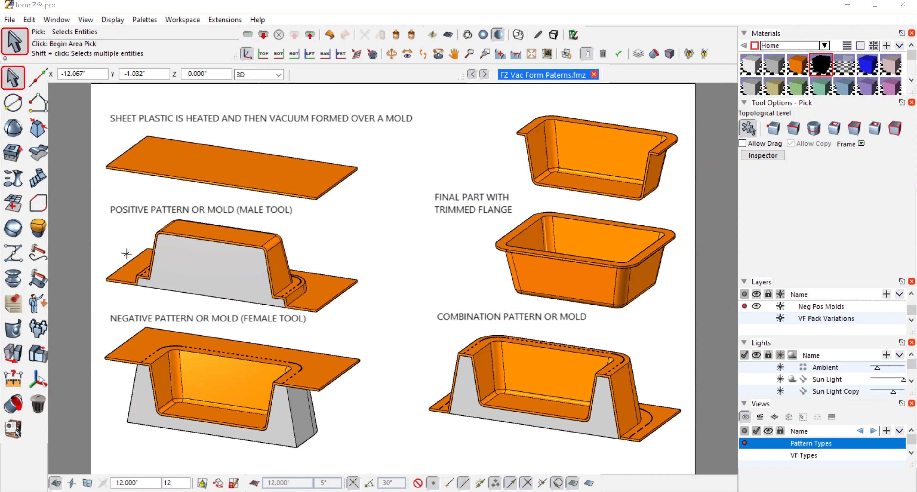
mouse_move(188, 374)
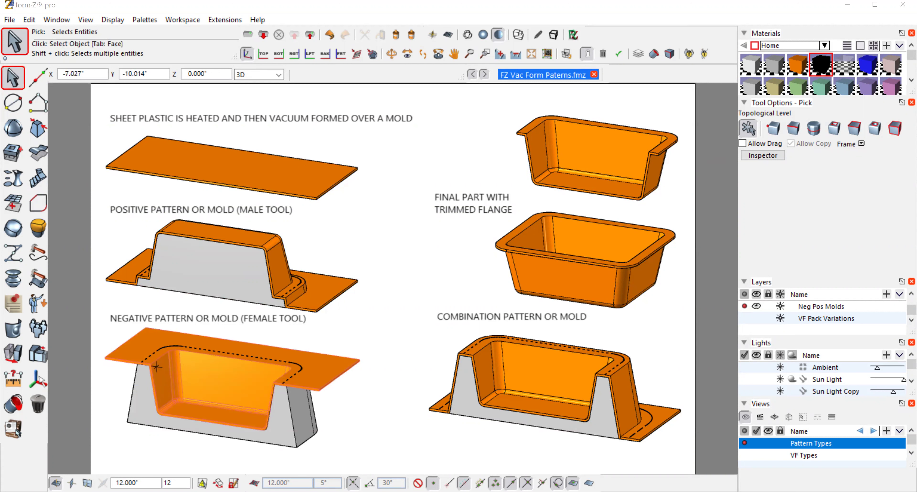
click(275, 410)
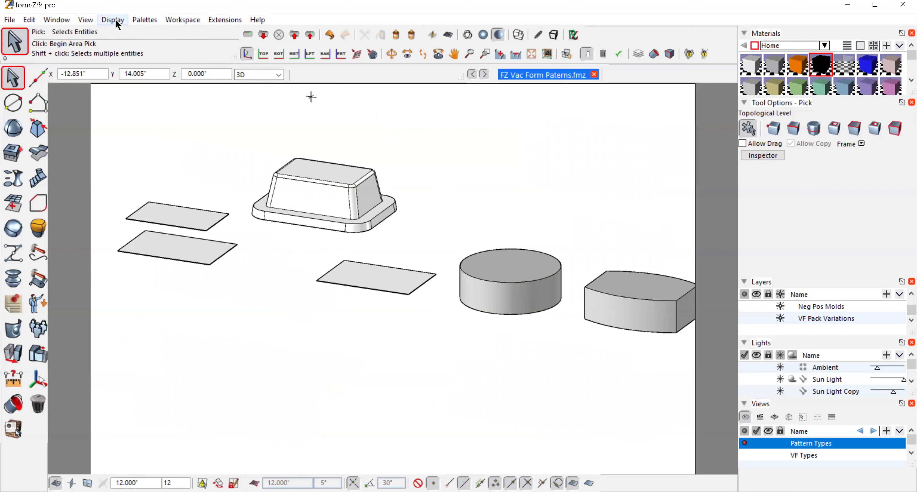
Step: Show the axes and the reference grid in the modeling view
click(113, 20)
click(128, 34)
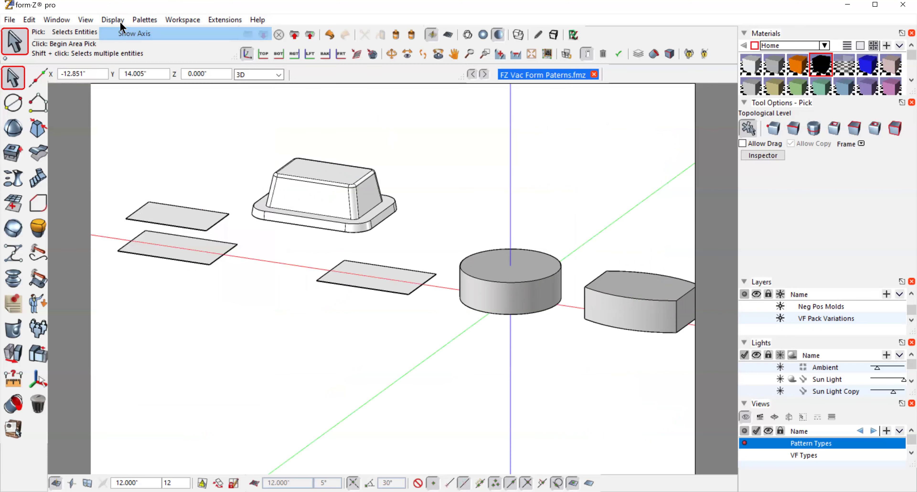
click(118, 20)
click(133, 47)
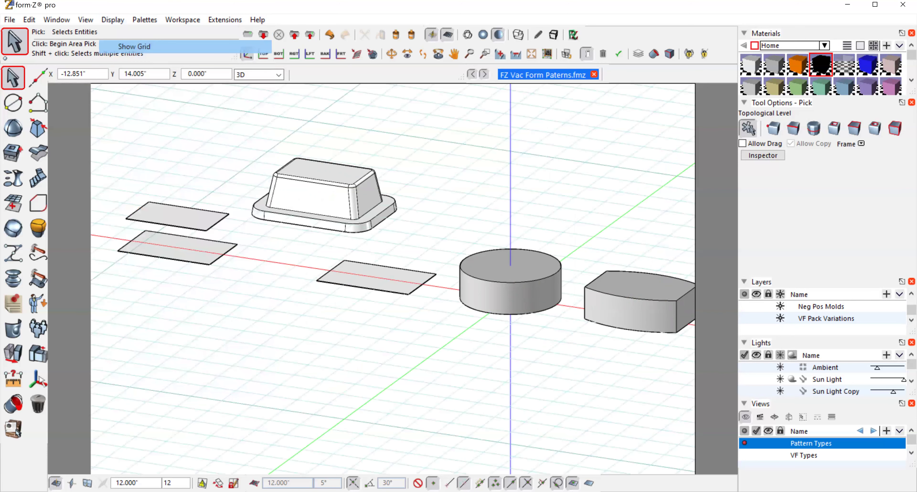
Step: Extrude the flat rectangle beside the cylinder to a height of 1 inch
click(391, 54)
drag(537, 170, 490, 228)
click(454, 54)
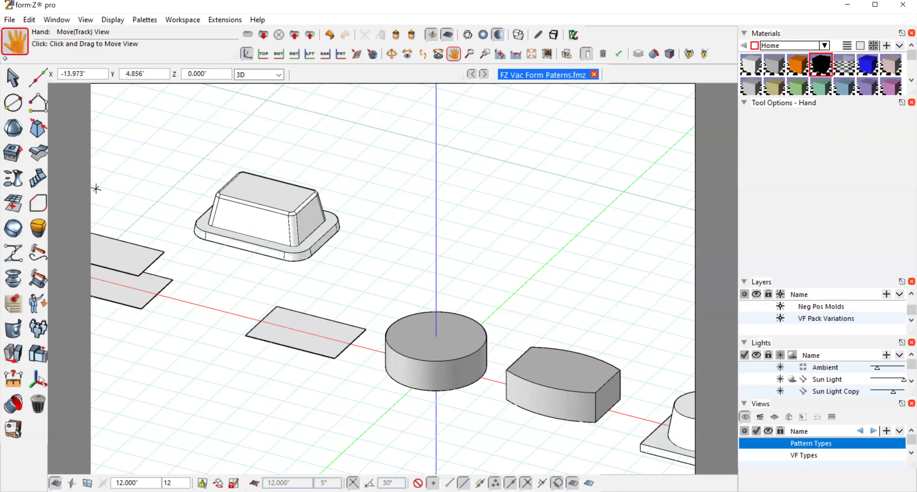
click(13, 156)
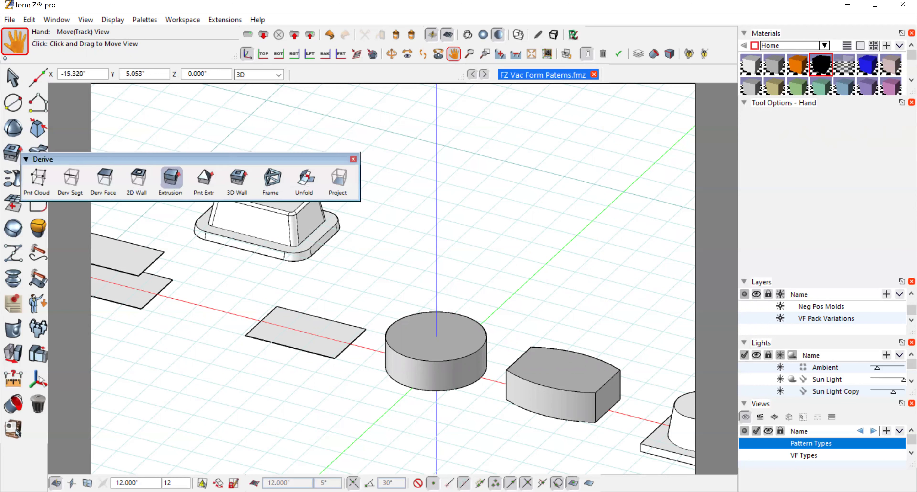
click(172, 180)
double_click(807, 137)
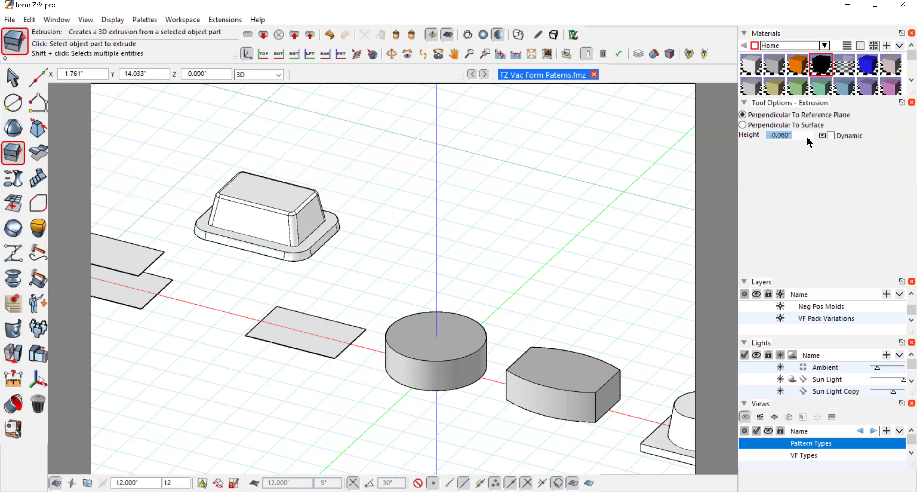
key(BackSpace)
text(1)
key(Return)
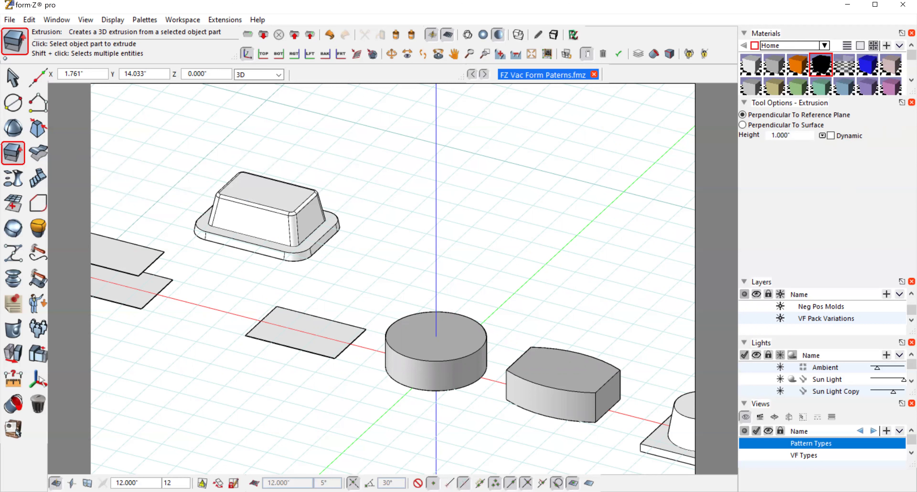
click(333, 356)
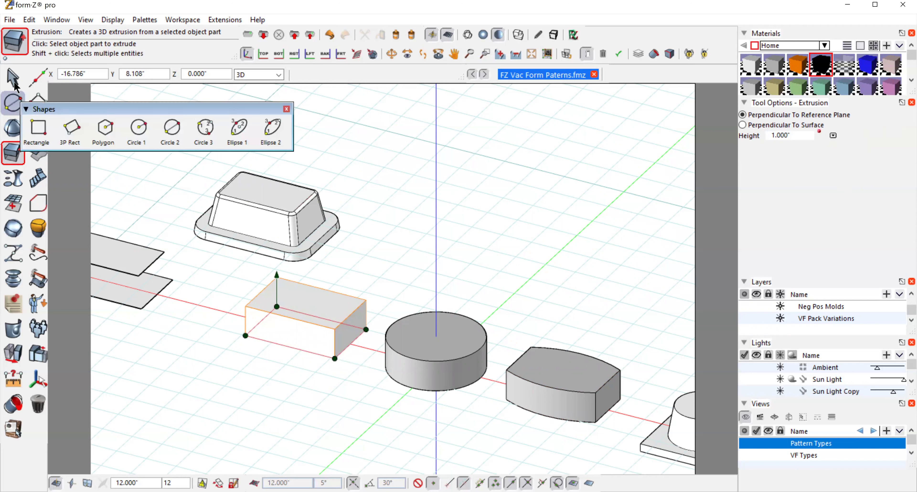
click(35, 98)
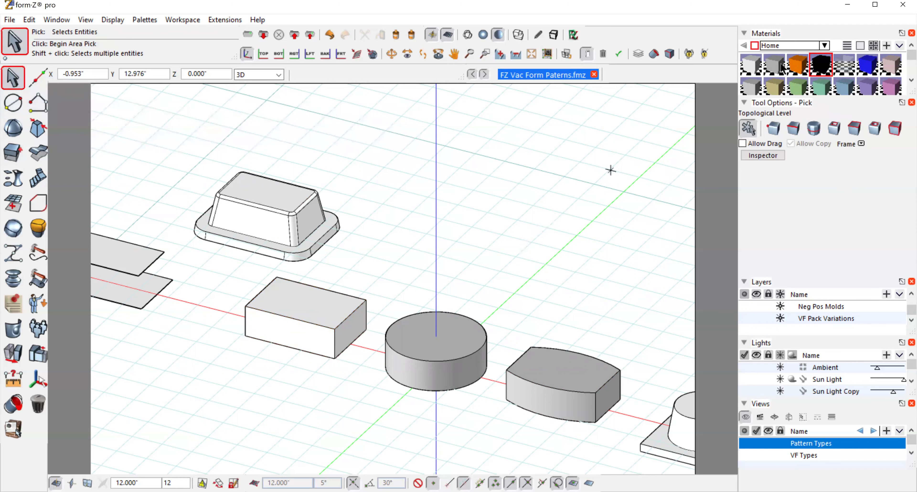
Step: Paint the extruded rectangular block with the grey material
click(772, 57)
click(15, 409)
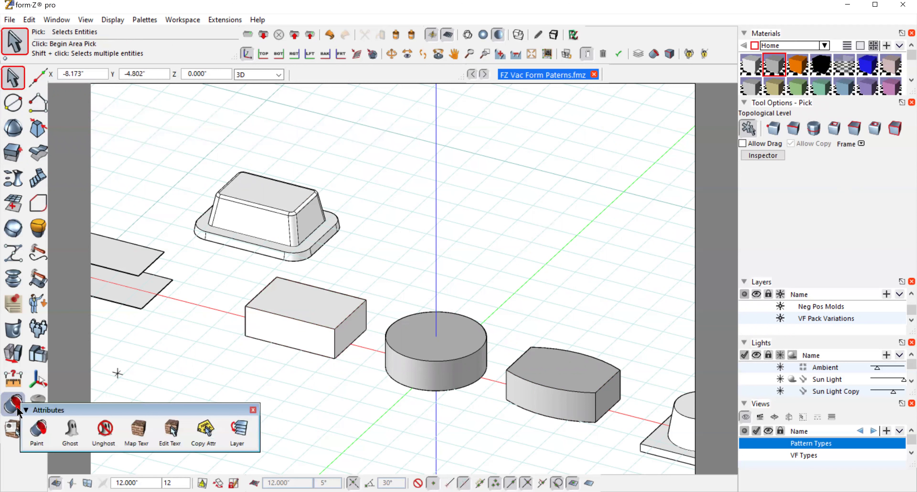
click(32, 431)
click(293, 322)
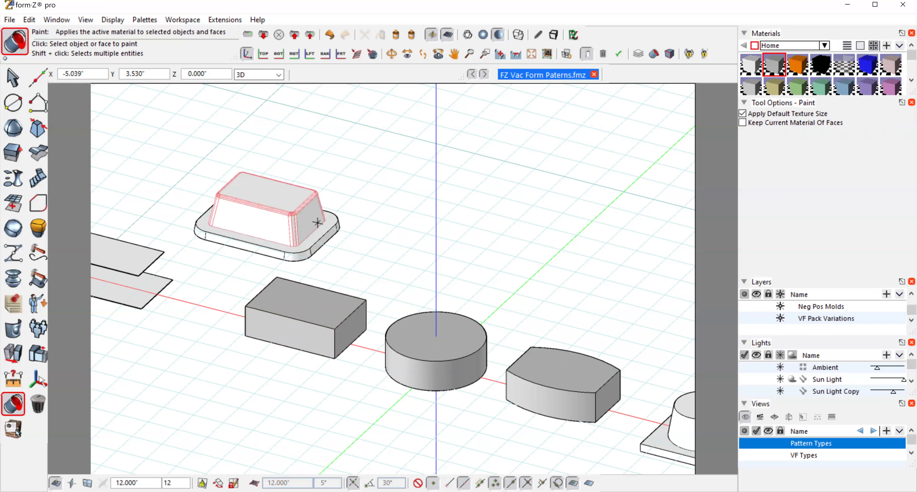
Step: Apply a draft angle with a 10° inclination to the rectangular block
click(37, 150)
click(35, 128)
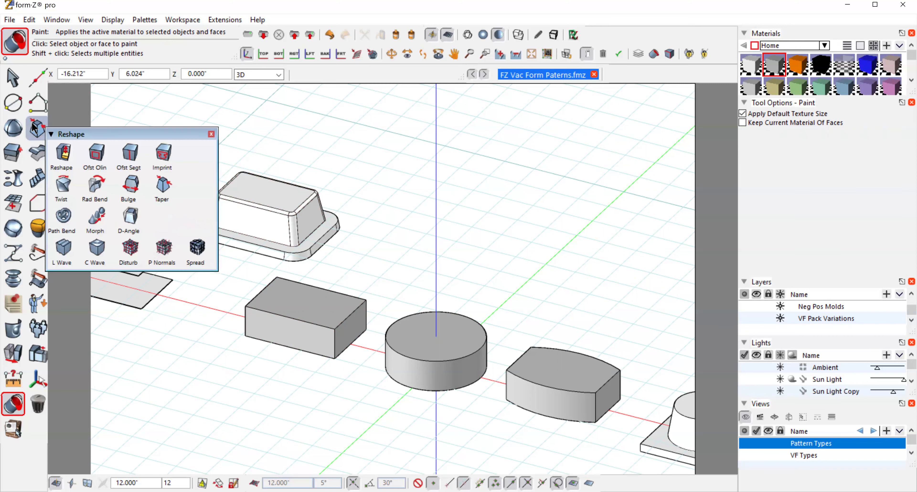
click(129, 216)
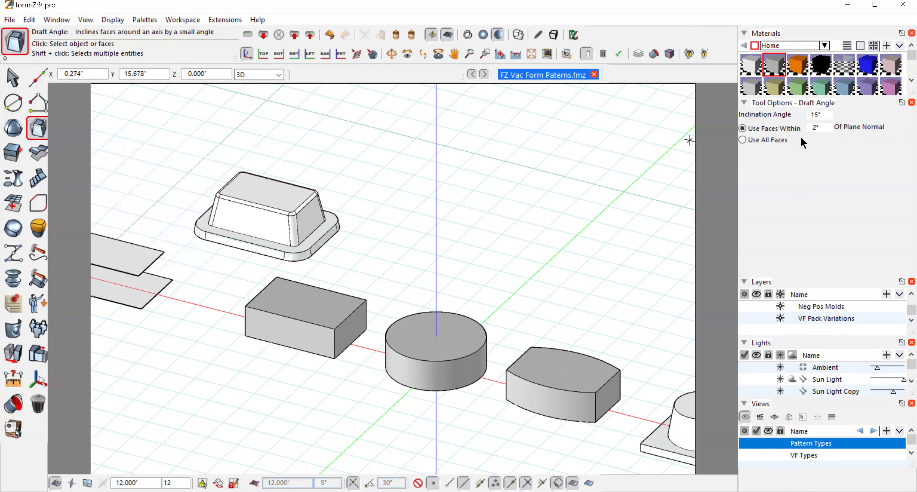
double_click(829, 114)
key(BackSpace)
text(10)
key(Return)
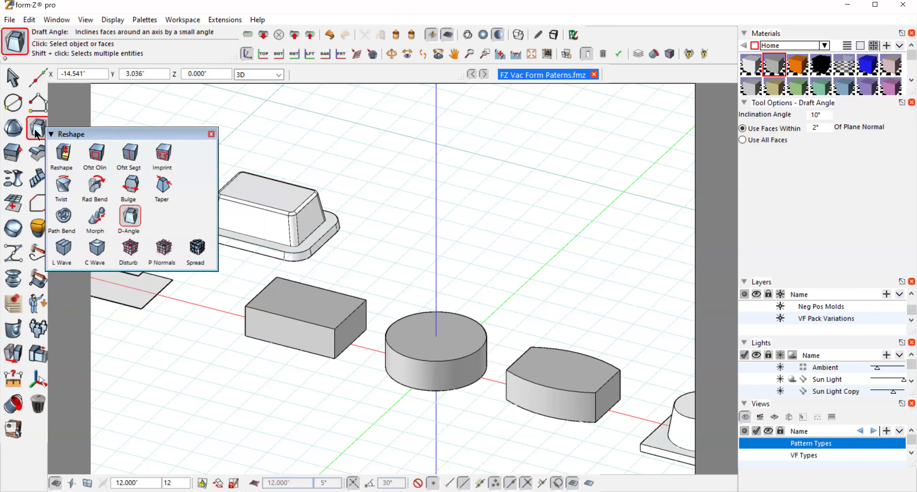
click(297, 333)
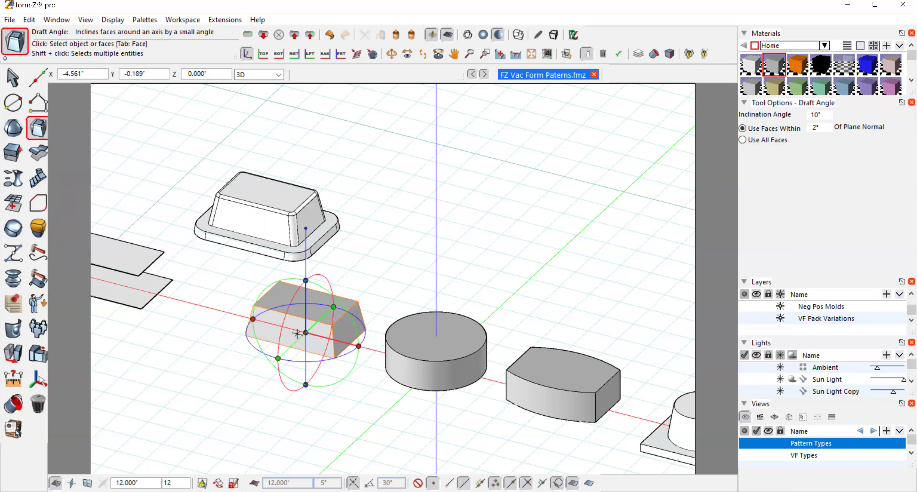
Step: Try the 10° draft angle on the cylinder and the curved-sided block, and undo both drafts
click(456, 343)
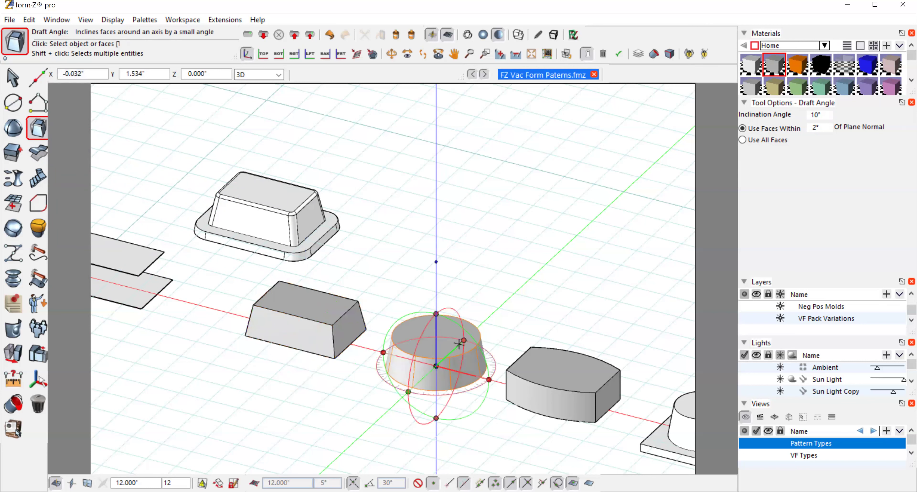
click(561, 376)
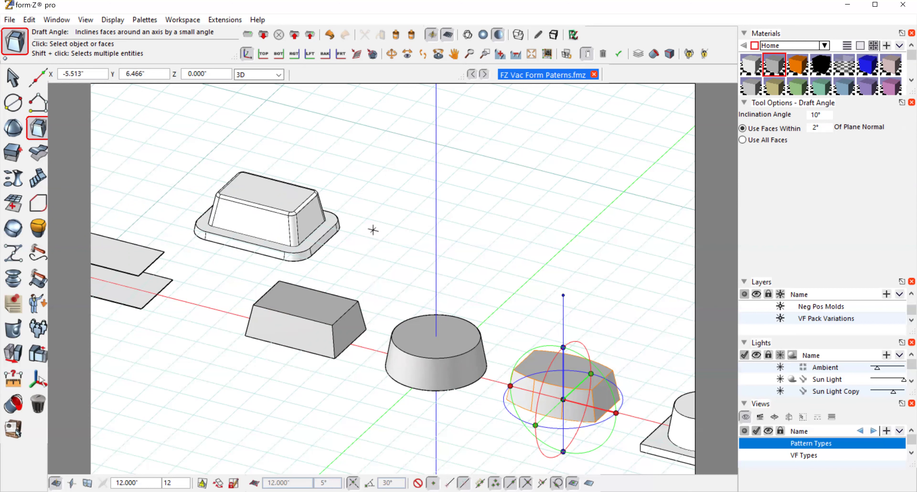
click(31, 22)
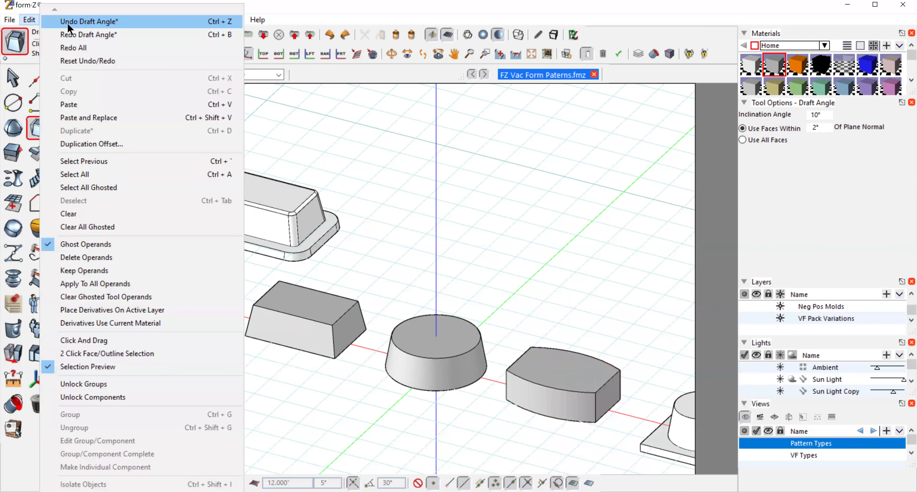
click(67, 21)
Step: Switch to wireframe display and select the bottom face of the drafted rectangular block
click(484, 54)
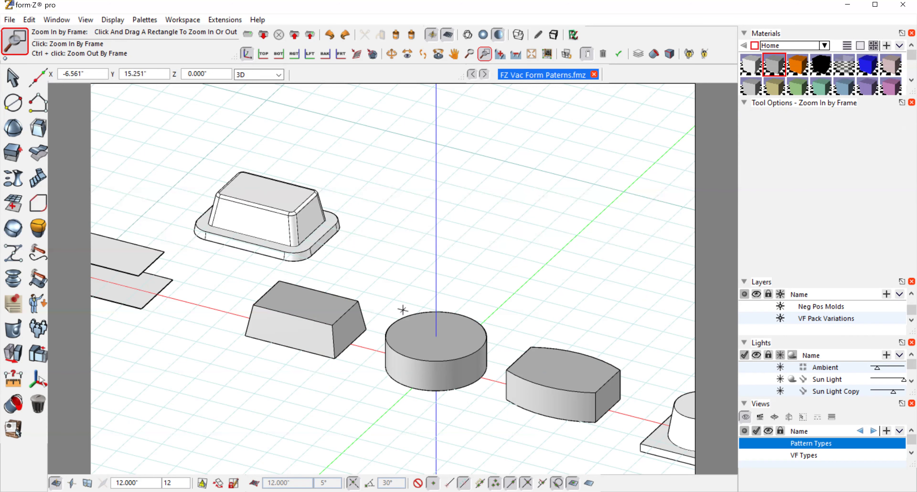
drag(302, 320, 310, 224)
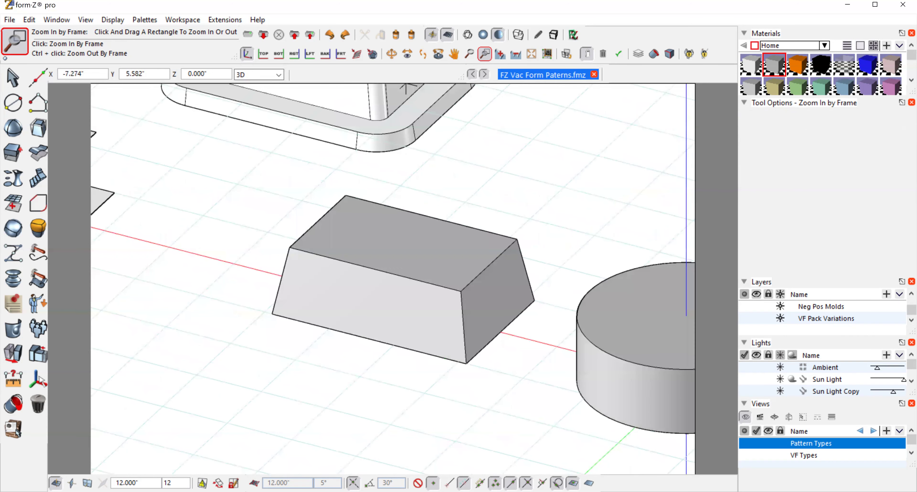
click(467, 35)
click(12, 77)
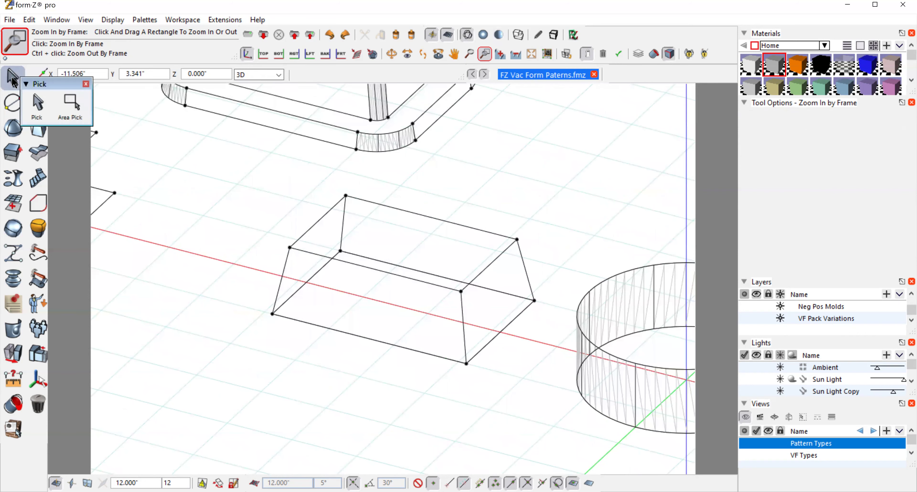
click(853, 128)
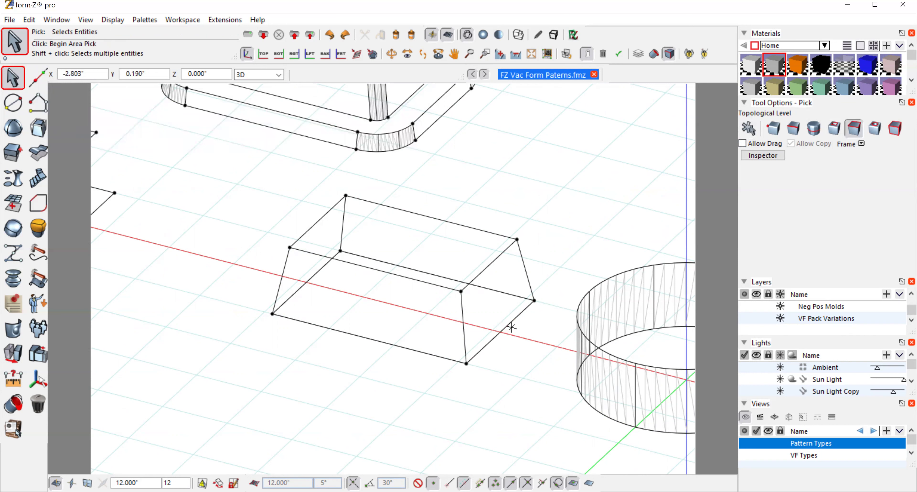
click(505, 292)
Step: Create a 2D wall 0.38 inches wide around the block's selected bottom face
click(9, 159)
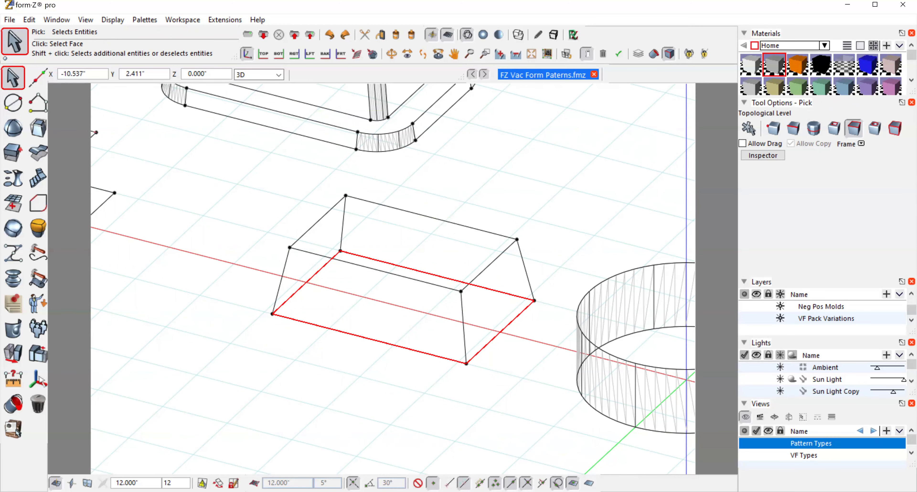
click(12, 132)
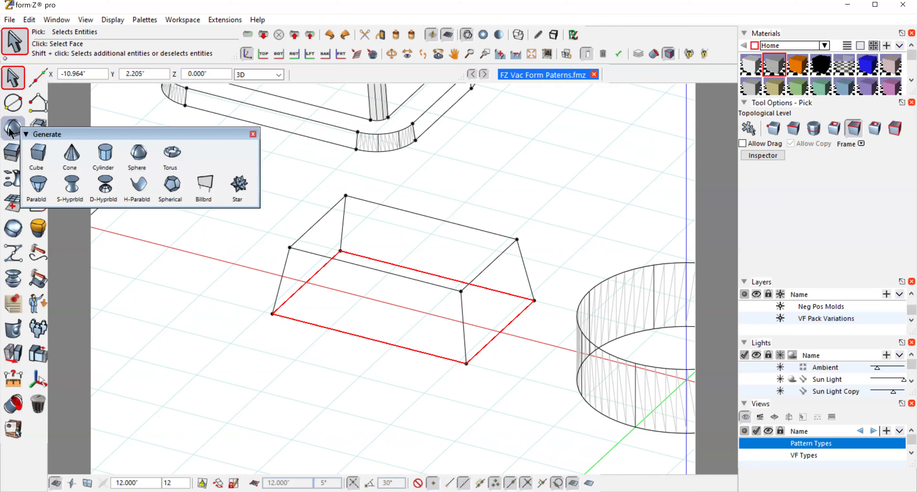
click(11, 151)
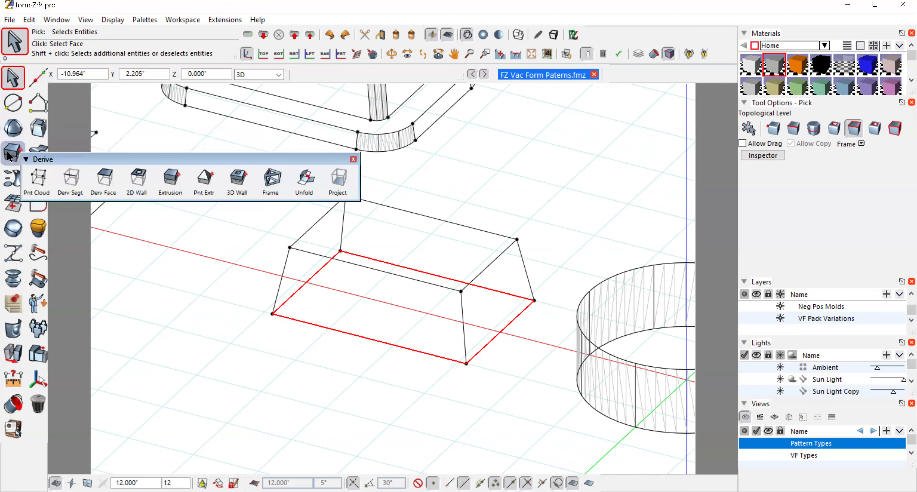
click(138, 176)
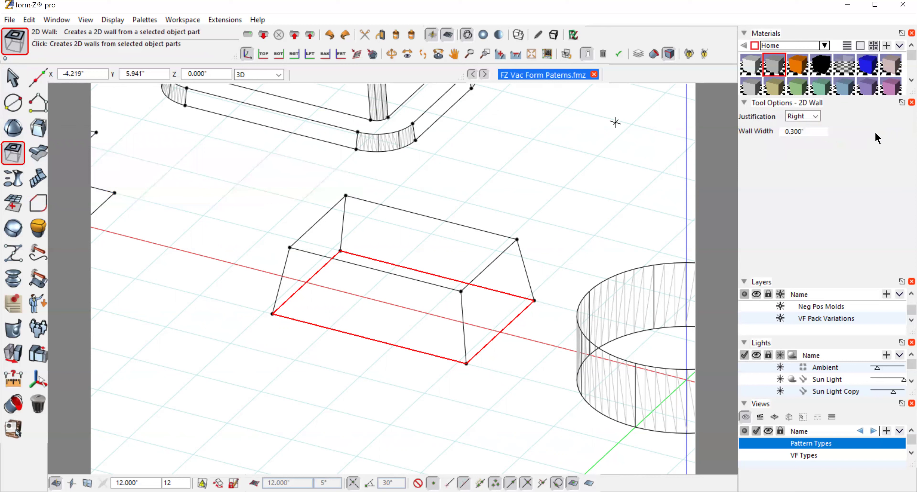
click(816, 135)
key(BackSpace)
text(.38)
key(Return)
click(485, 388)
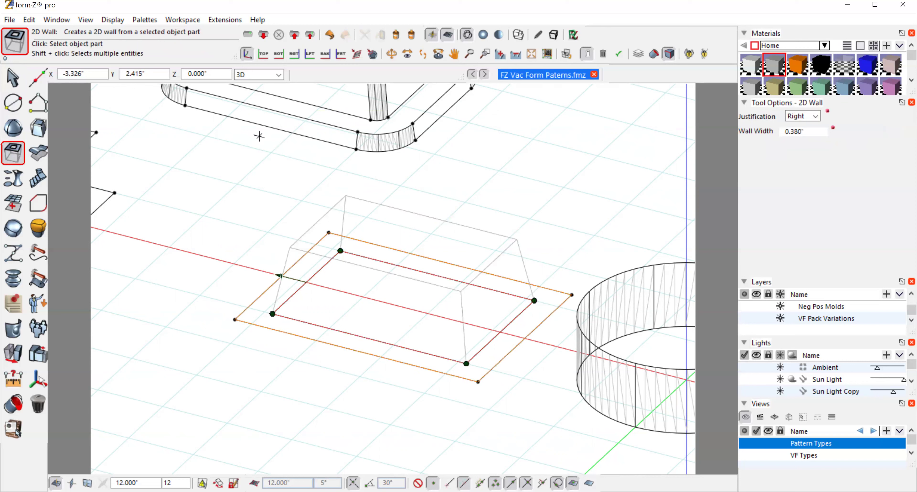
Step: Extrude the outer outline of the 2D wall with a height of -0.25 inches
click(13, 77)
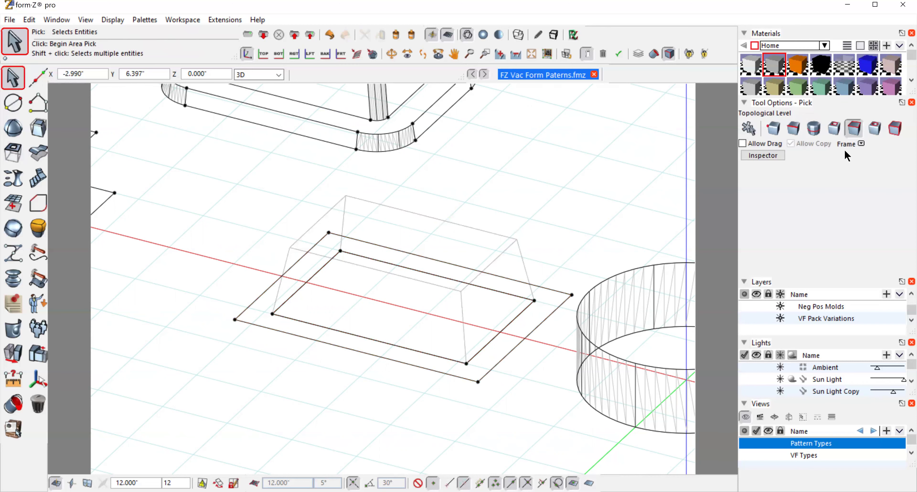
click(815, 131)
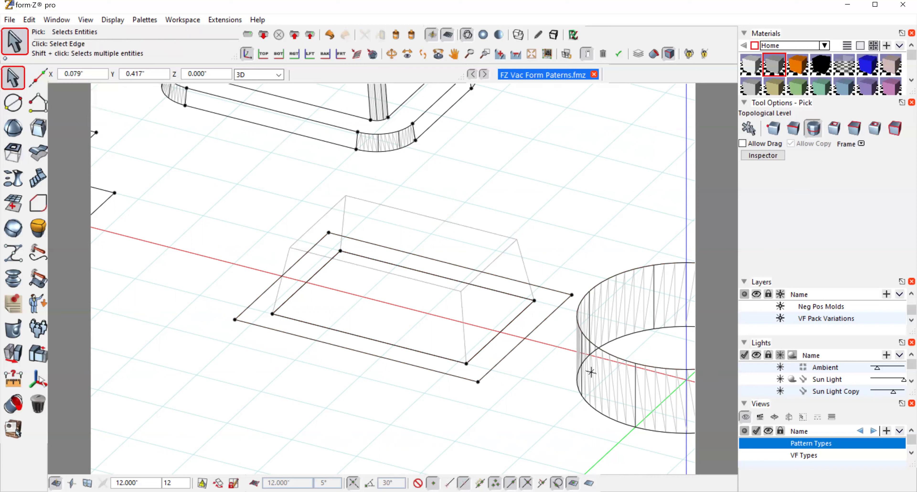
click(517, 348)
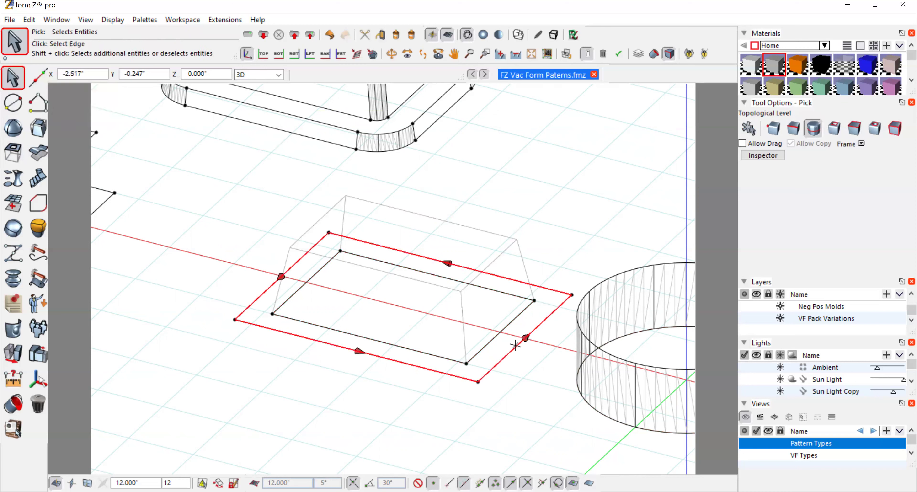
mouse_move(13, 153)
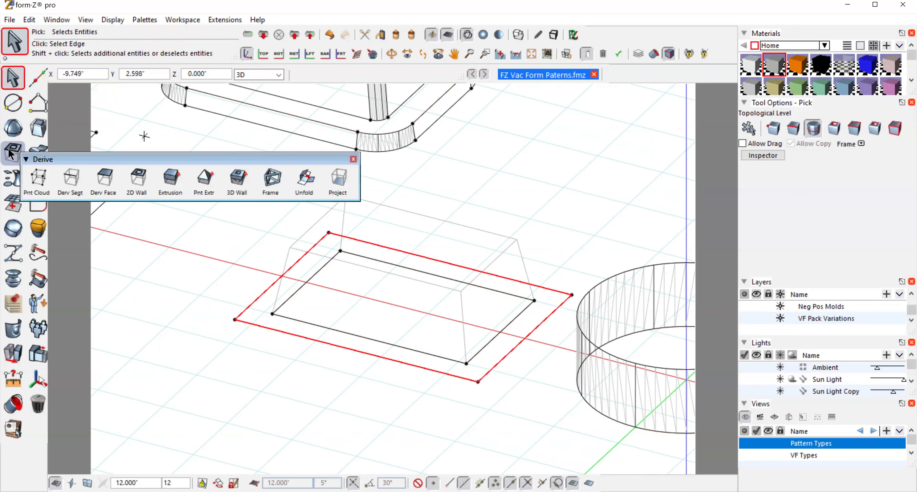
click(171, 178)
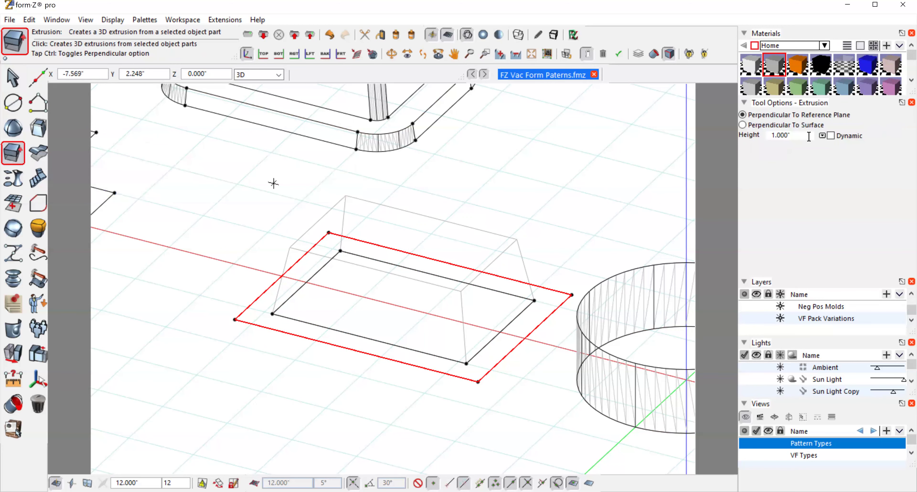
double_click(809, 136)
key(BackSpace)
text(-0.25)
key(Return)
click(605, 191)
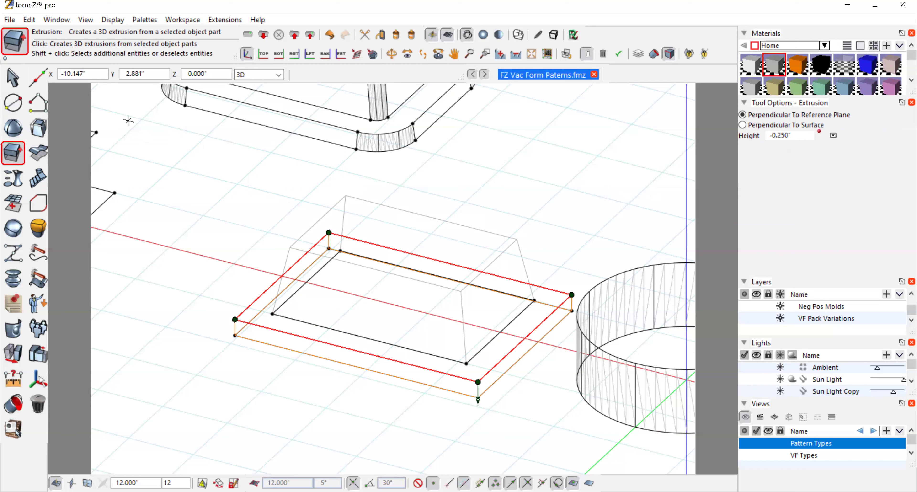
click(13, 77)
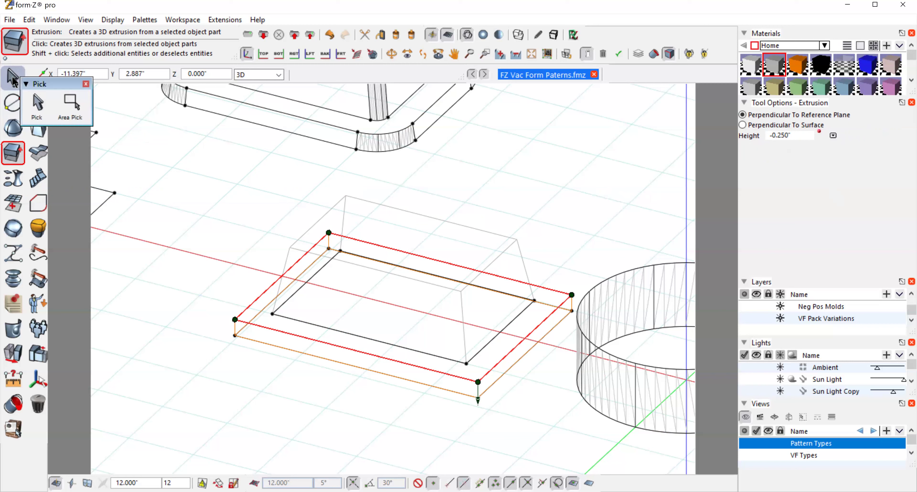
Step: Delete the leftover 2D wall surface around the base and unghost the drafted rectangular block
click(545, 186)
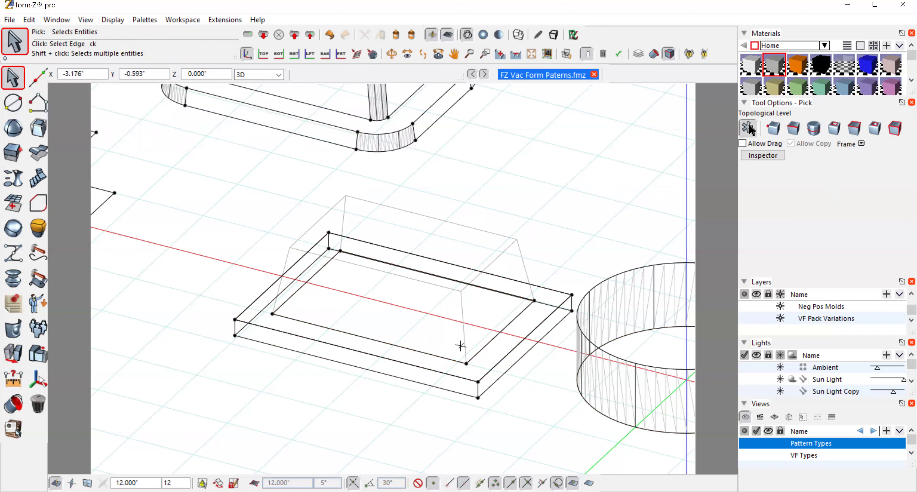
click(493, 330)
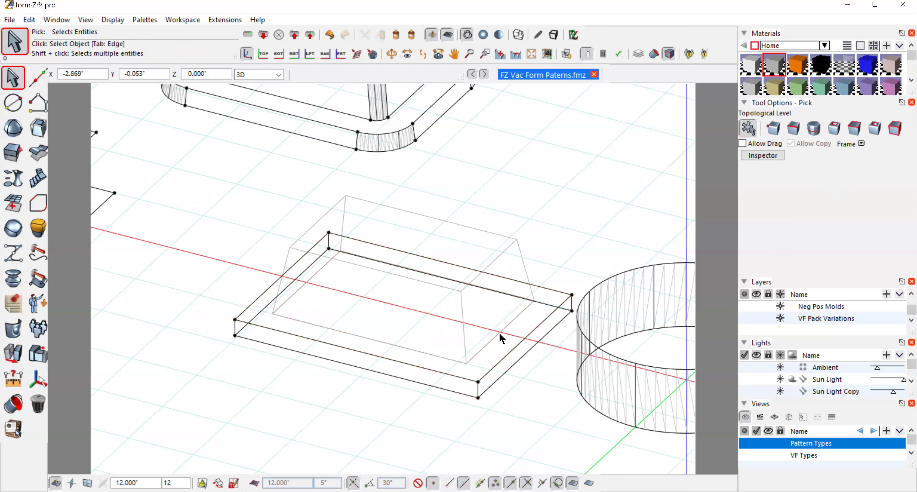
click(9, 326)
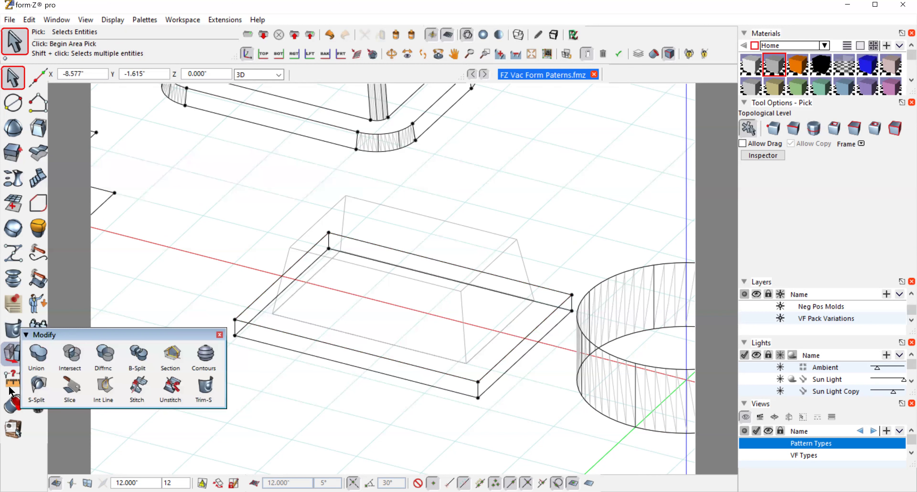
click(13, 403)
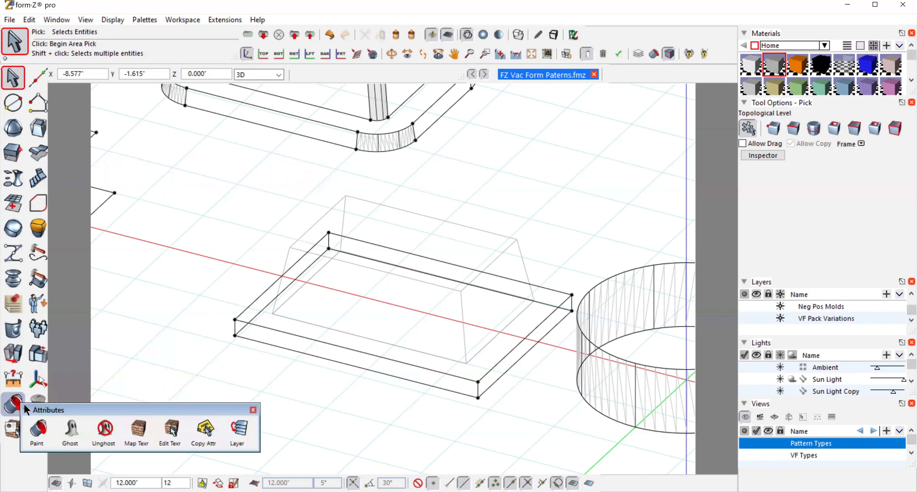
click(104, 428)
click(336, 328)
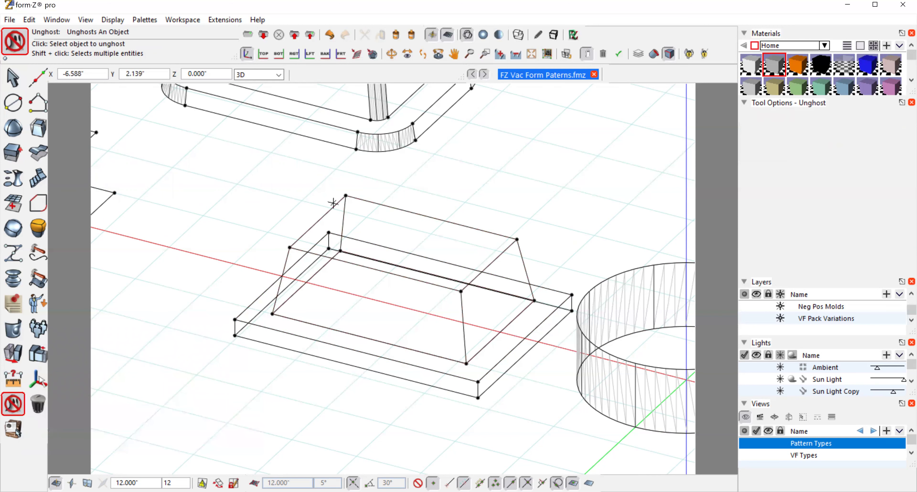
Step: Switch to shaded display and select the drafted block's four slanted corner edges
click(479, 31)
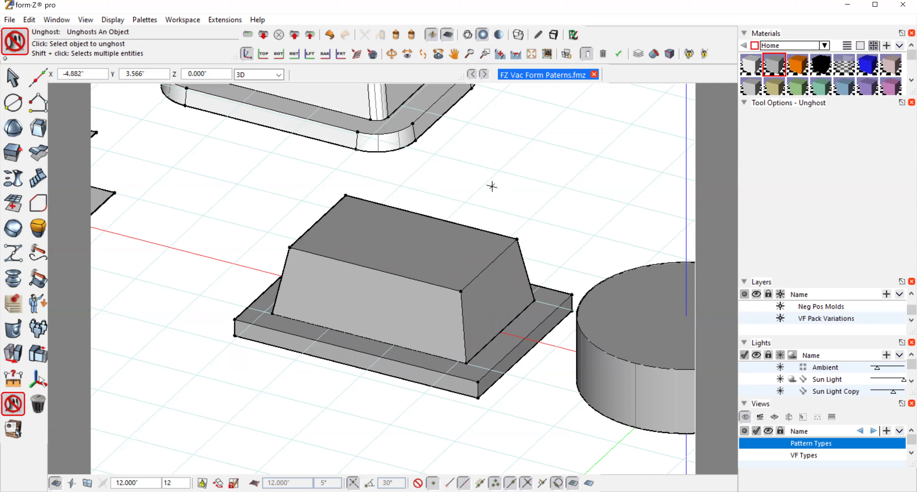
click(12, 78)
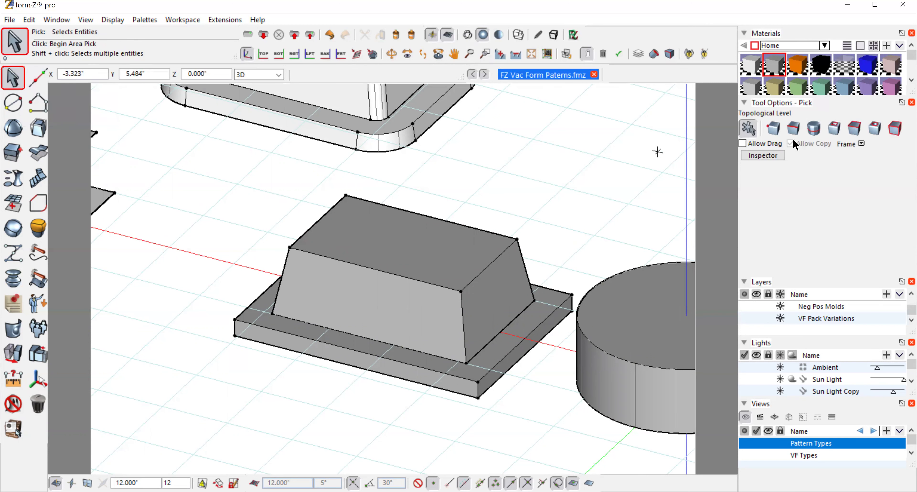
click(793, 128)
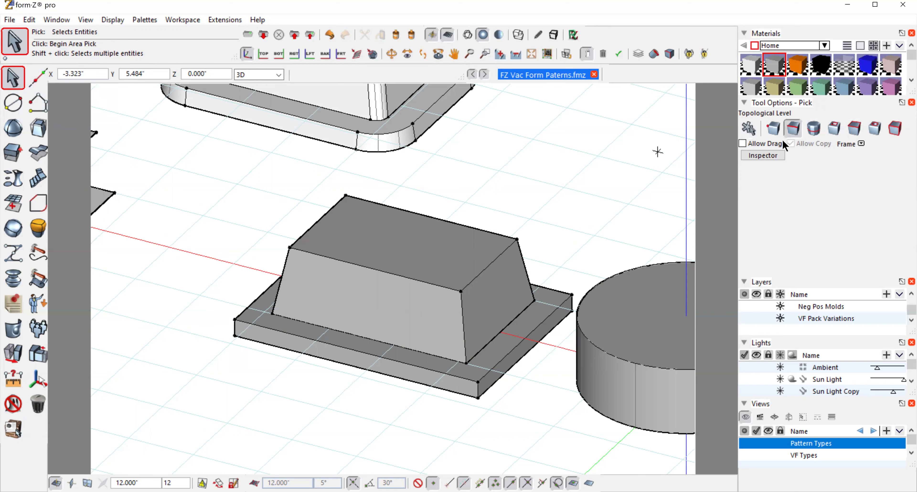
click(522, 257)
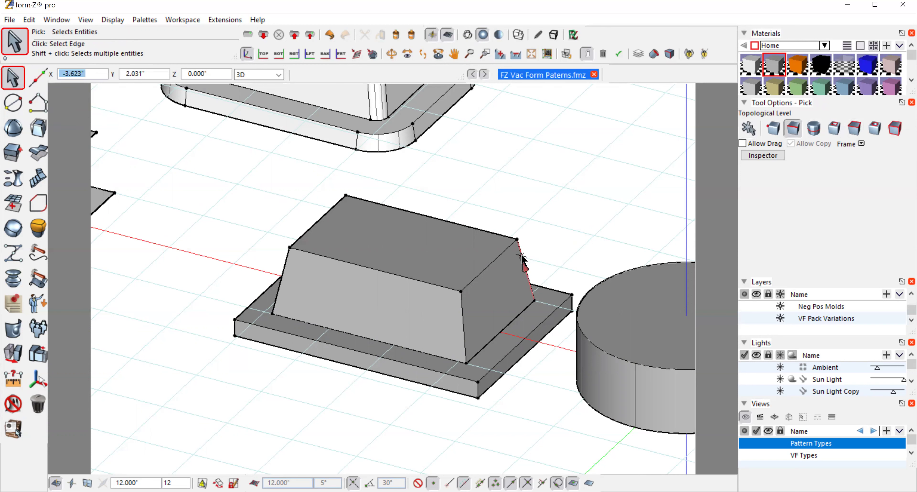
shift+click(460, 320)
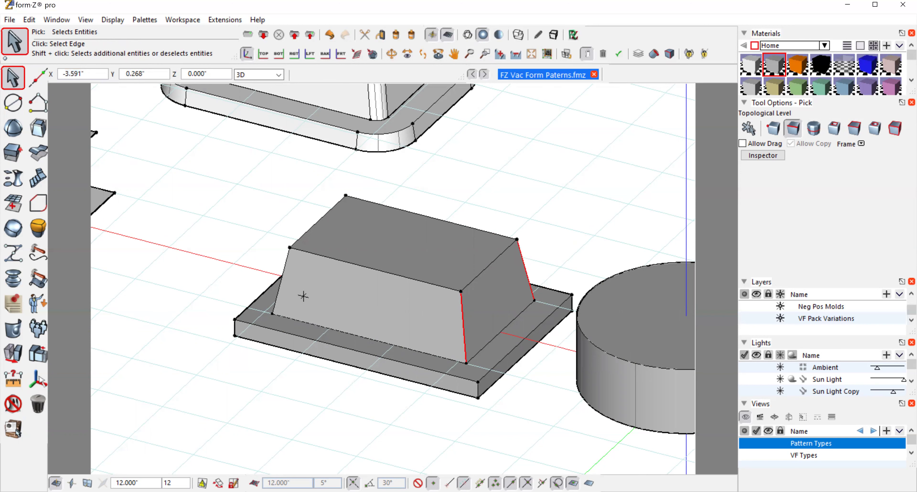
shift+click(285, 290)
click(391, 54)
drag(277, 147, 671, 205)
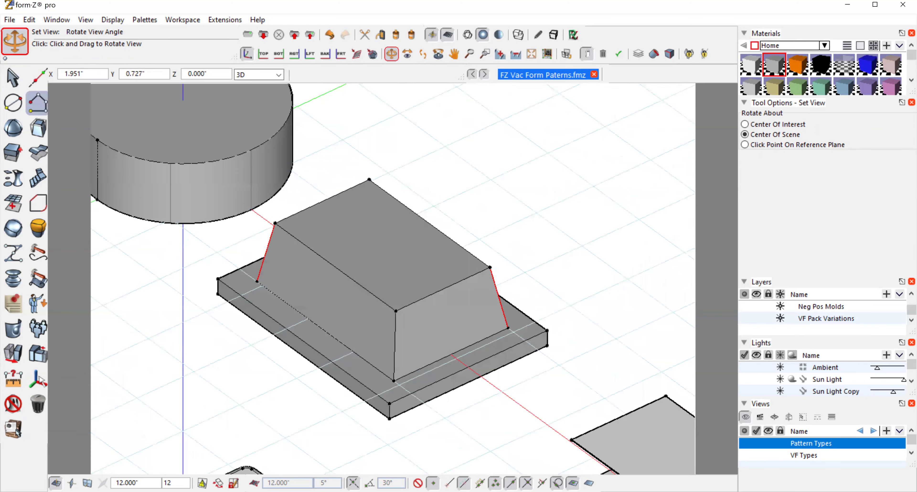
click(13, 77)
click(393, 337)
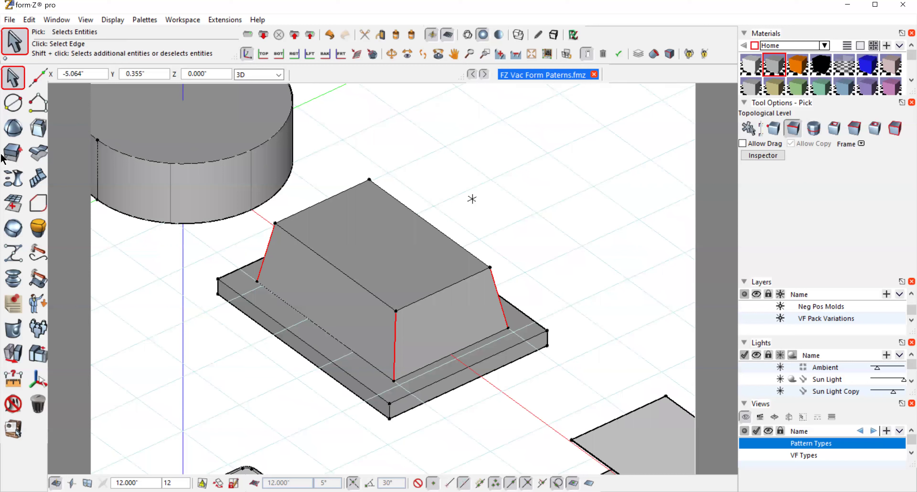
Step: Round the block's four selected corner edges with a circular radius of 0.18 inches
click(13, 177)
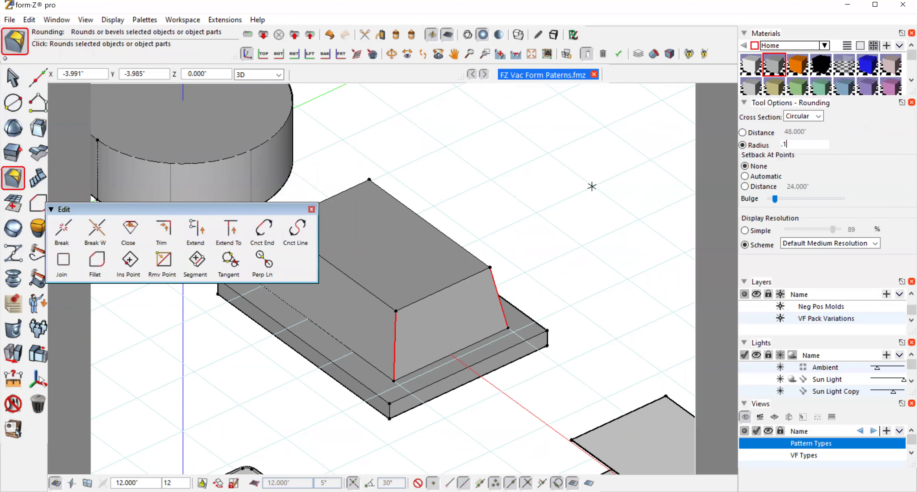
text(8)
key(Return)
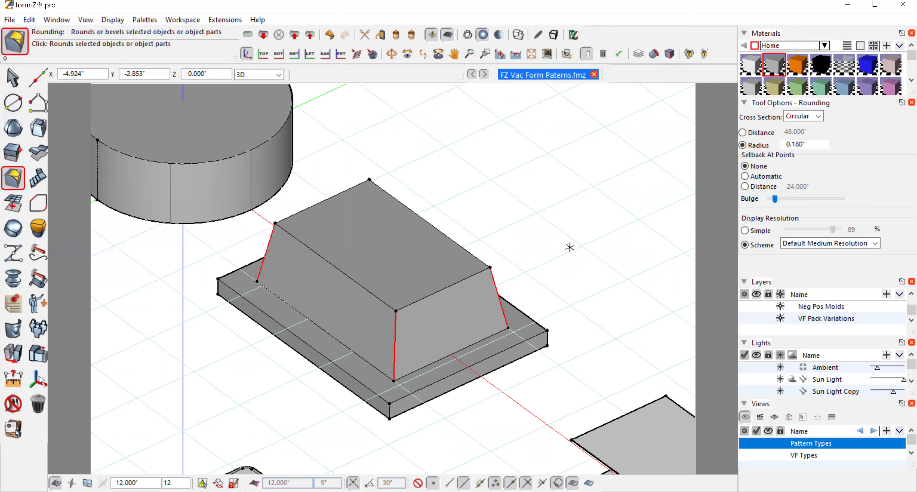
click(573, 251)
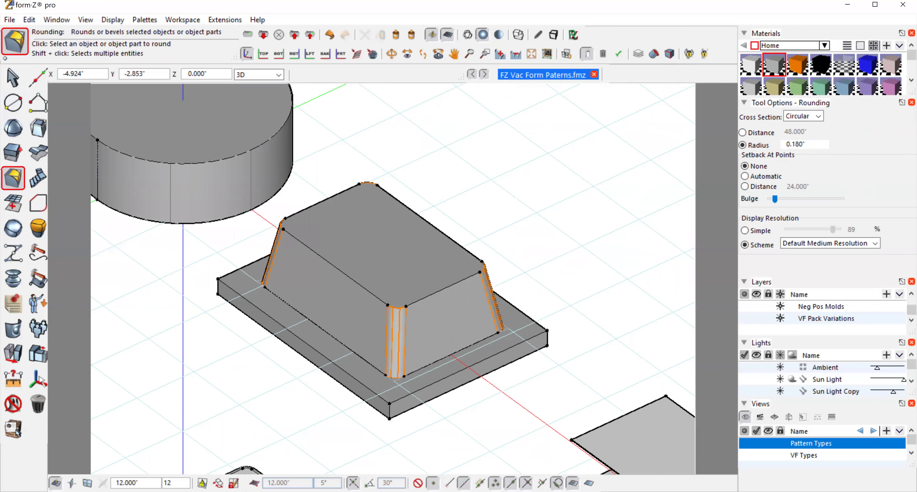
Step: Select the outline of the block's top face and round it with a radius of 0.09 inches
click(13, 77)
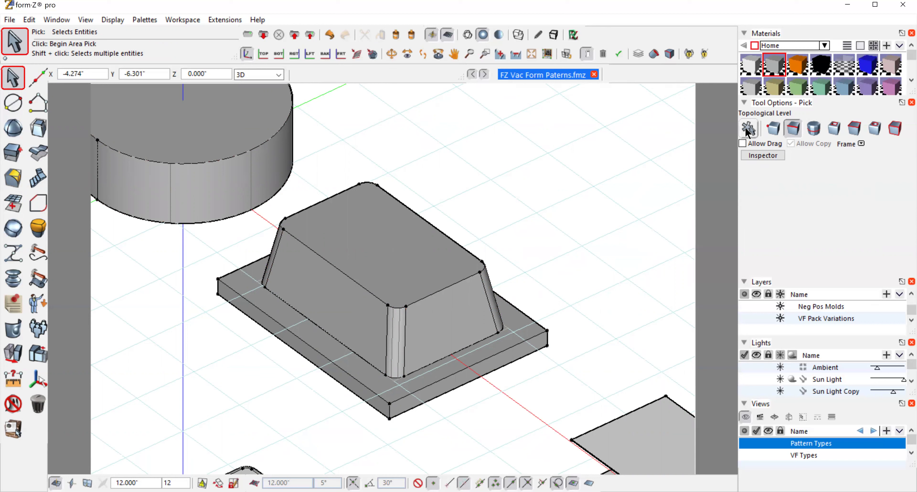
click(813, 131)
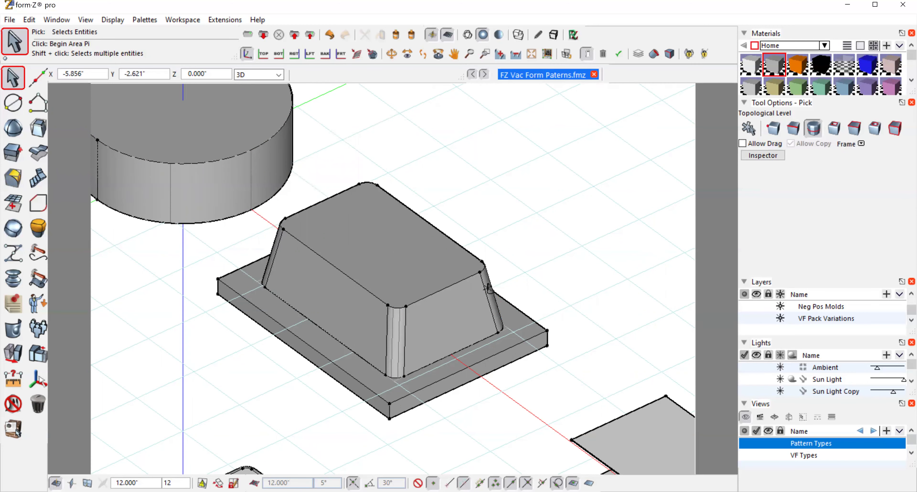
click(452, 287)
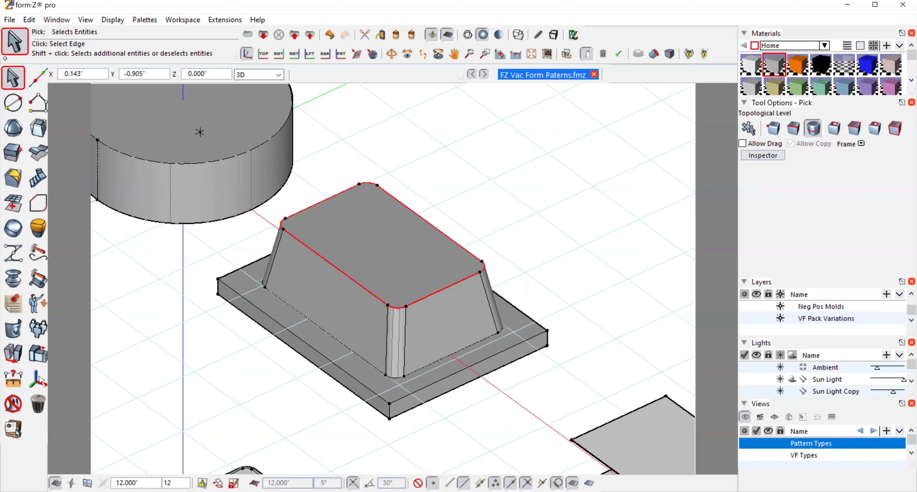
click(12, 177)
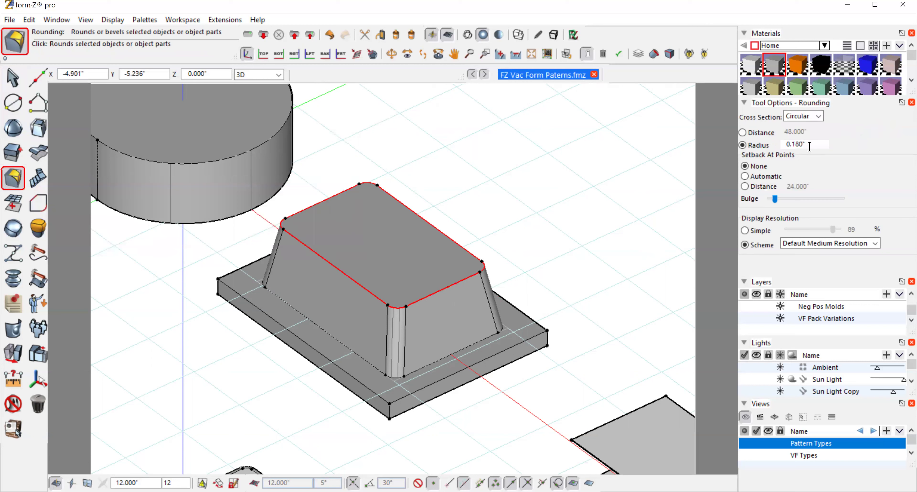
double_click(813, 145)
key(BackSpace)
text(.09)
click(577, 232)
Step: Select the four short vertical corner edges of the flange
drag(13, 77, 37, 103)
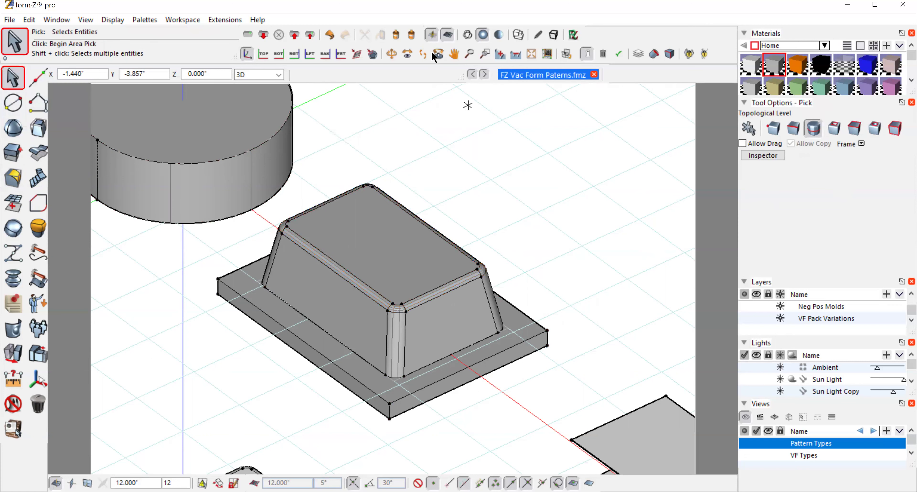
click(392, 54)
drag(619, 350, 105, 278)
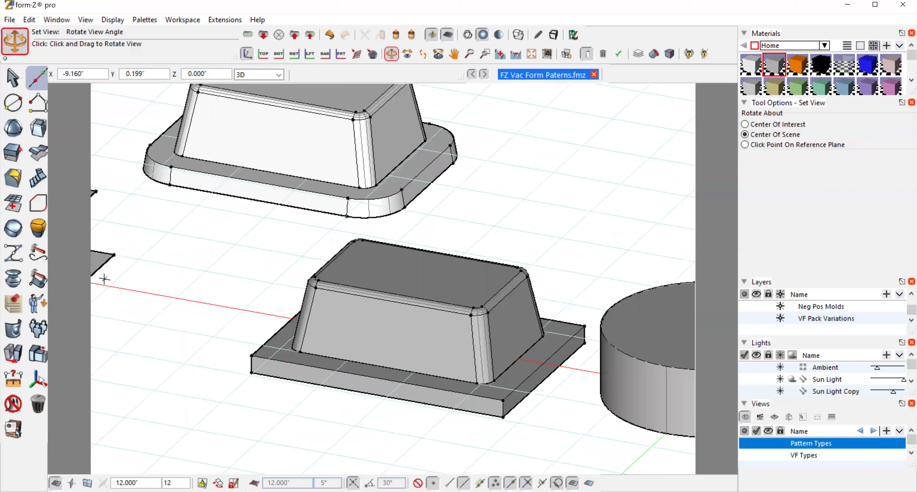
key(Escape)
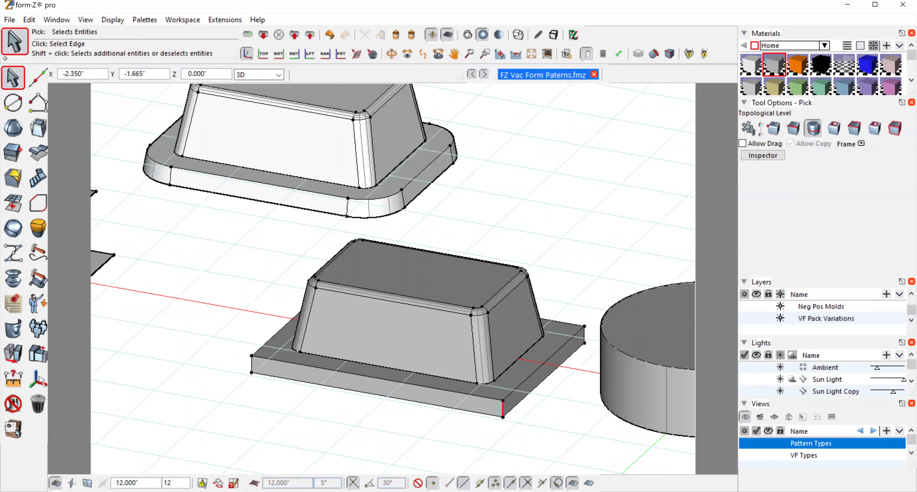
shift+click(251, 365)
shift+click(584, 335)
click(391, 53)
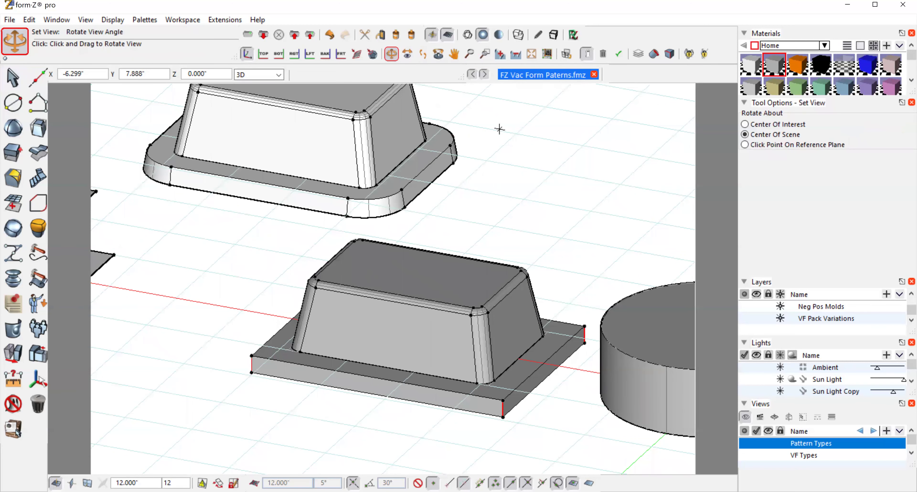
drag(547, 182, 3, 195)
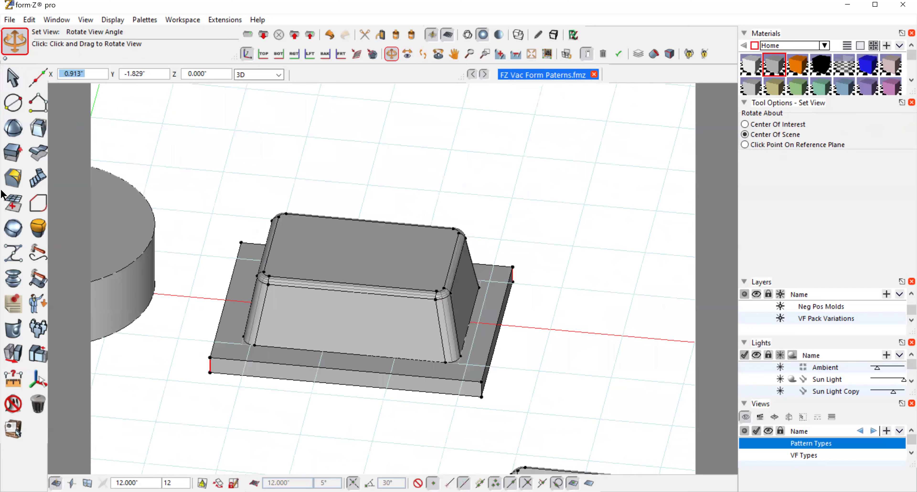
click(13, 79)
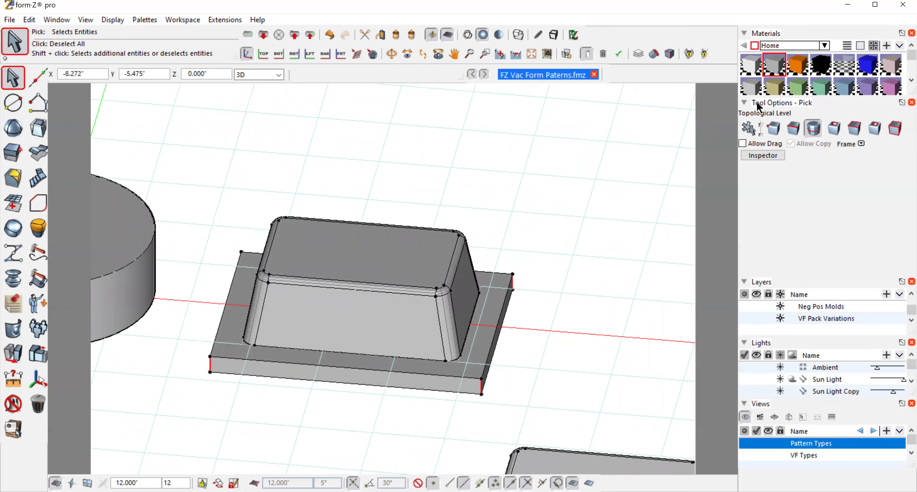
Step: Round the flange's four selected corner edges with a radius of 0.38 inches
click(13, 177)
click(15, 177)
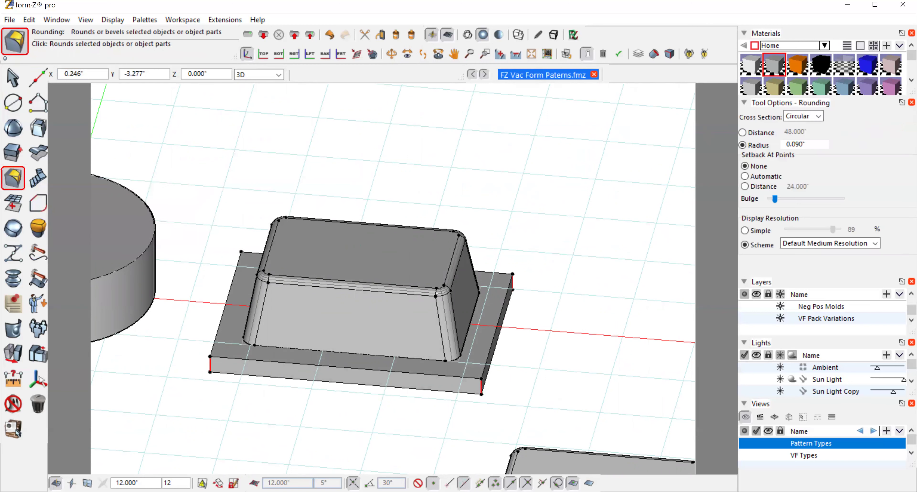
double_click(818, 146)
key(BackSpace)
text(.38)
key(Return)
click(597, 249)
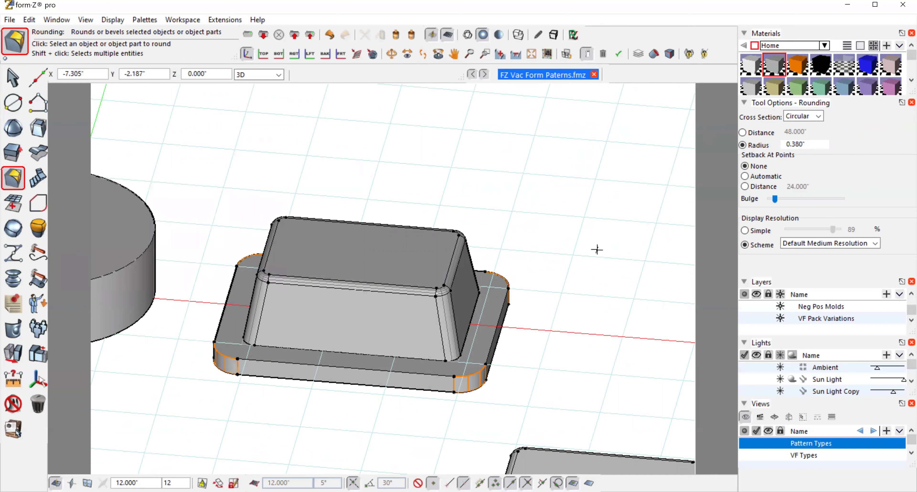
Step: Examine the rounded mold alongside the neighbouring shapes, and return picking to the automatic topological level
click(393, 51)
drag(189, 166, 716, 162)
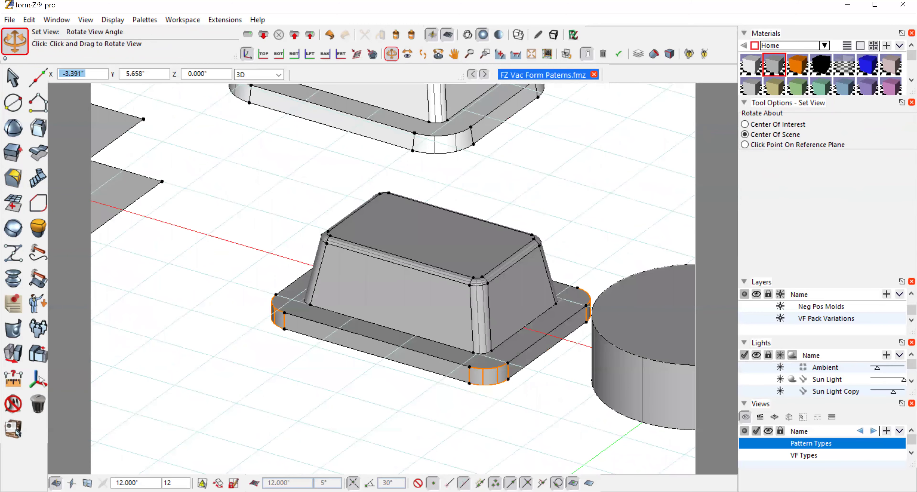
click(515, 54)
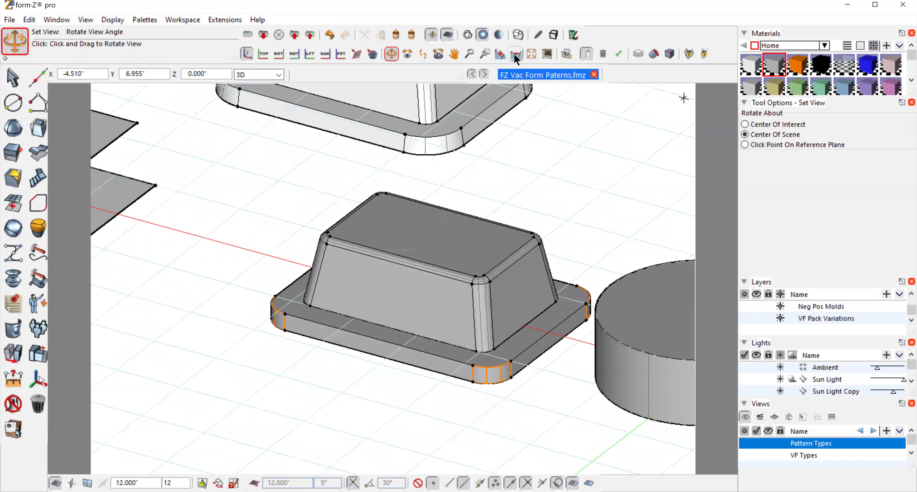
click(516, 55)
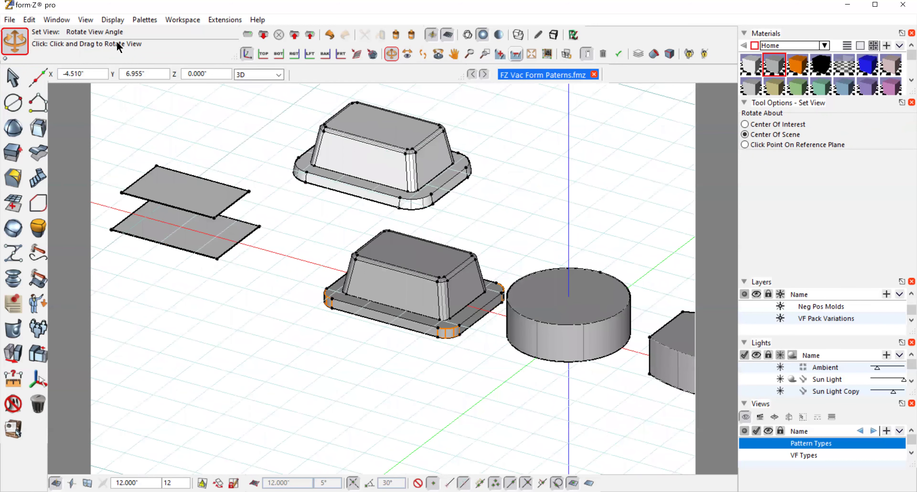
click(13, 77)
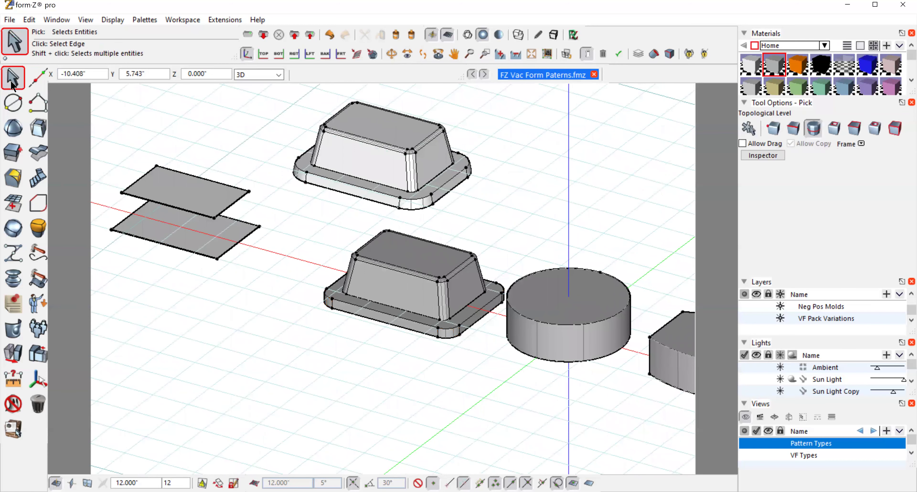
click(750, 129)
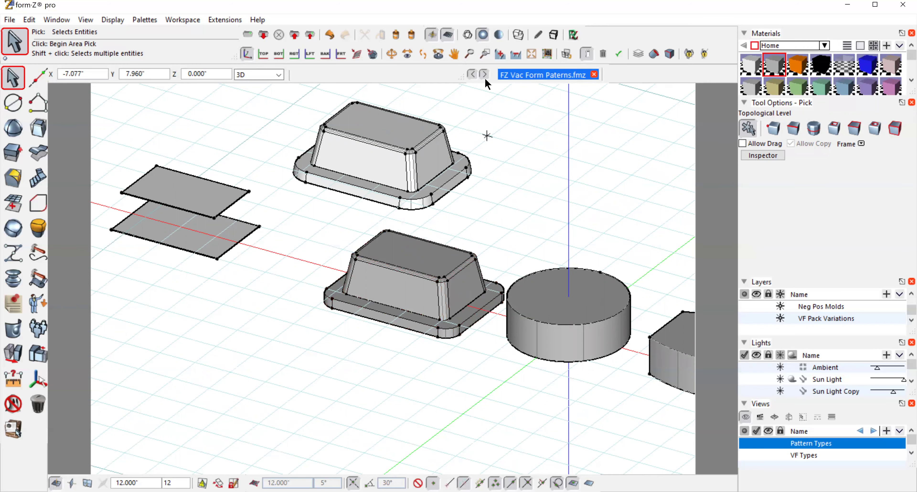
click(454, 53)
drag(600, 218, 457, 215)
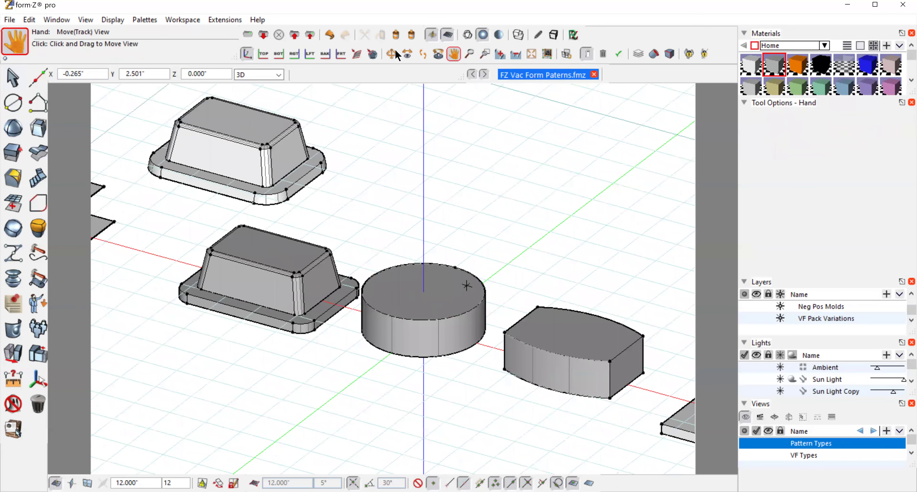
key(r)
drag(186, 211, 171, 241)
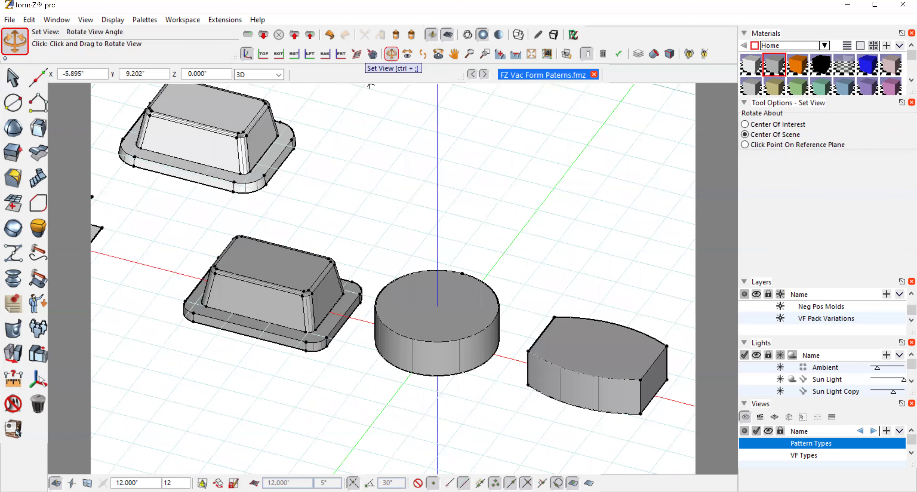
key(h)
drag(168, 236, 279, 206)
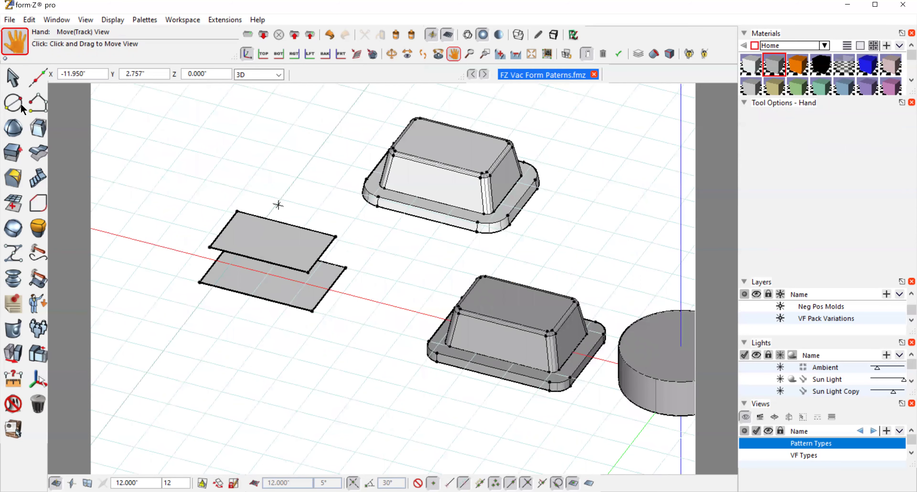
Step: Select the two stacked rectangles and build a capped tangent loft between them
key(p)
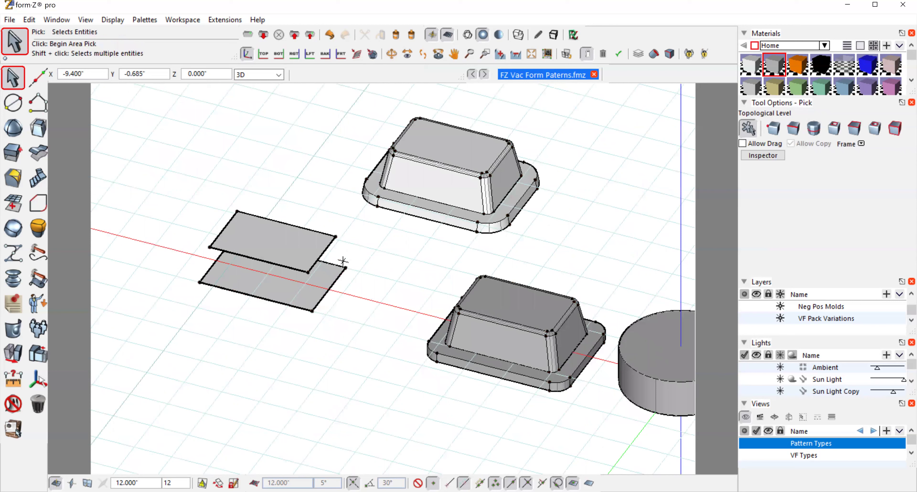
click(325, 246)
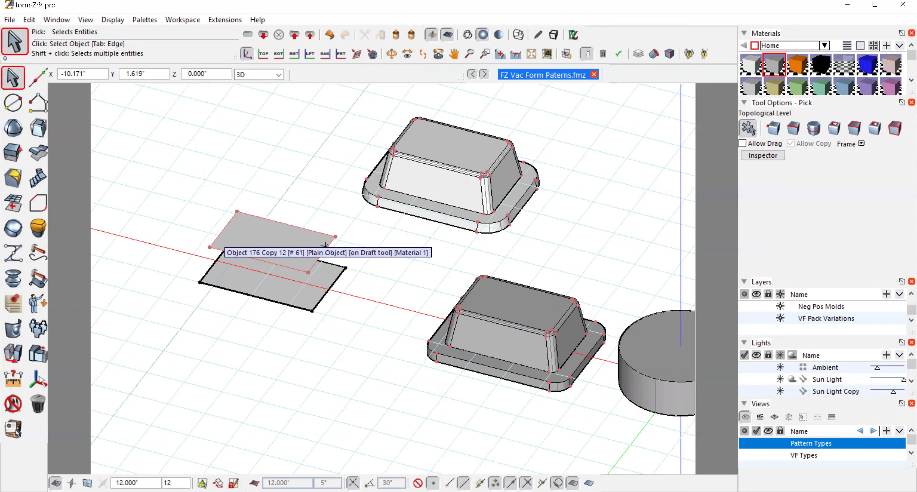
click(12, 79)
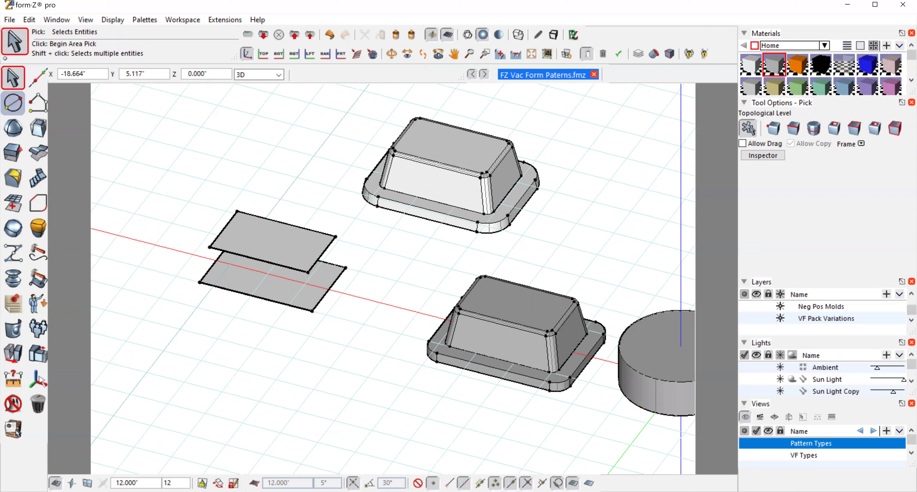
click(324, 292)
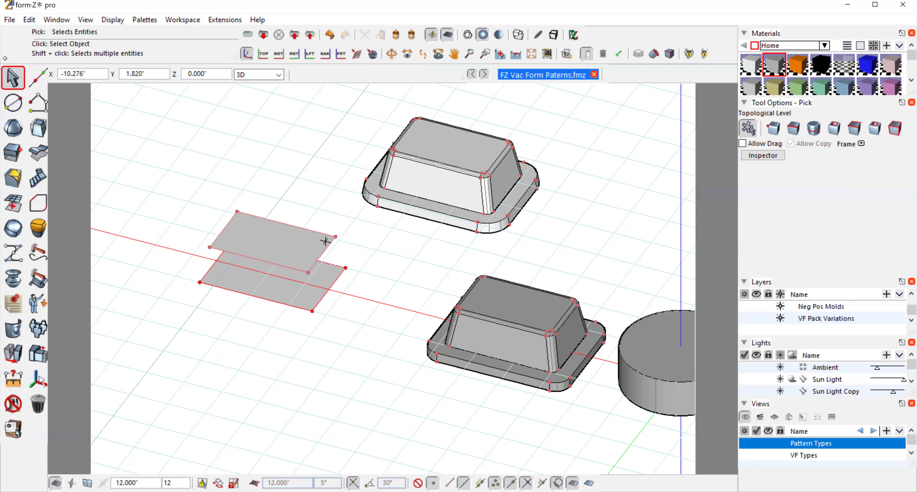
shift+click(327, 246)
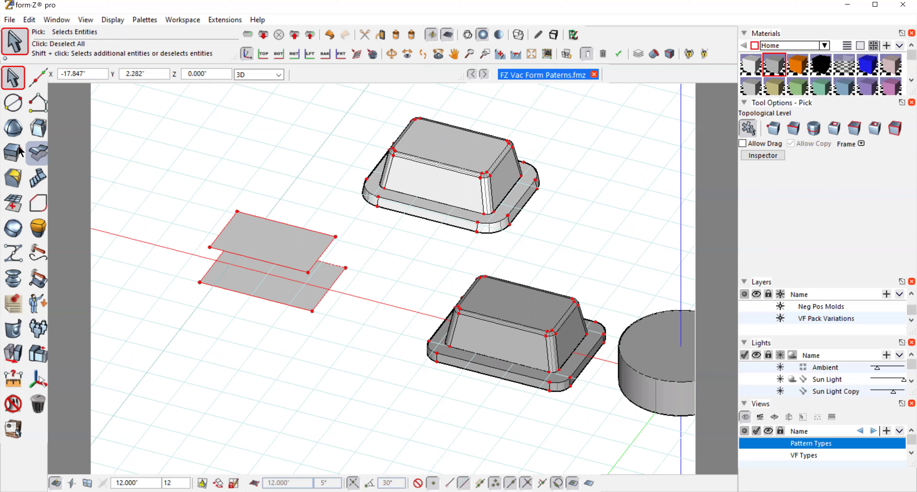
mouse_move(12, 181)
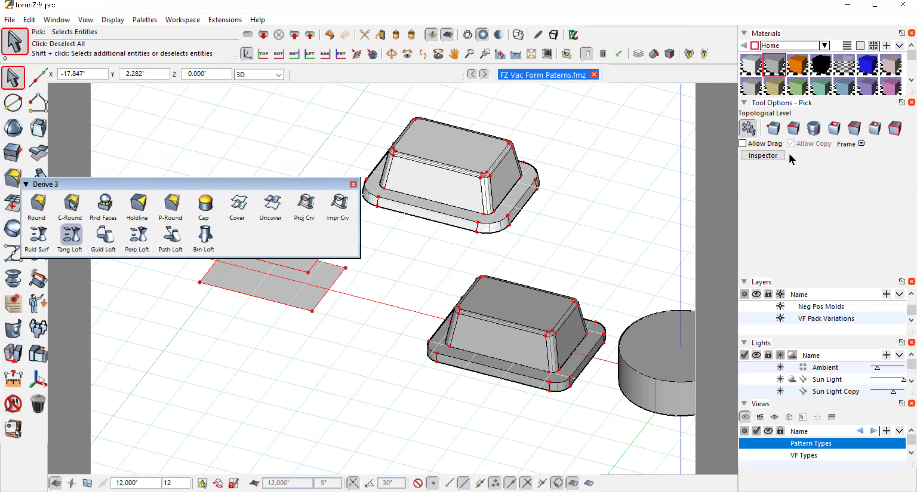
click(75, 236)
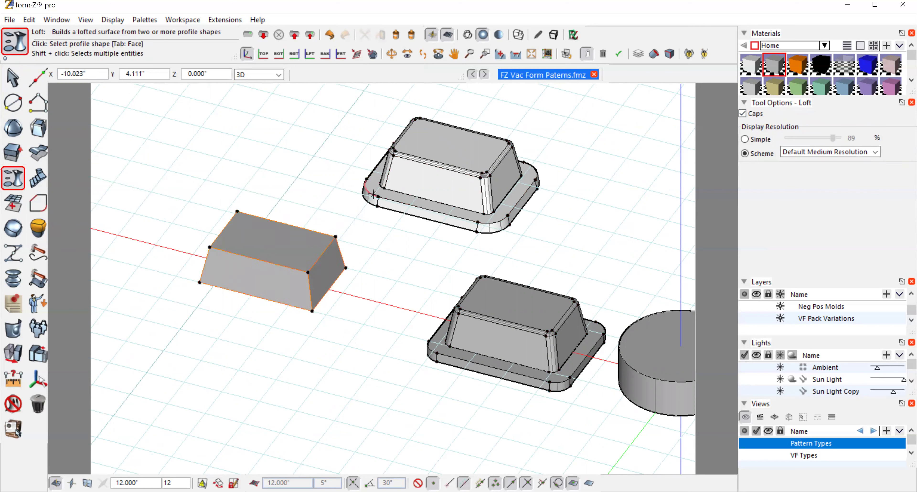
click(10, 80)
click(10, 81)
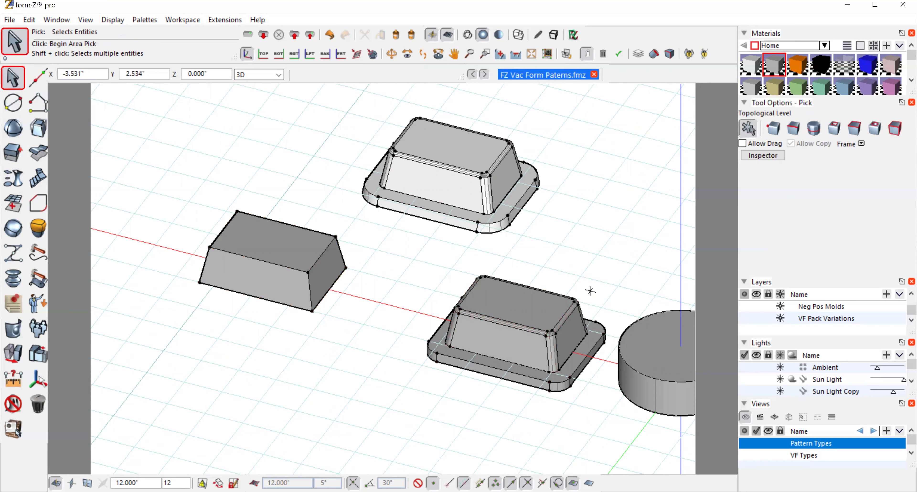
Step: Examine the curved block and the three tapered shapes standing on the base plate
click(454, 54)
drag(620, 285, 243, 213)
drag(545, 278, 330, 244)
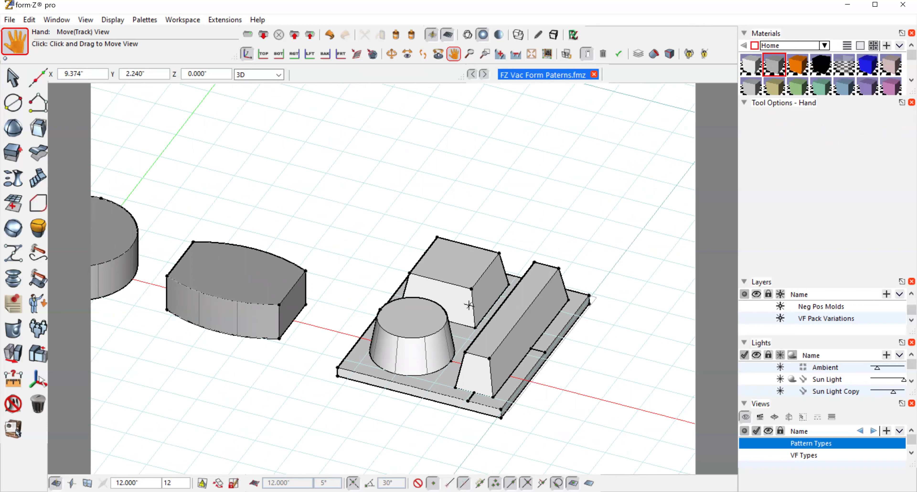
click(391, 54)
drag(347, 200, 370, 239)
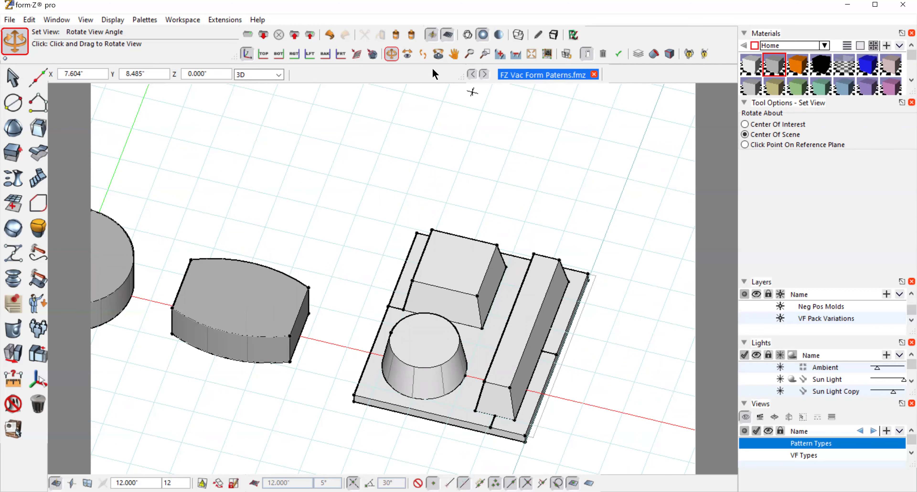
drag(473, 168, 420, 142)
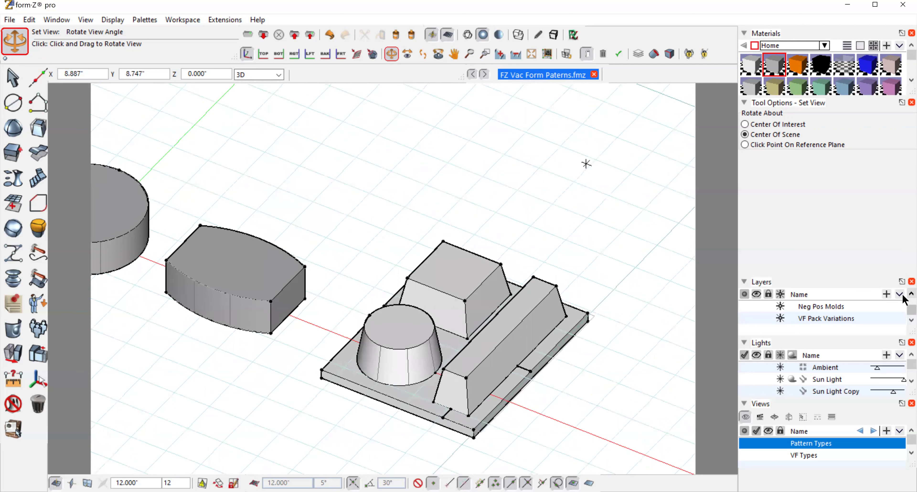
Step: Make the Sphere Oval Geodesic layer active and hide the Draft tool layer
scroll(903, 296, up, 2)
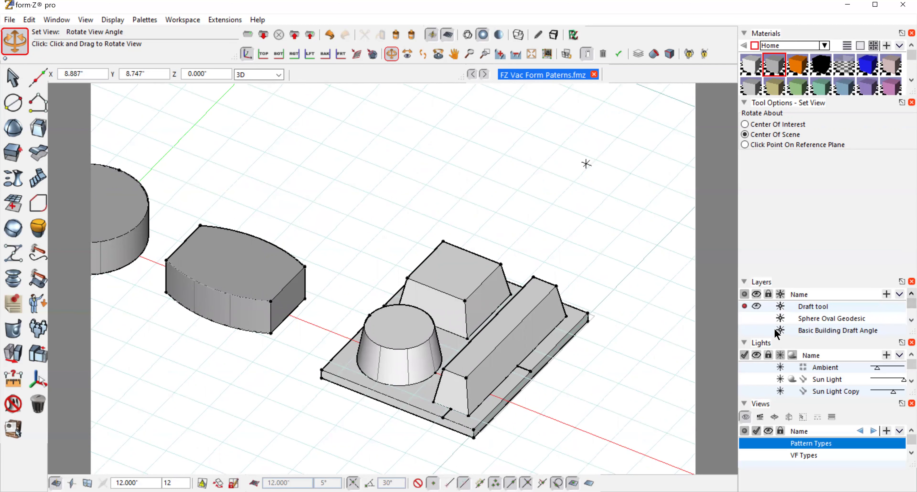
click(744, 318)
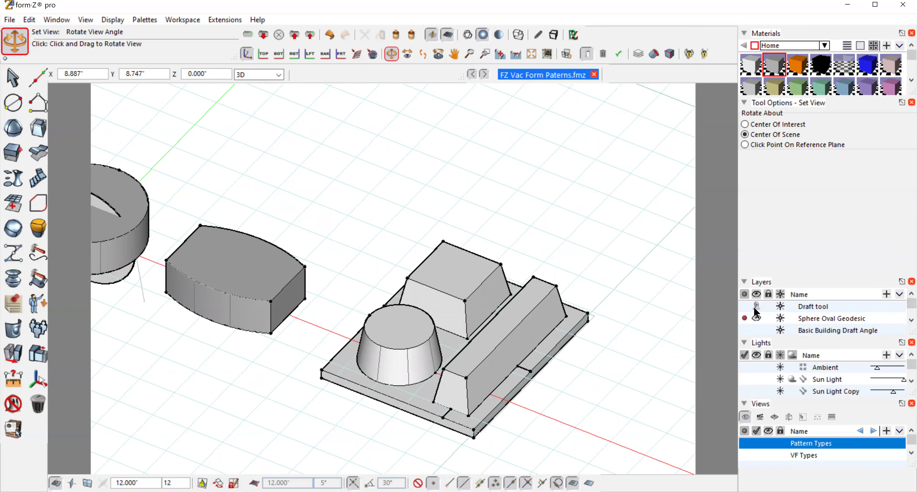
click(756, 306)
click(531, 55)
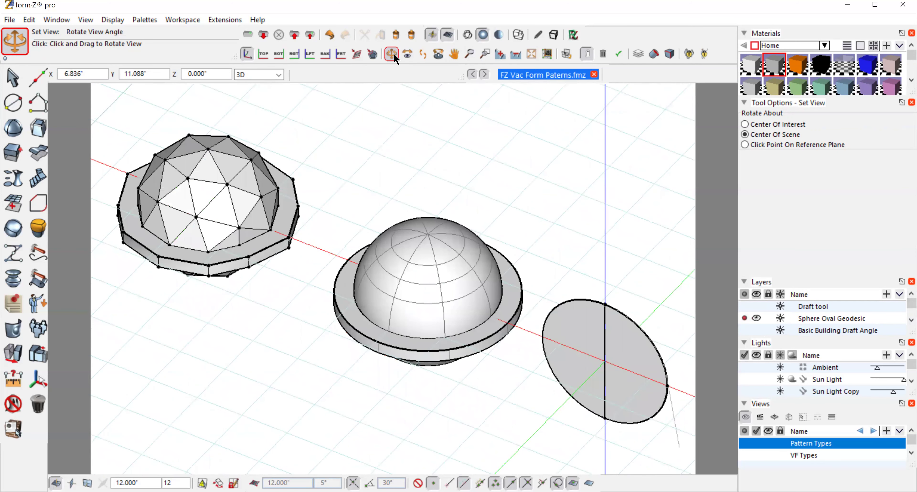
Step: Ghost the lower half of the smooth sphere beneath its round flange
drag(485, 205, 529, 163)
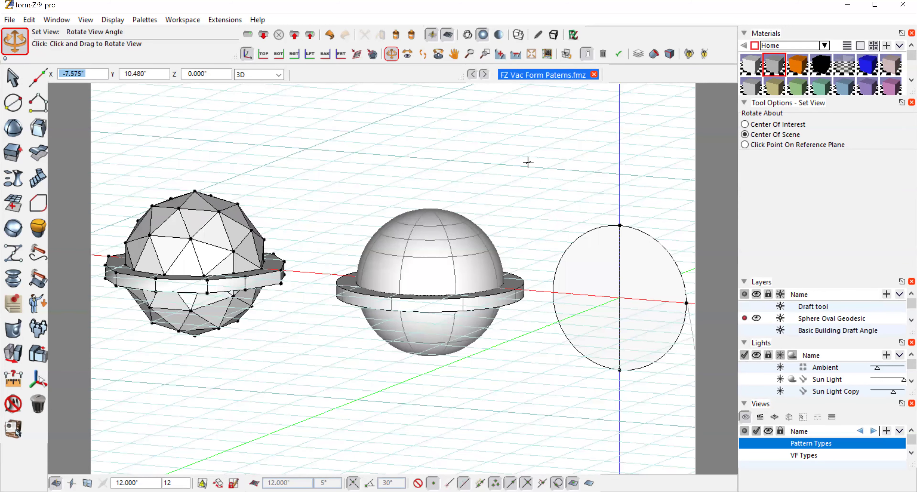
drag(528, 162, 387, 235)
drag(17, 406, 70, 429)
click(412, 352)
Step: Ghost the lower half of the faceted geodesic sphere beneath its flange
click(391, 54)
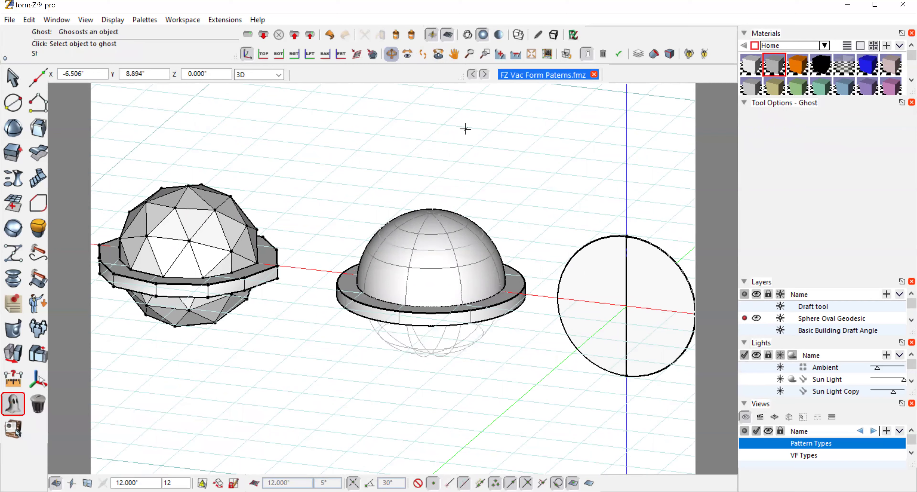
drag(516, 190, 461, 231)
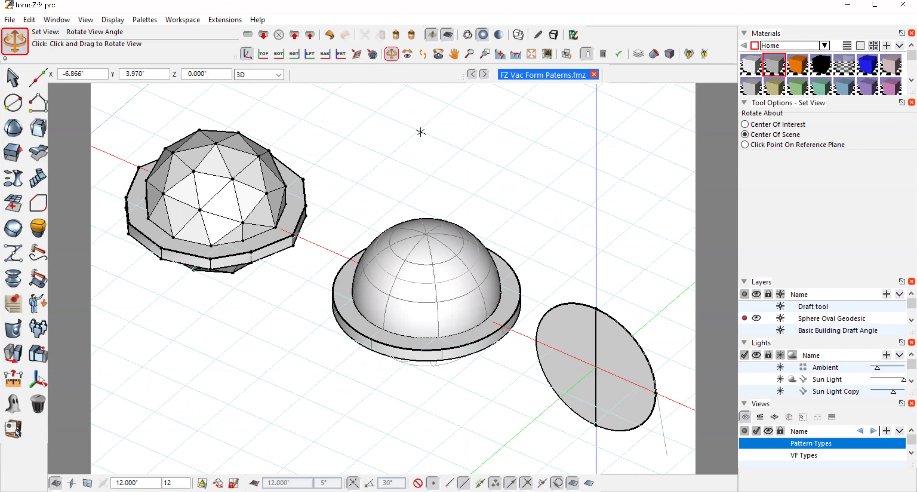
drag(526, 242, 404, 217)
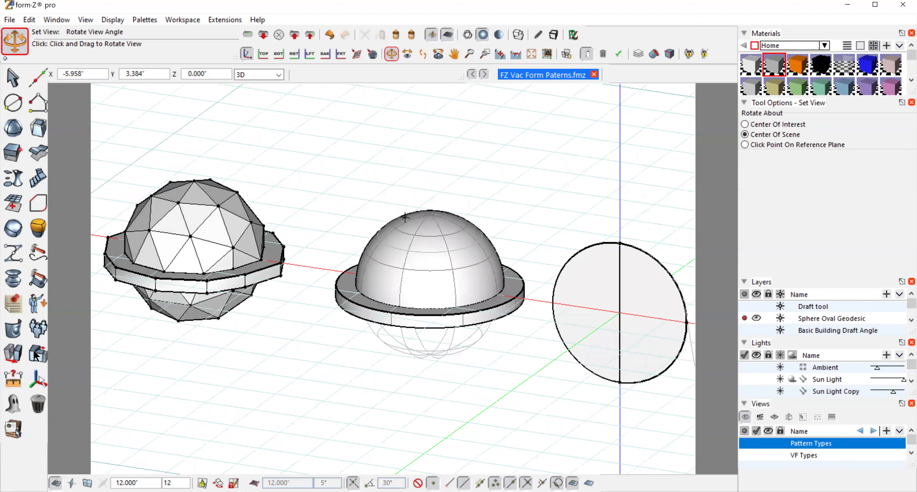
click(13, 429)
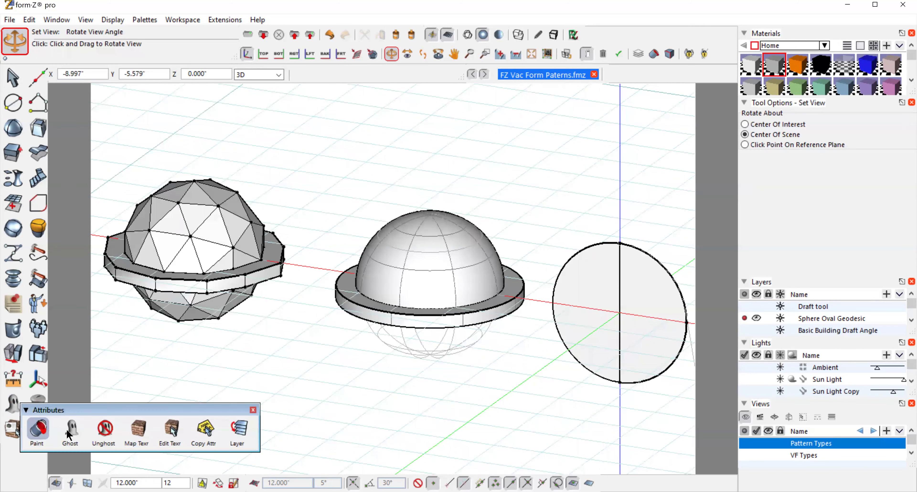
click(70, 431)
click(200, 315)
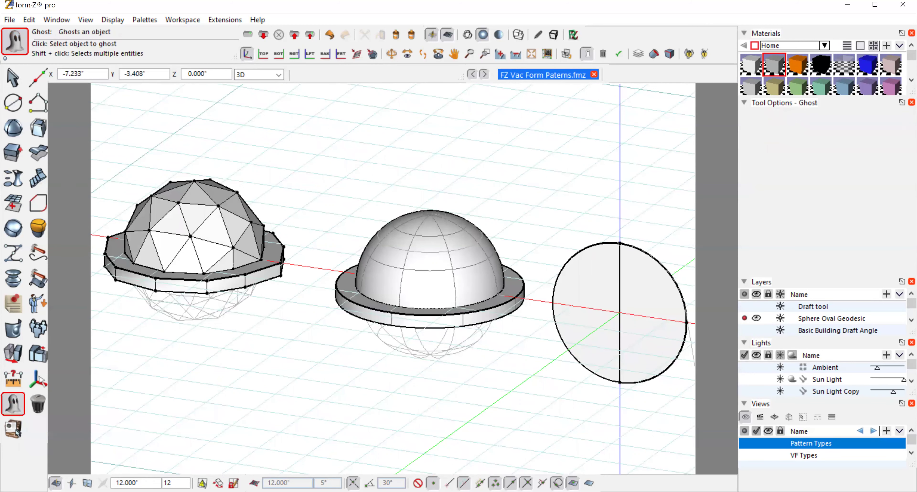
Step: Examine the geodesic dome and smooth dome molds with their flanges, and the circle beside them
click(391, 53)
drag(245, 361, 336, 373)
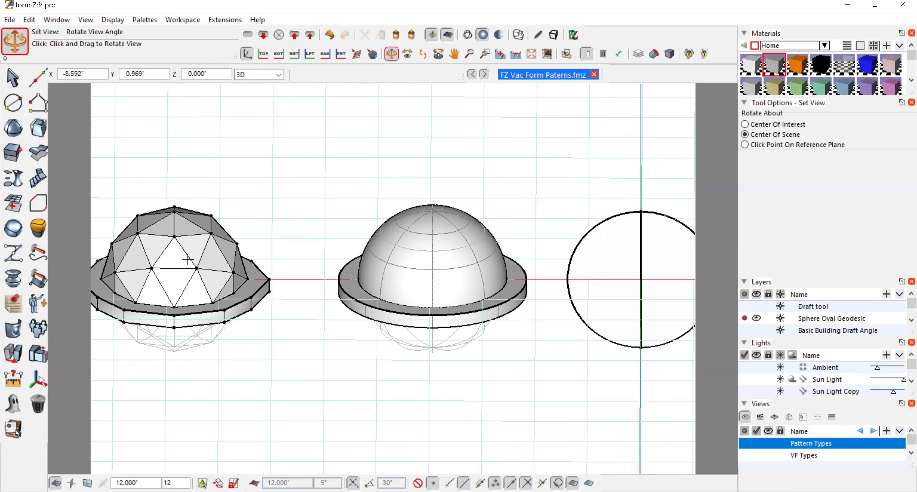
click(453, 53)
drag(227, 169, 277, 185)
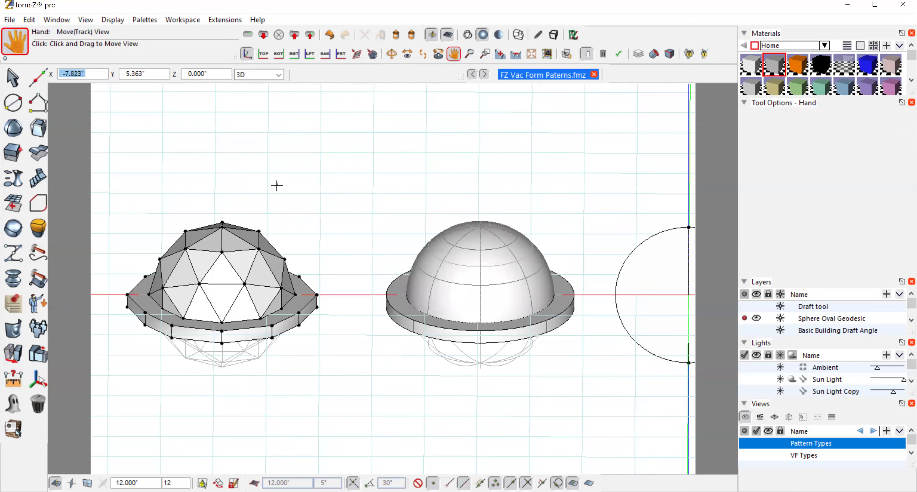
click(391, 54)
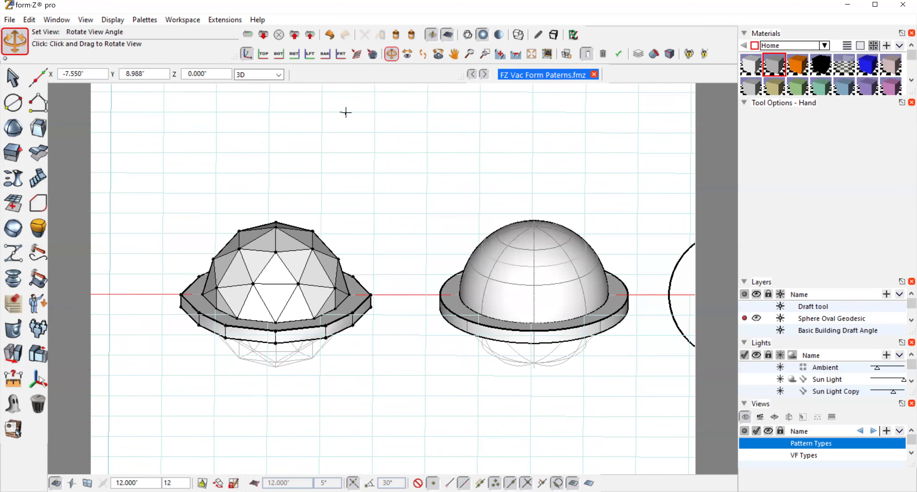
drag(439, 183, 354, 215)
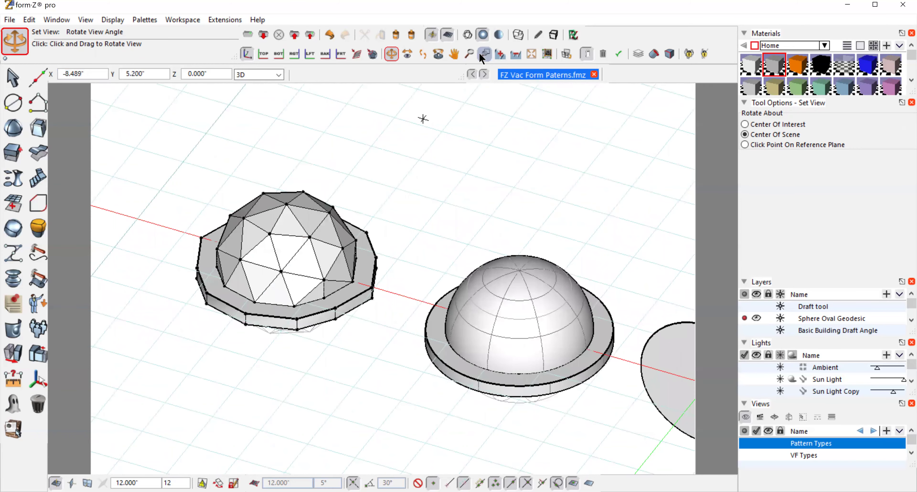
click(453, 54)
drag(597, 199, 350, 144)
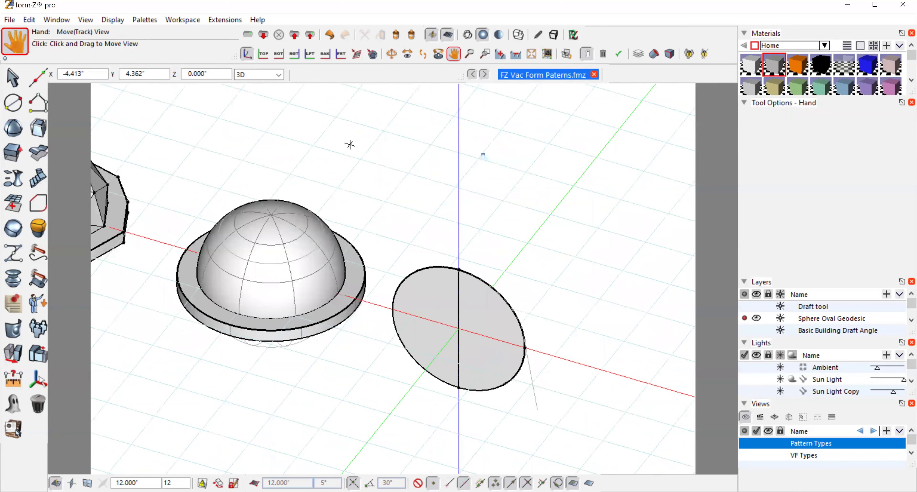
Step: In wireframe display, unghost the line hanging from the circle's edge and delete it
click(468, 35)
click(13, 403)
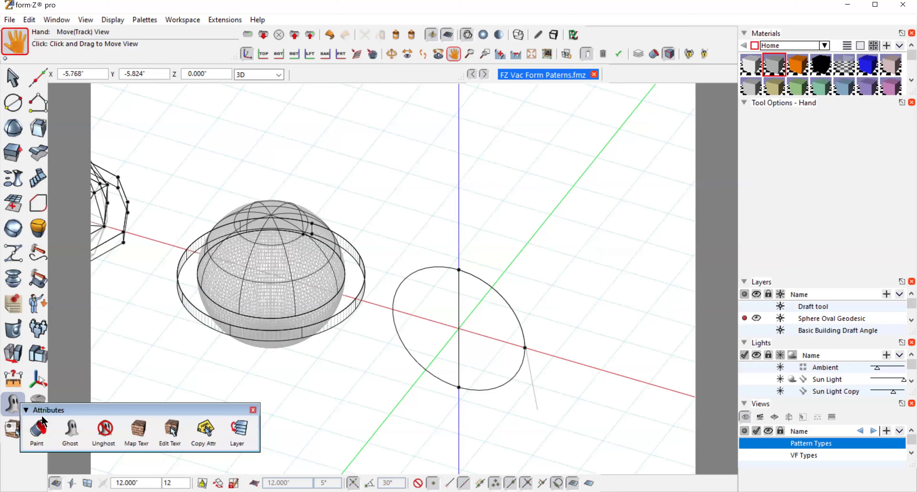
click(104, 428)
click(530, 377)
click(13, 403)
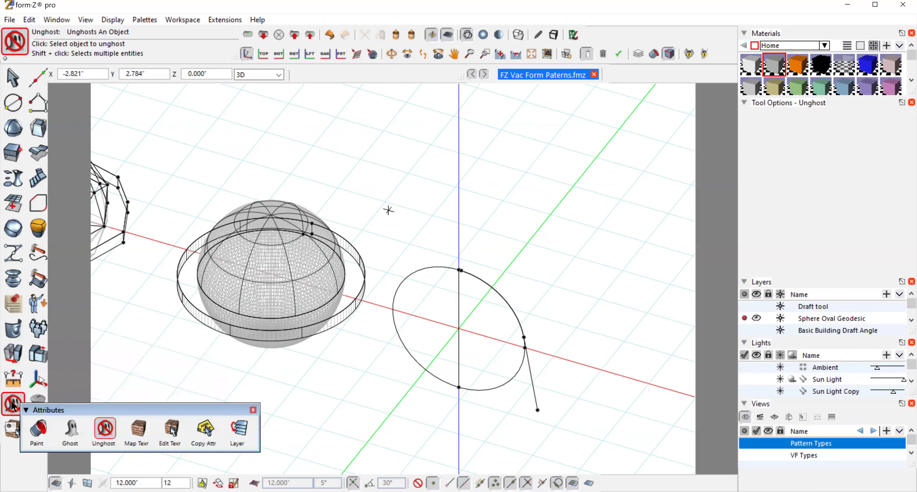
click(38, 402)
click(37, 403)
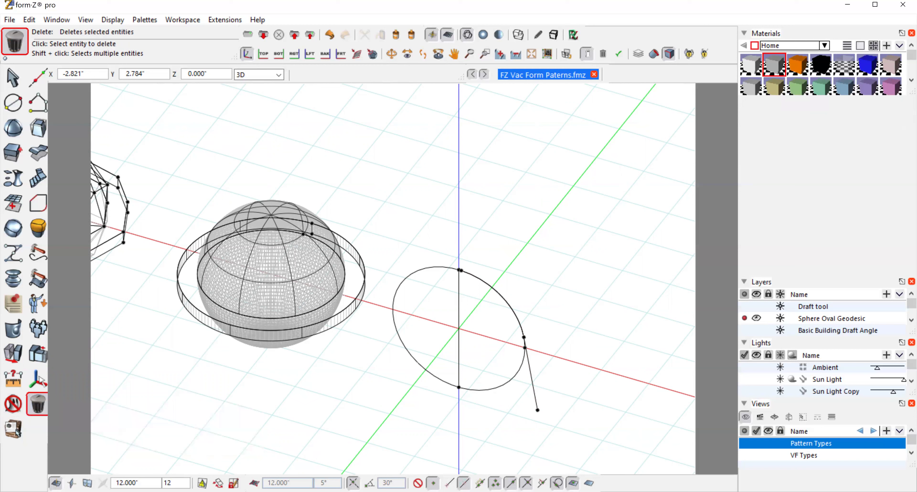
click(536, 390)
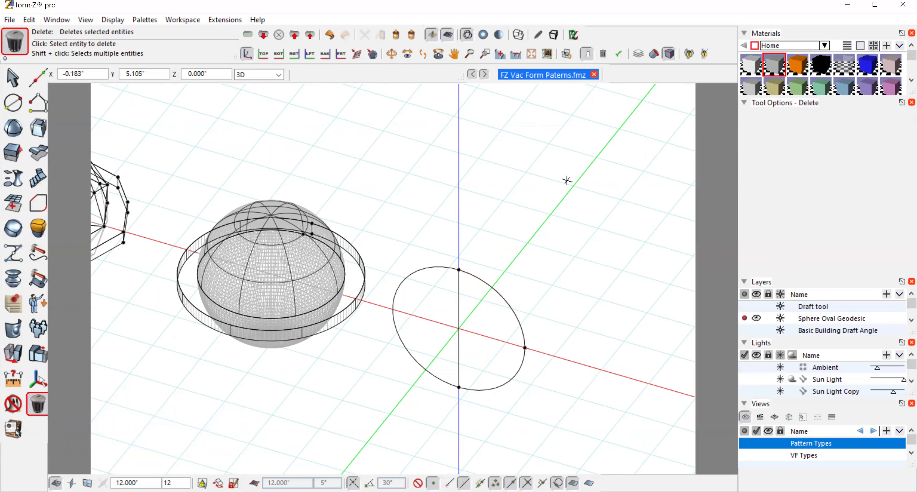
Step: In the front view, draw a horizontal line from the circle's lowest point and a vertical line about 1.94 inches long down from its right quadrant point
click(90, 22)
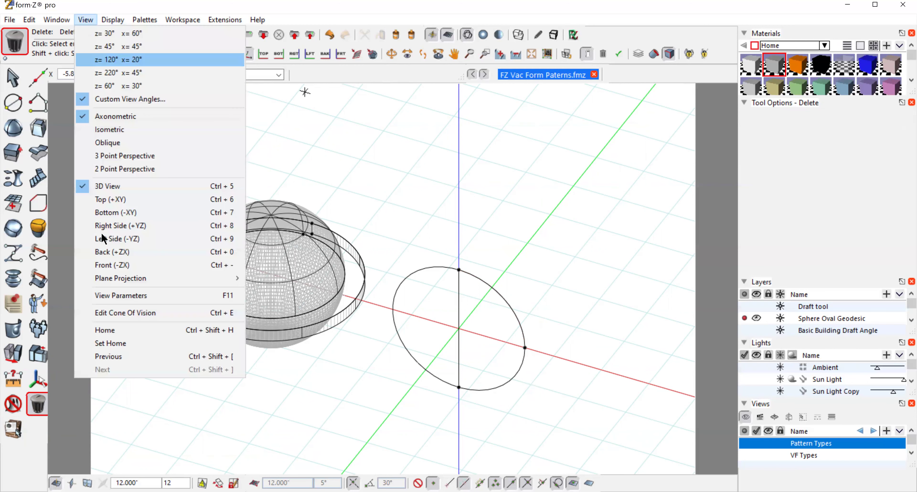
click(98, 265)
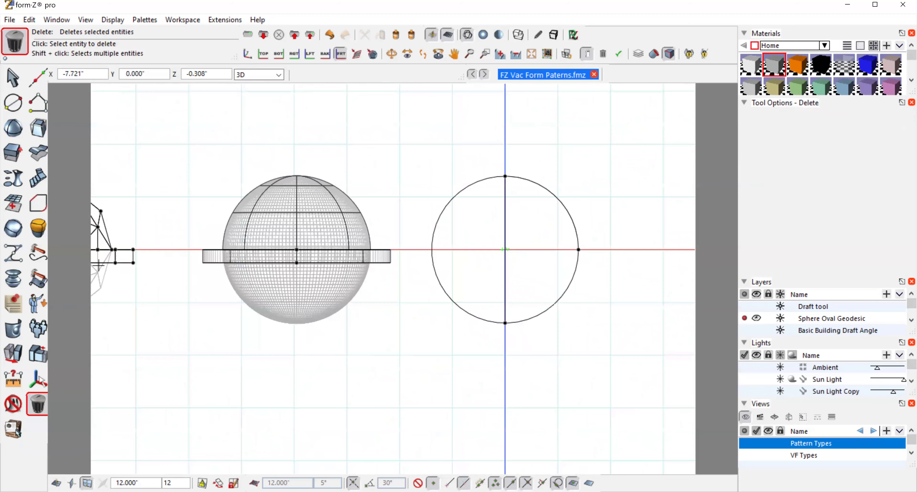
drag(35, 102, 54, 112)
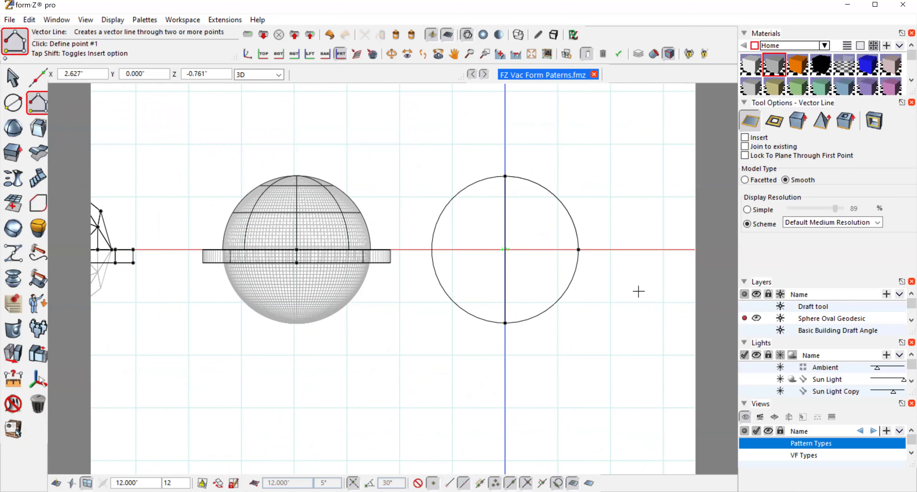
click(505, 323)
double_click(636, 323)
click(578, 249)
double_click(578, 352)
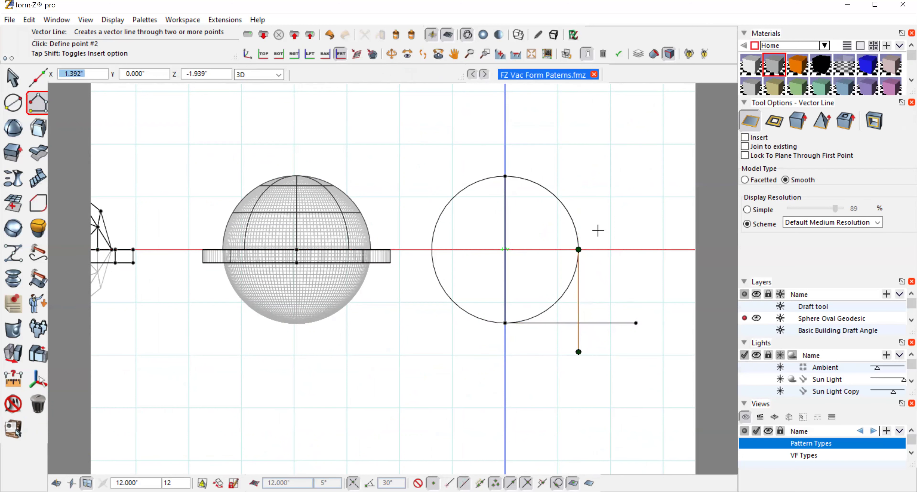
Step: Rotate the vertical line slightly counterclockwise about the circle's center so it slants outward tangent to the circle
click(13, 77)
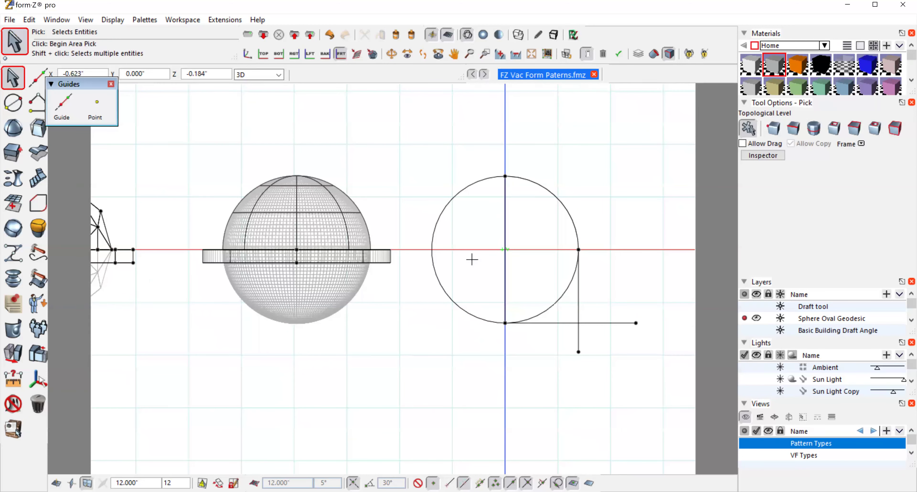
click(577, 295)
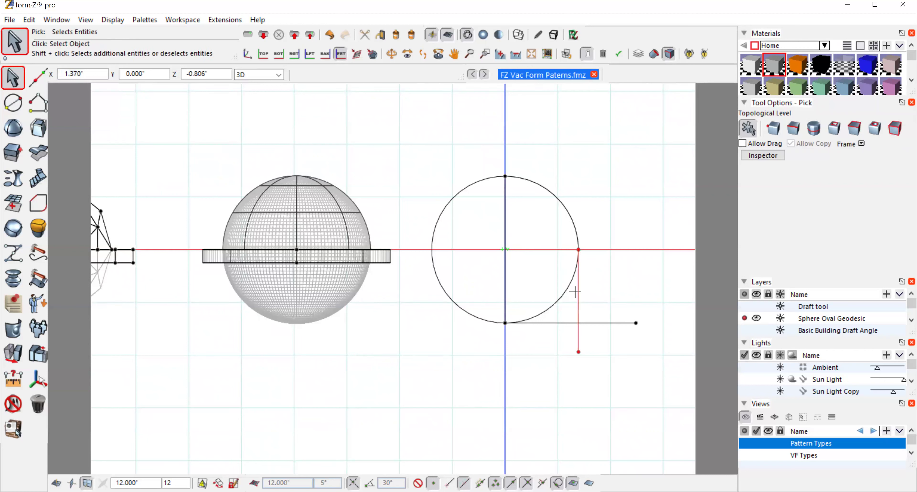
click(13, 354)
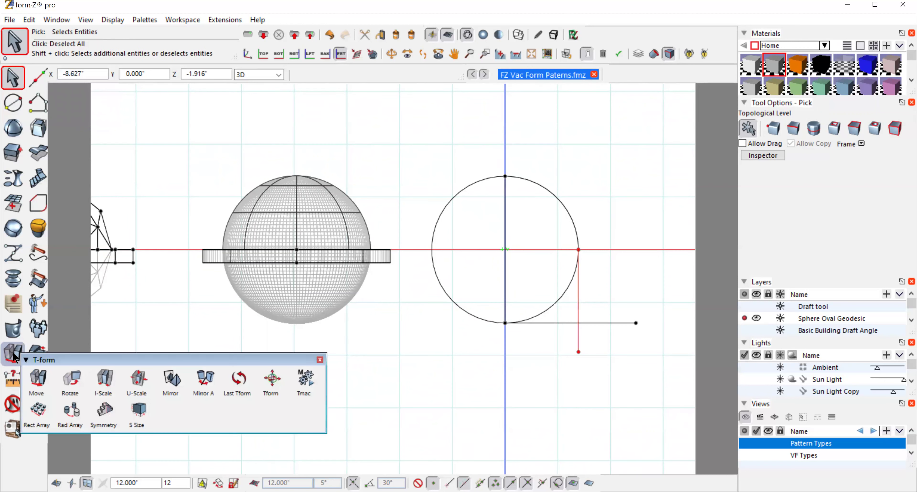
click(72, 380)
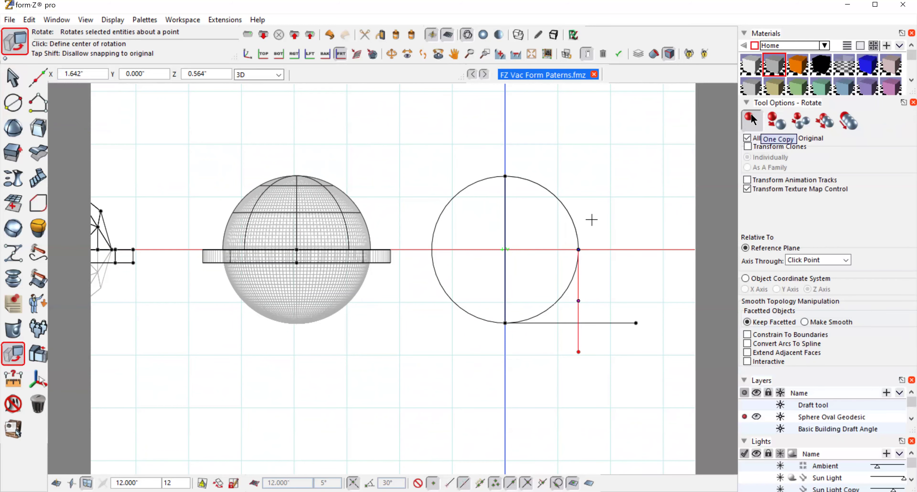
click(505, 250)
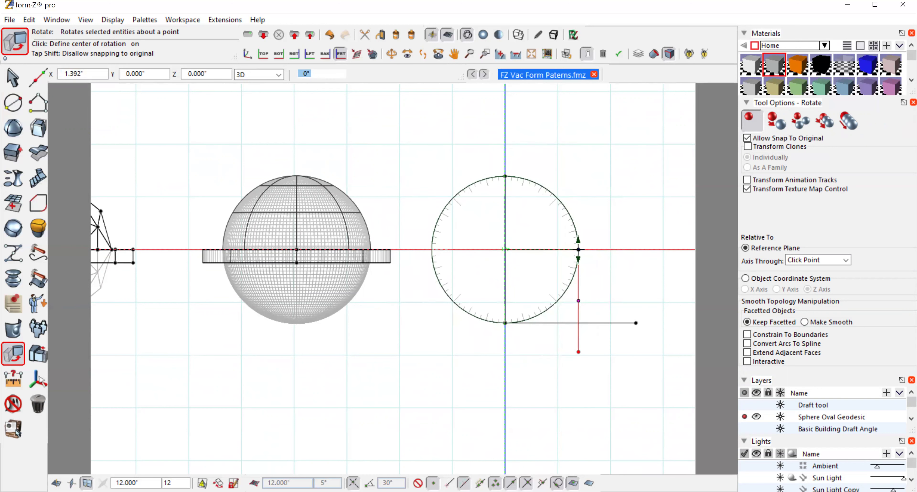
click(578, 250)
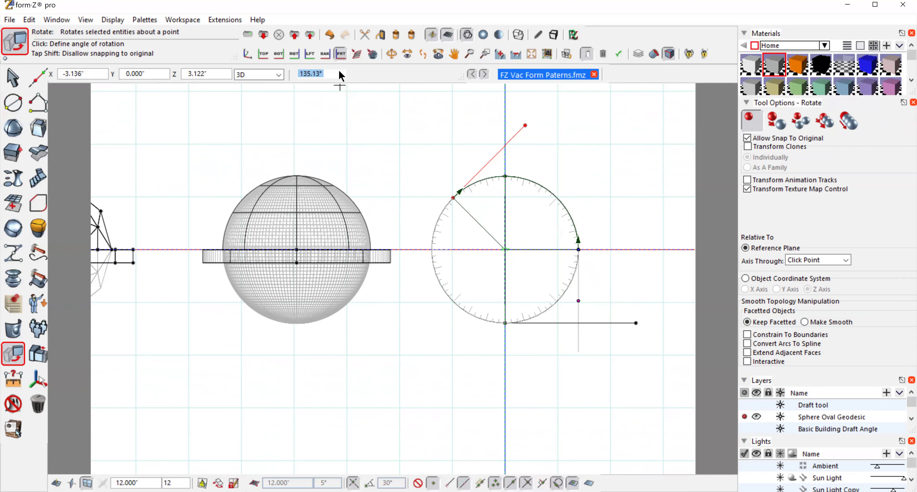
key(BackSpace)
key(Return)
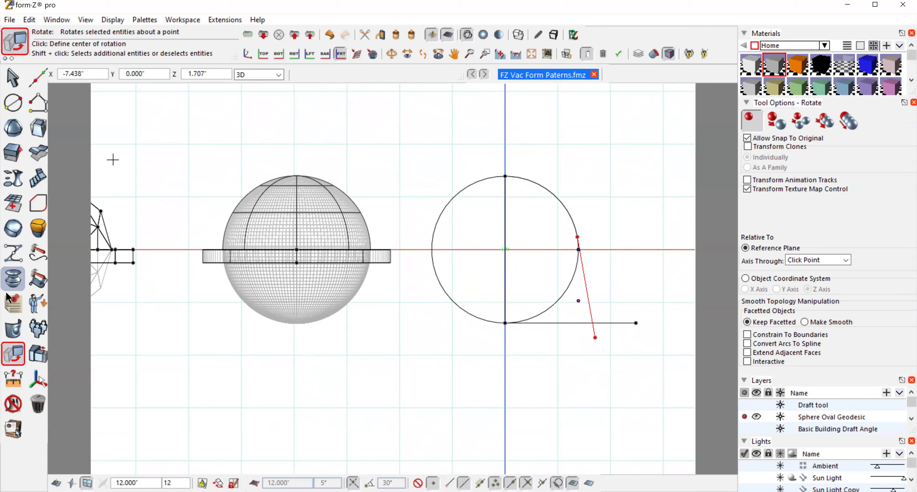
click(20, 352)
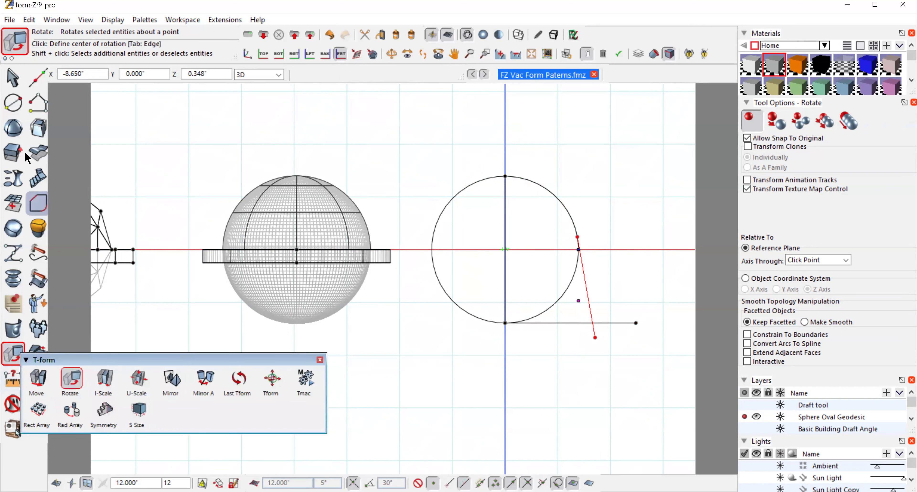
click(12, 77)
click(583, 142)
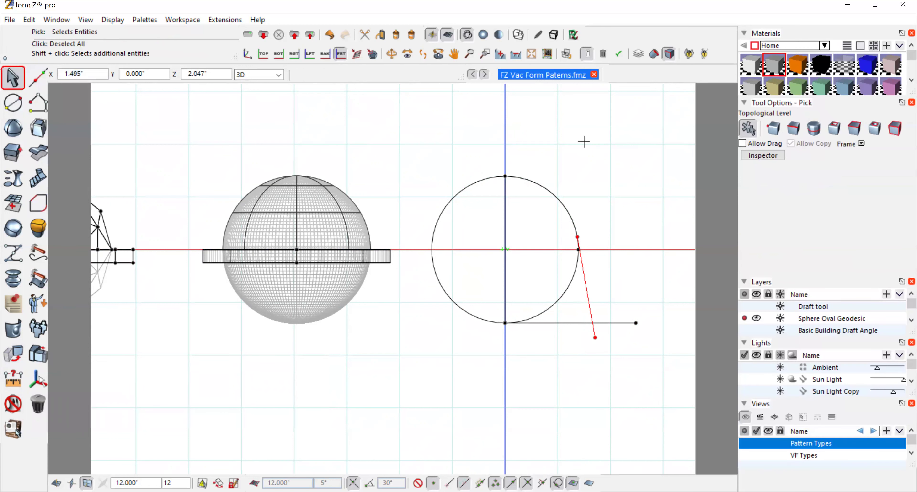
Step: Trace the circle with a three-point arc of 1.392-inch radius from the slanted line's upper end to just right of the circle's top
click(34, 106)
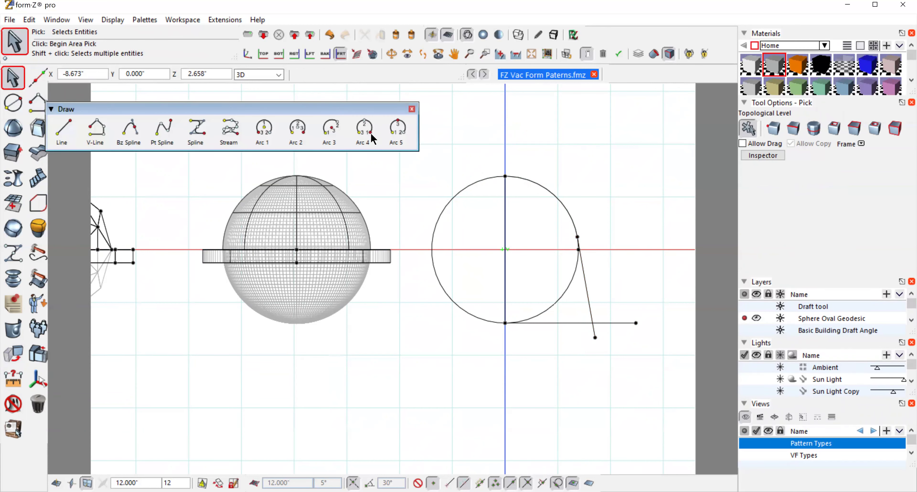
click(398, 128)
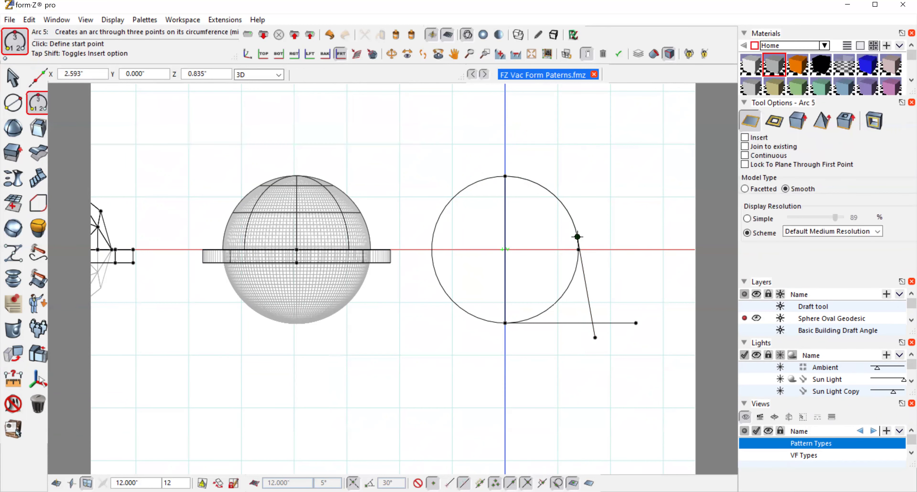
click(577, 236)
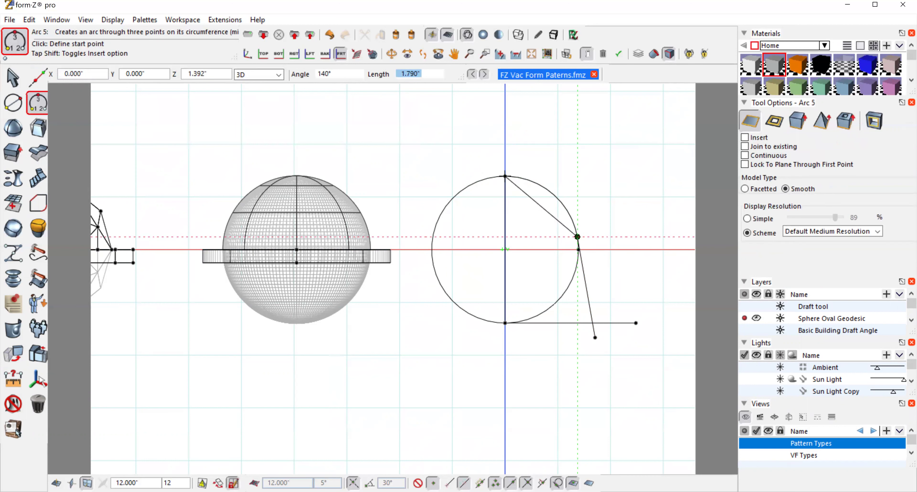
click(511, 176)
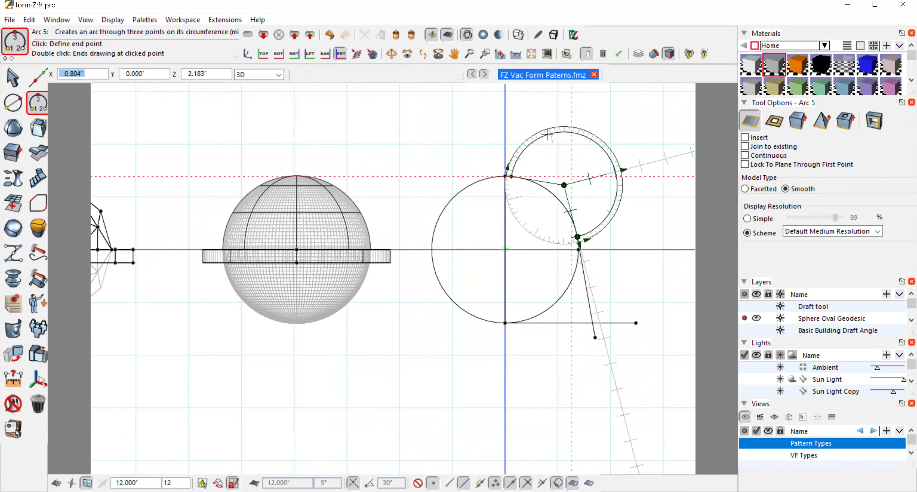
click(559, 202)
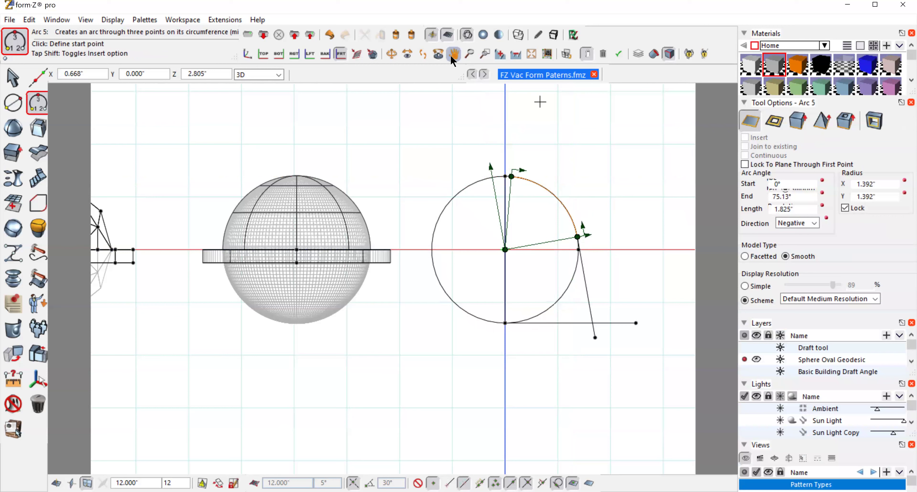
click(14, 80)
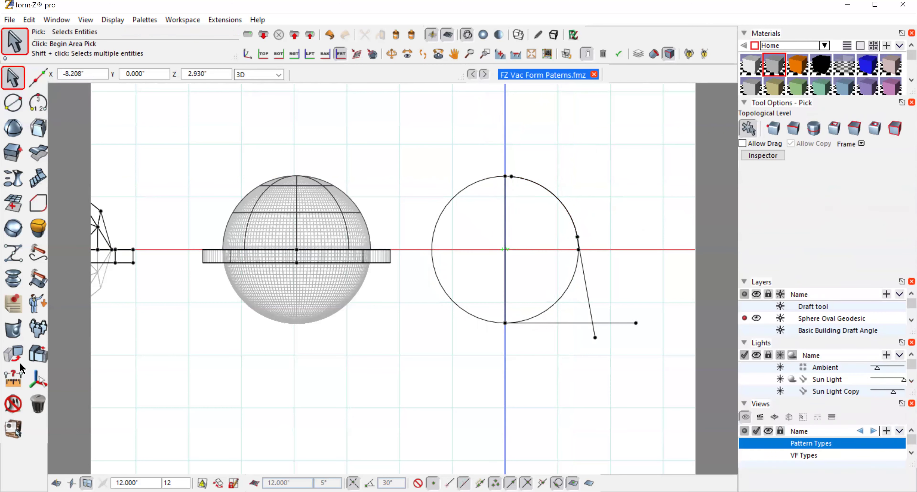
click(13, 354)
mouse_move(12, 404)
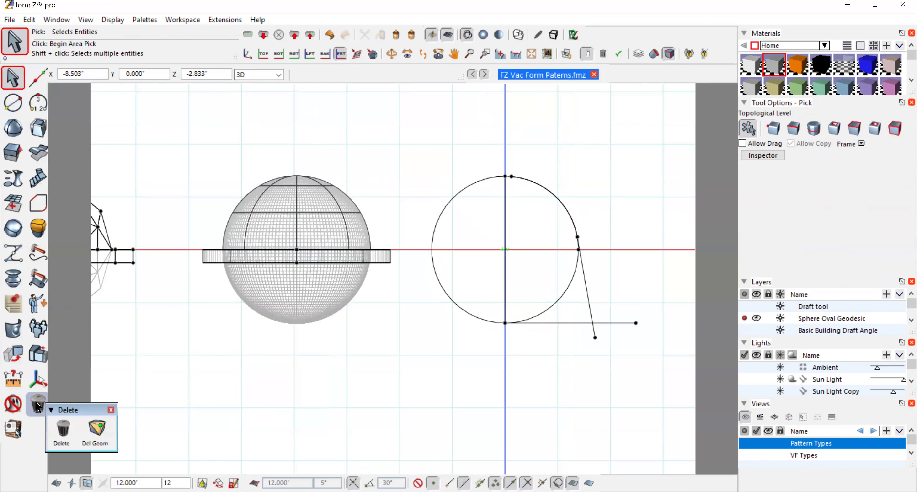
click(58, 414)
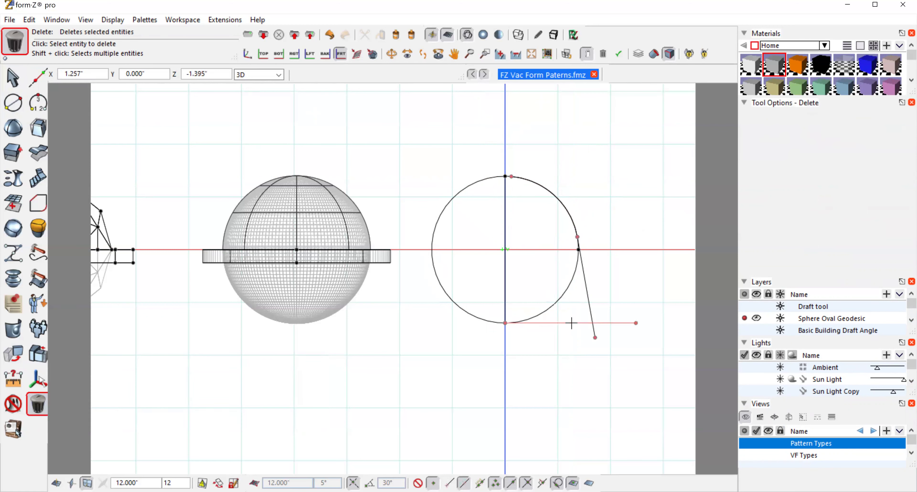
Step: Draw a vector line from where the slanted and horizontal lines cross up to the arc's lower endpoint
click(38, 75)
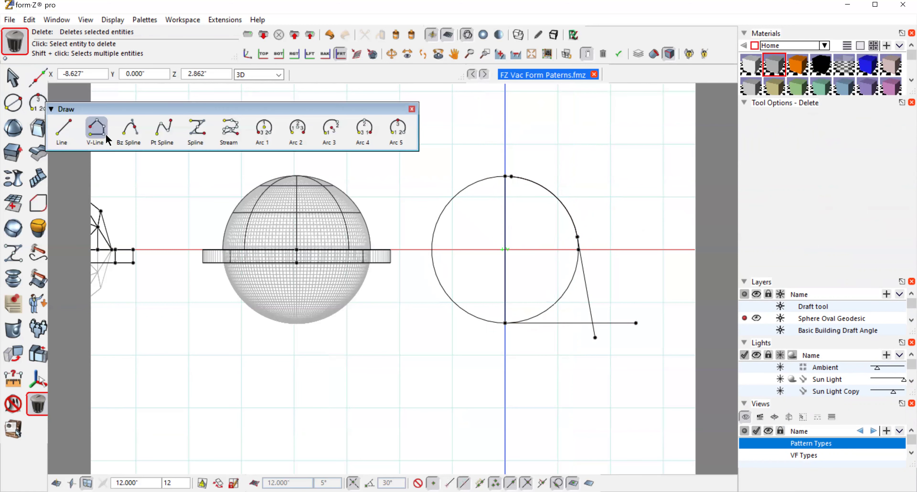
click(96, 129)
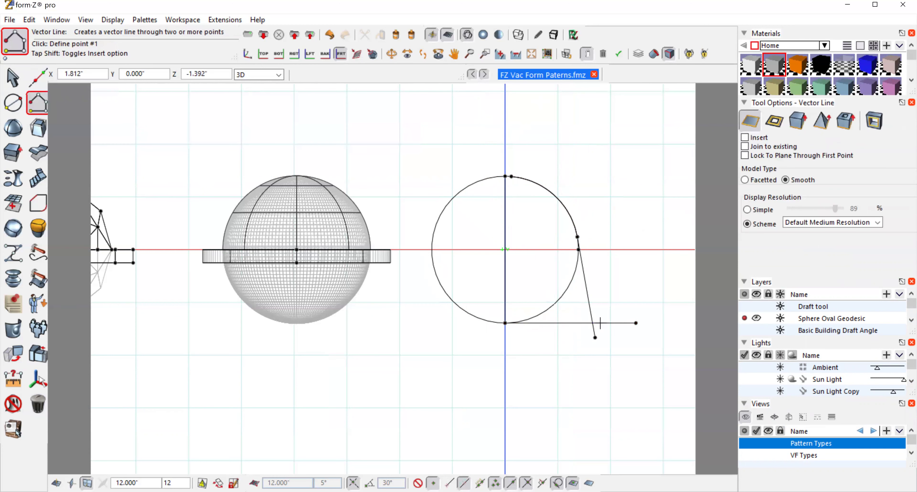
click(592, 322)
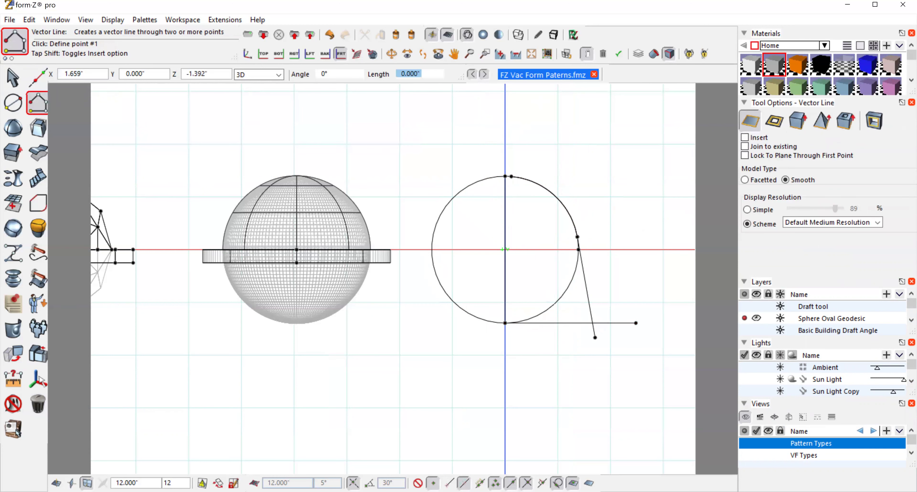
double_click(576, 236)
click(12, 78)
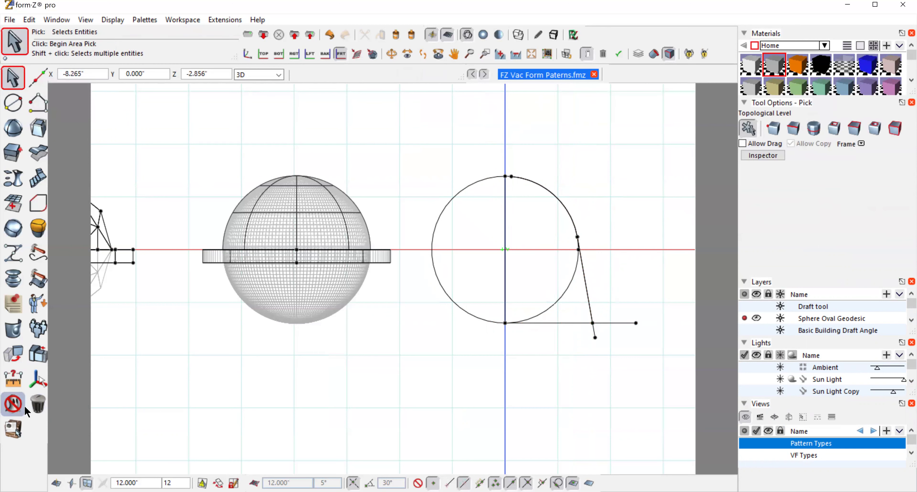
Step: Delete the original slanted line and the horizontal construction line below the circle
click(35, 405)
click(33, 405)
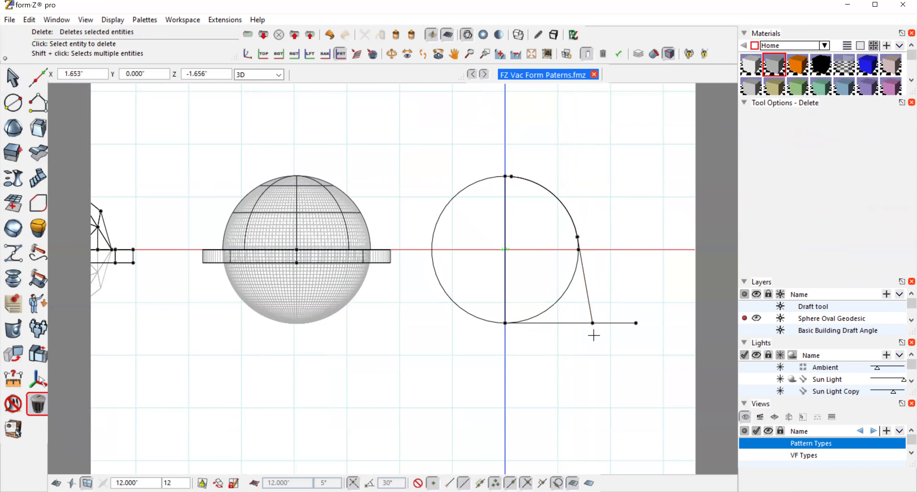
click(605, 322)
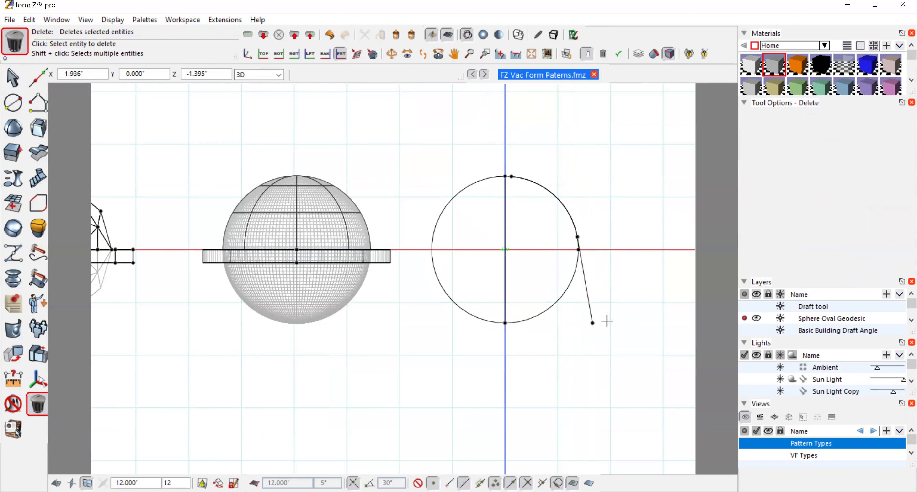
Step: Ghost the circle behind the arc and slanted line
click(13, 404)
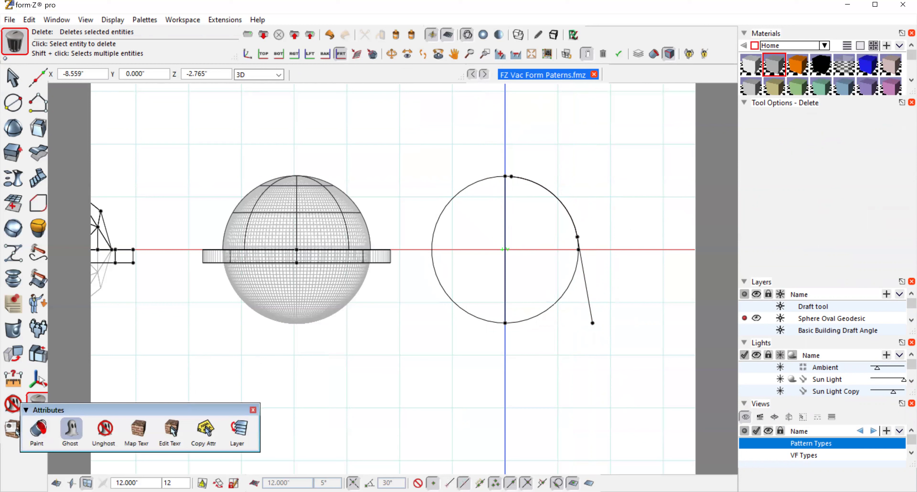
click(71, 429)
click(533, 315)
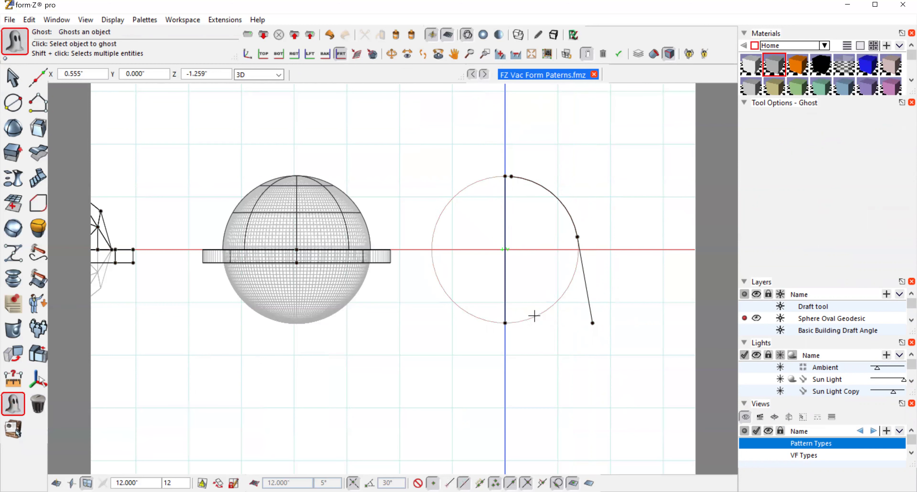
Step: Join the arc and the slanted line into one open profile
click(35, 203)
click(39, 208)
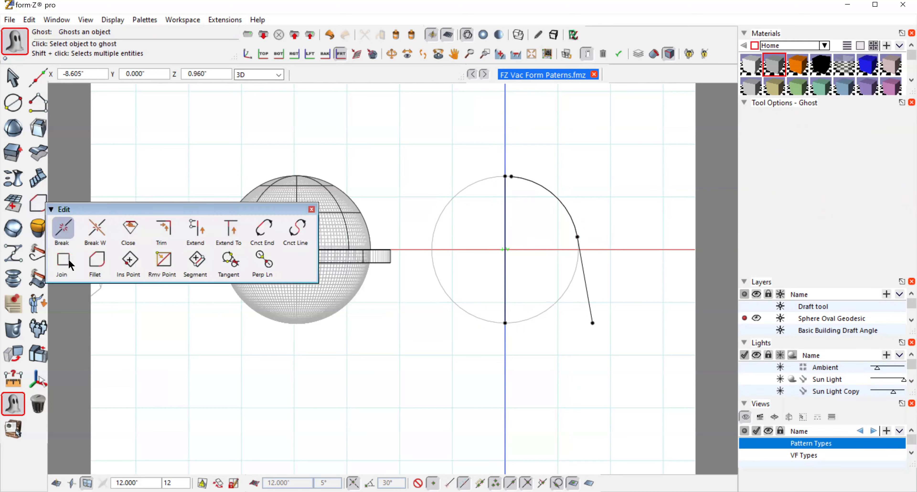
click(63, 259)
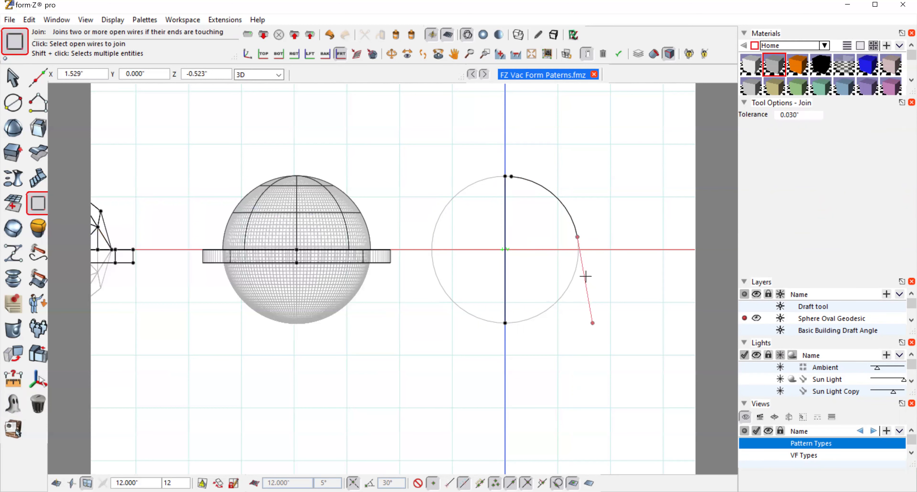
click(563, 202)
Step: Revolve the joined profile 180° clockwise about the vertical axis as a smooth object and inspect it shaded in 3D
click(39, 152)
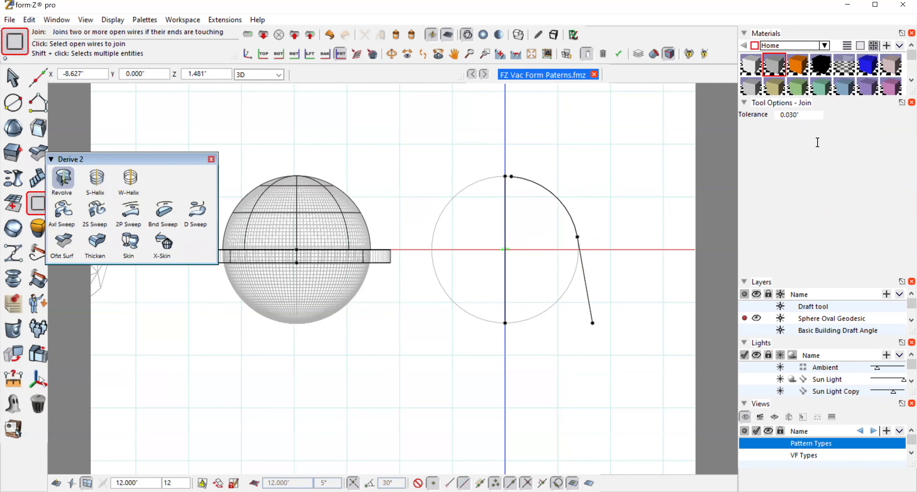
click(62, 178)
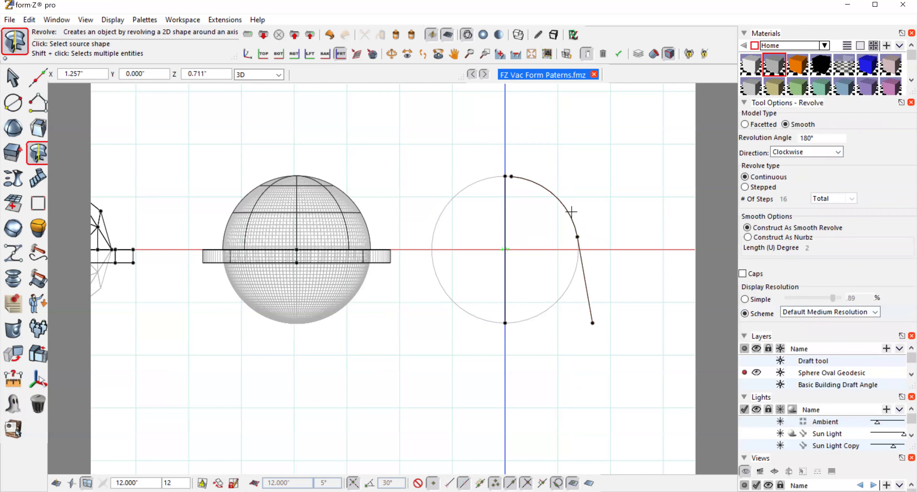
click(561, 204)
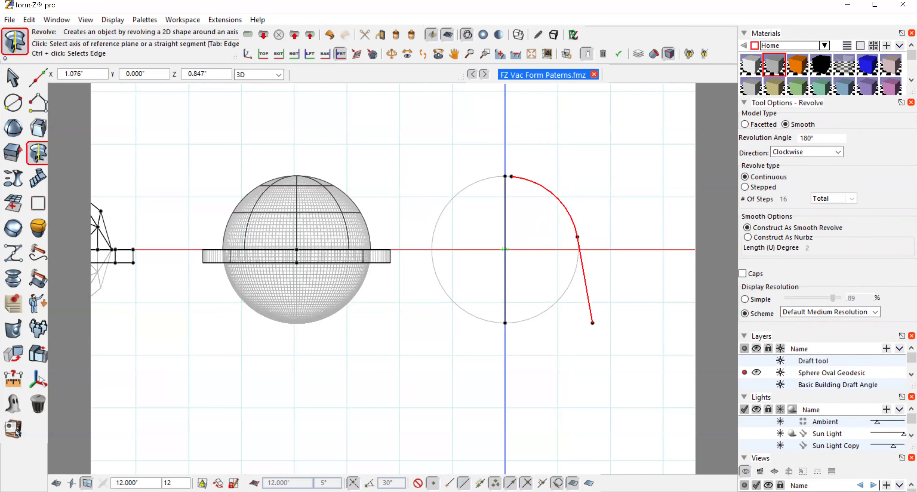
click(505, 237)
click(482, 35)
click(391, 53)
drag(555, 156, 427, 216)
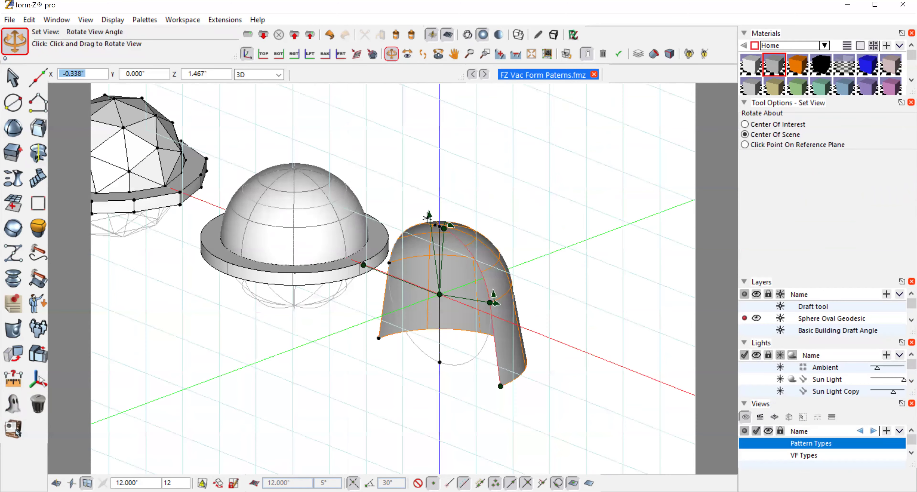
Step: Mirror a copy of the revolved half dome across its straight edge in top view to complete the dome
click(12, 78)
click(498, 278)
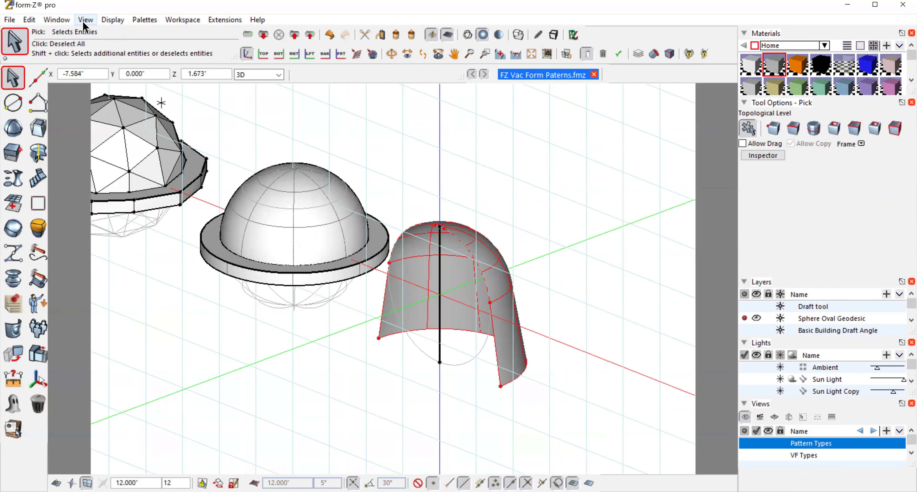
click(85, 19)
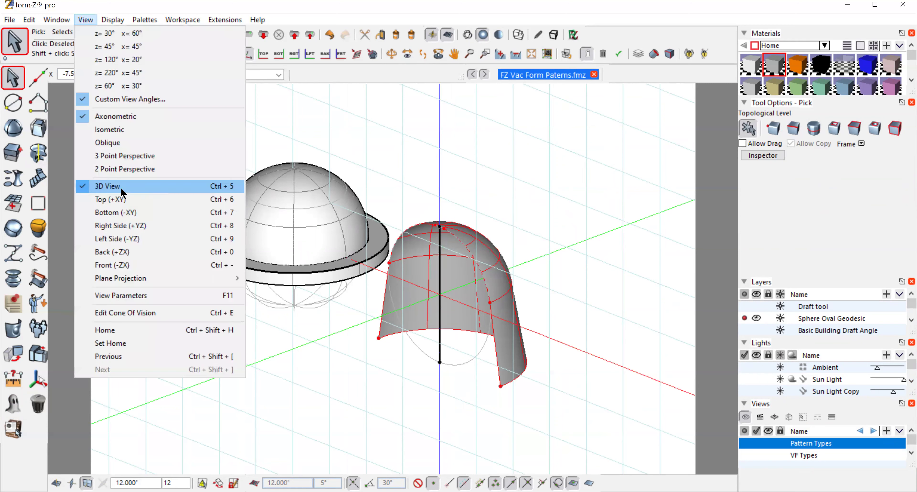
click(12, 357)
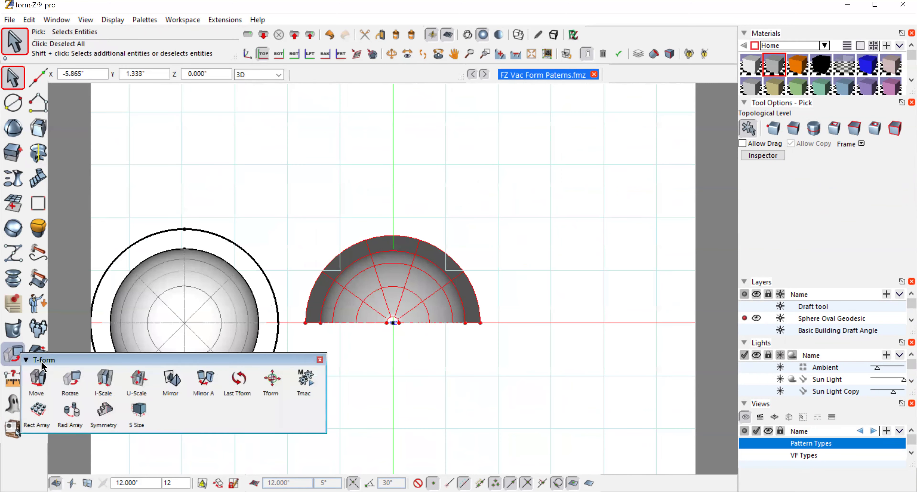
click(171, 381)
key(alt)
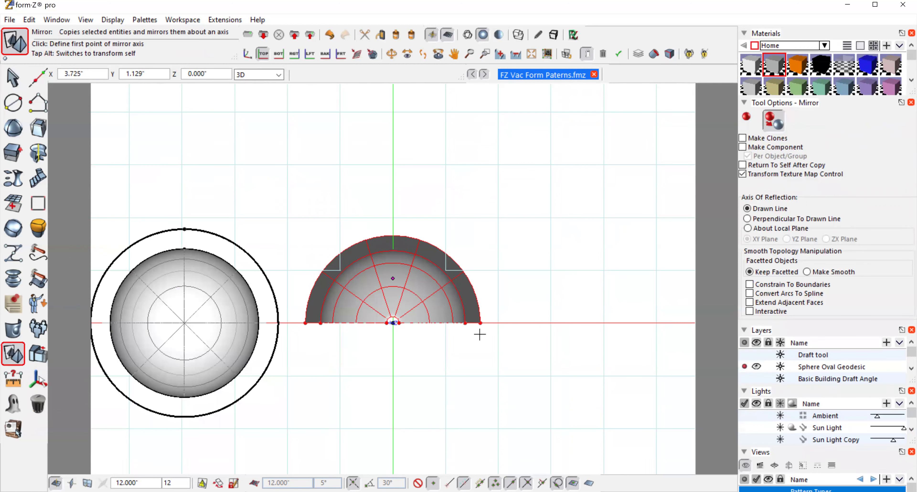
click(481, 323)
click(408, 323)
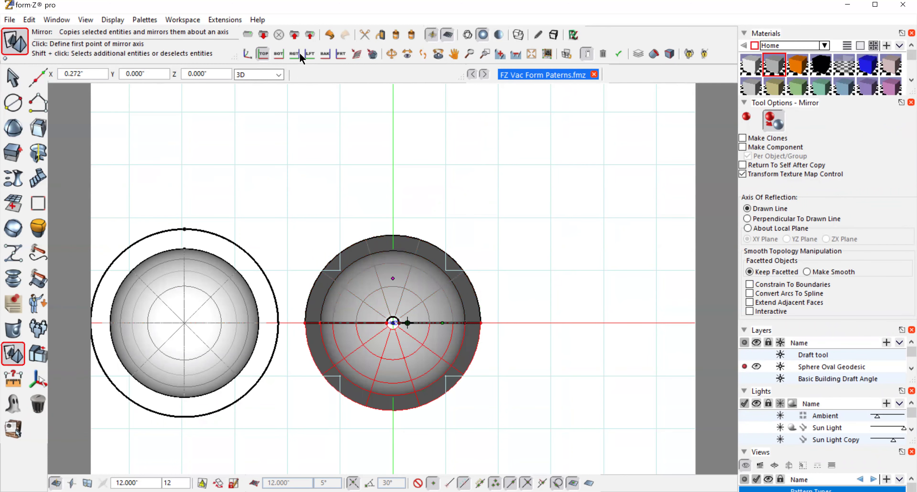
click(85, 19)
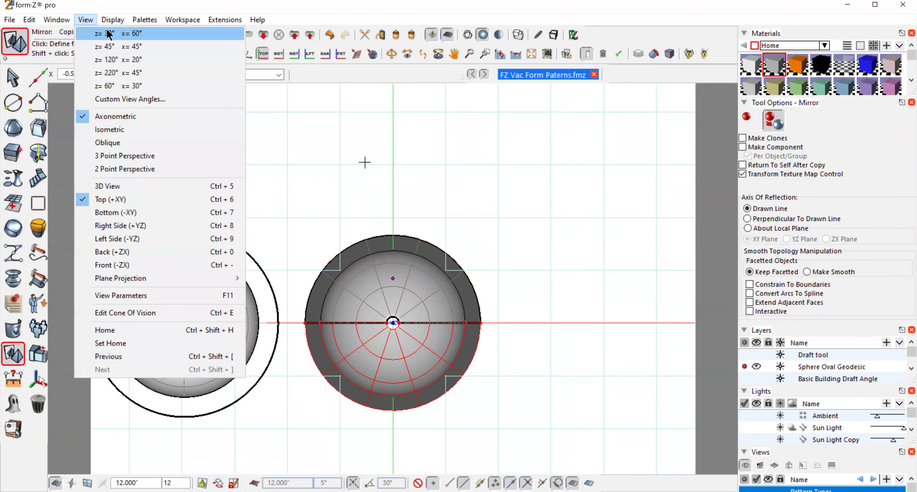
click(109, 33)
Step: Draw a smooth two-point diameter circle across the opening at the dome's apex, using its opposite rim points
click(484, 54)
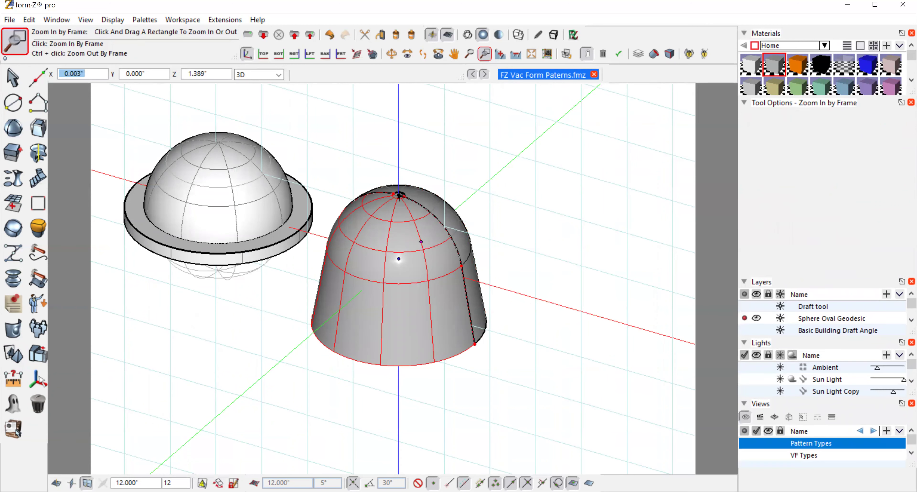
click(399, 195)
drag(13, 102, 172, 123)
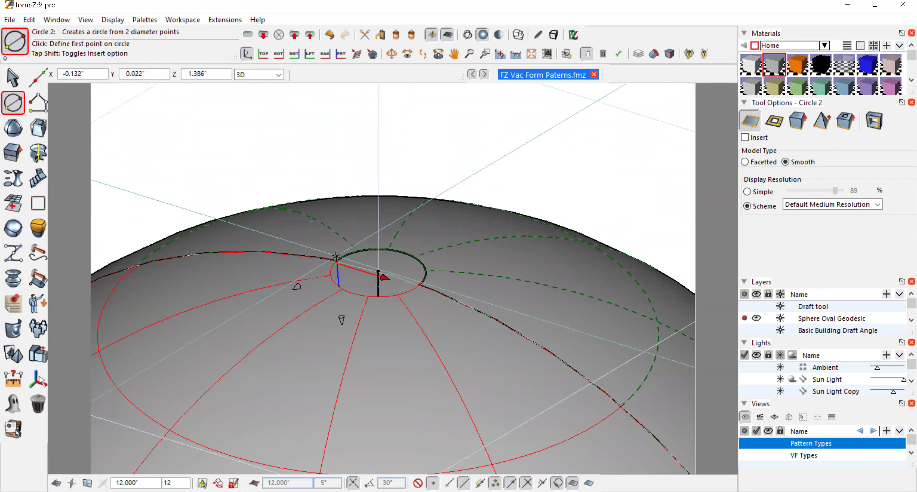
click(466, 35)
click(337, 261)
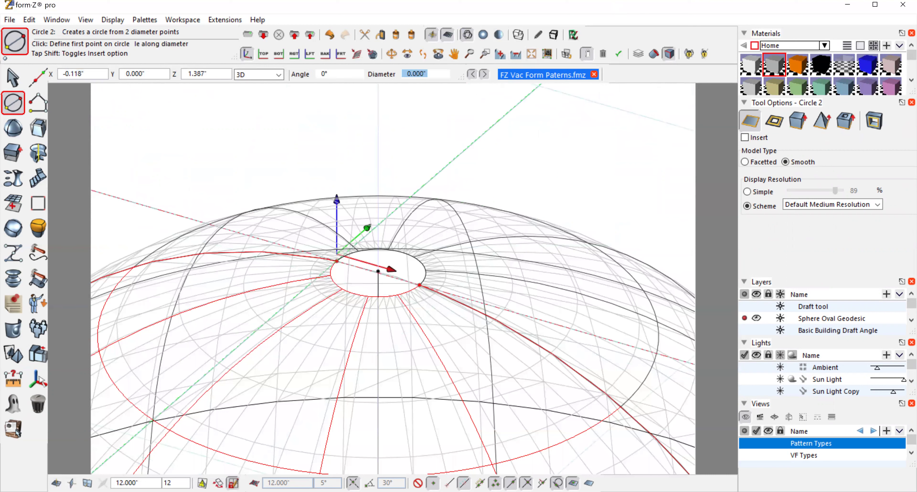
click(420, 285)
click(7, 80)
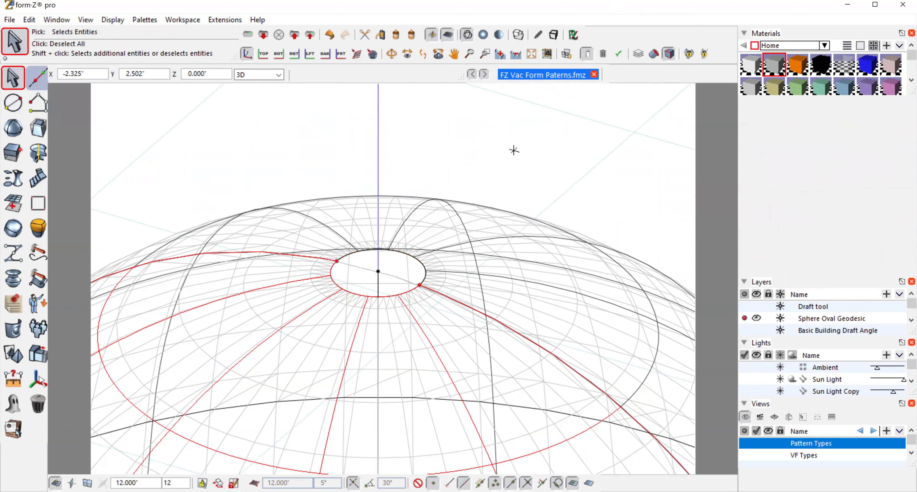
click(481, 33)
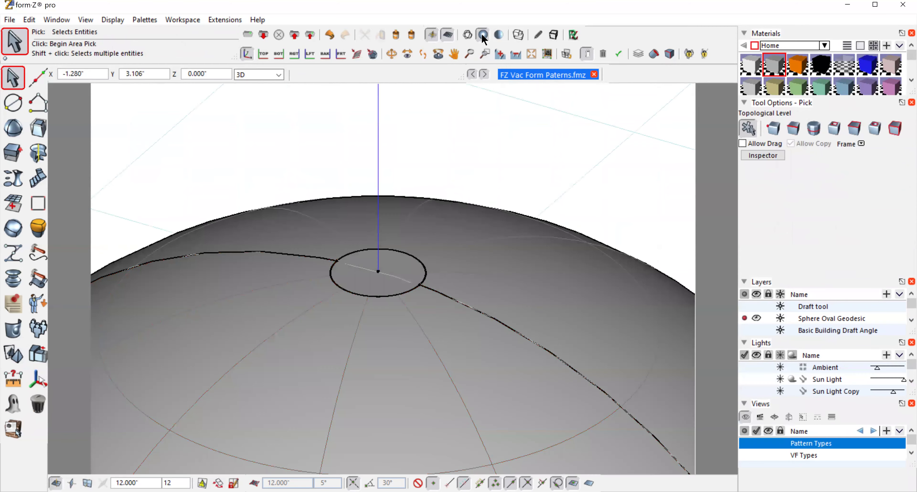
Step: Examine the shaded dome mold from above and from its open underside
click(516, 54)
click(516, 54)
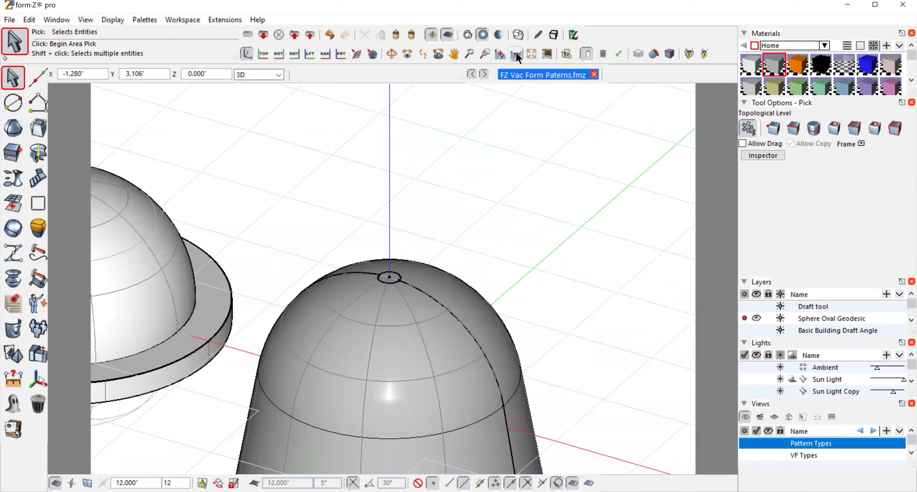
click(516, 53)
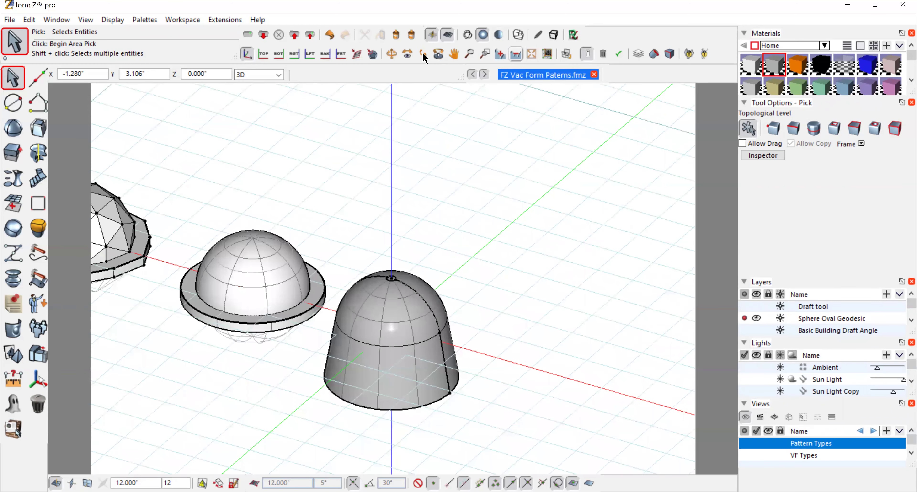
click(391, 54)
drag(513, 367, 529, 371)
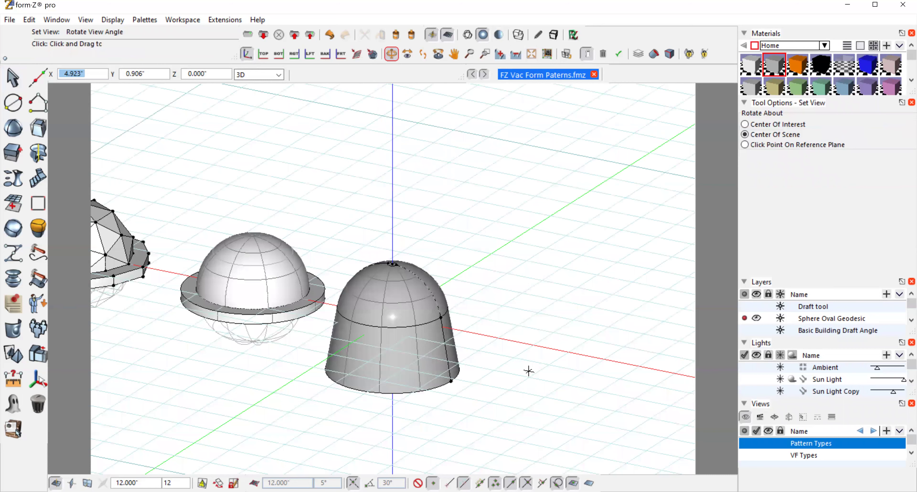
drag(529, 371, 451, 284)
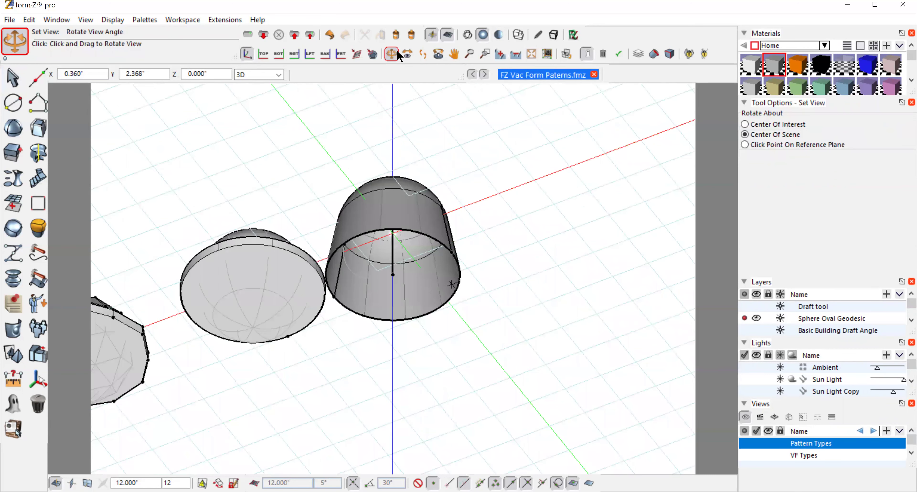
drag(478, 165, 484, 335)
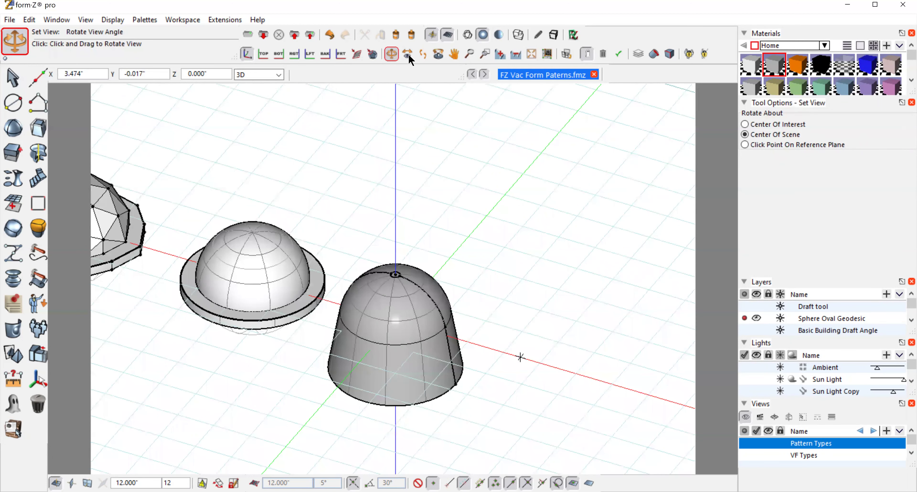
drag(520, 357, 497, 185)
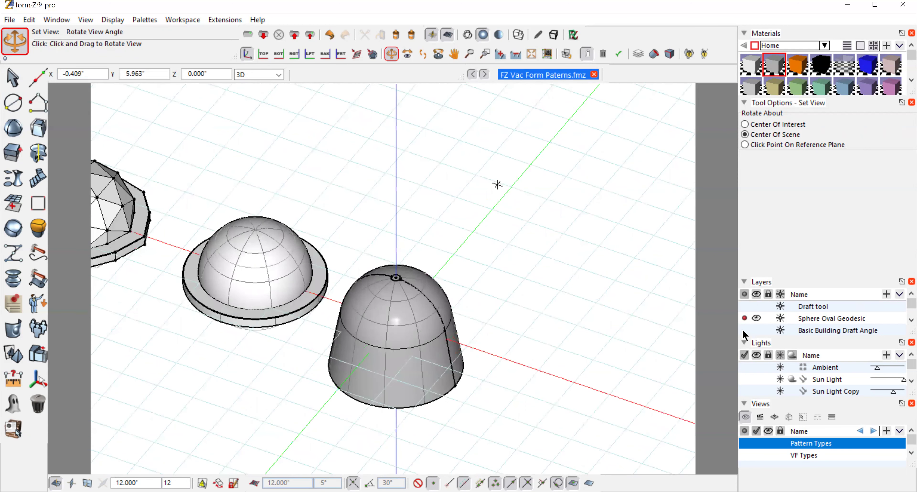
Step: Make the Basic Building Draft Angle layer active and visible, and hide the Sphere Oval Geodesic layer
click(756, 330)
click(756, 318)
click(755, 320)
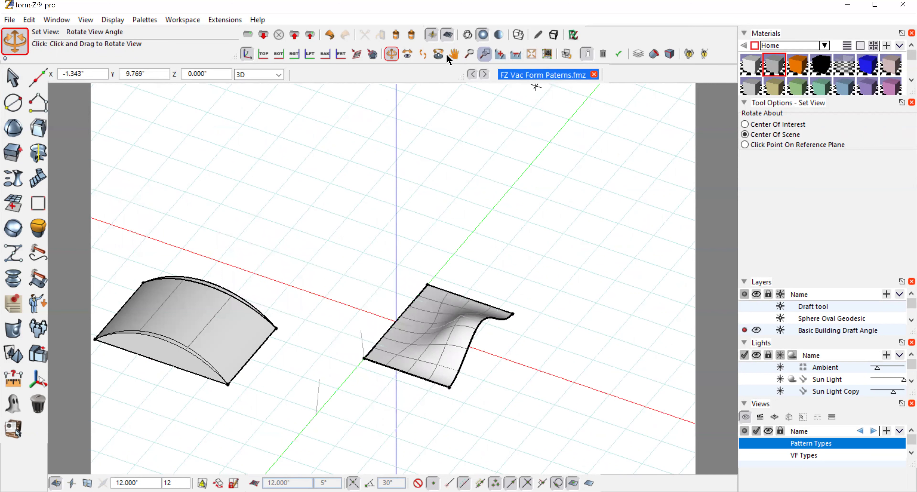
click(454, 54)
drag(388, 255, 494, 196)
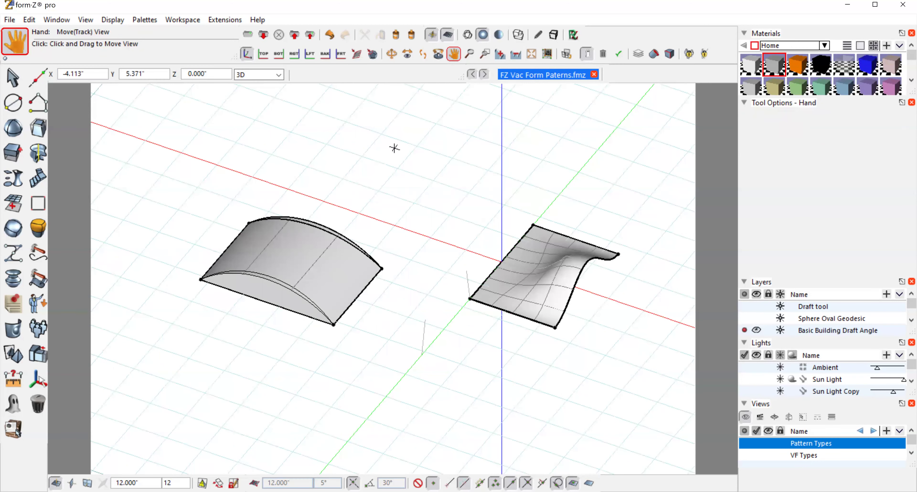
Step: Ghost the straight-ended arched block surrounding the one with drafted ends, working in the right side view
click(85, 21)
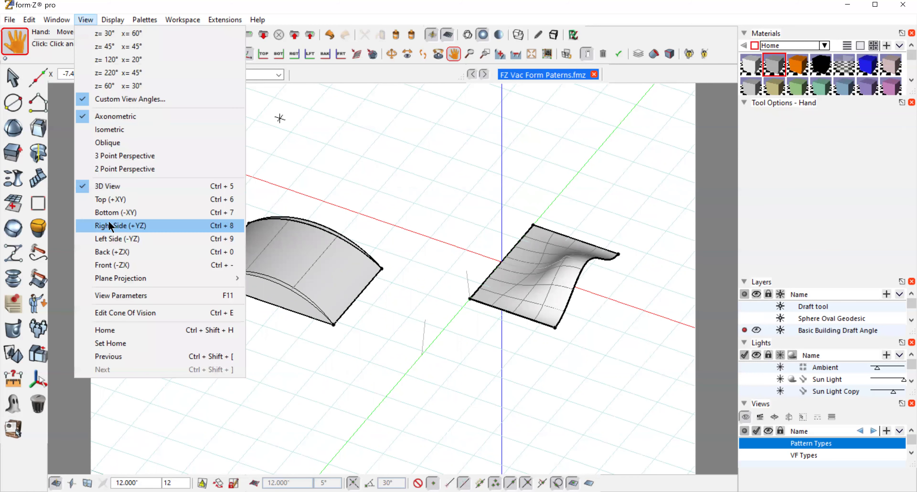
click(111, 226)
click(484, 54)
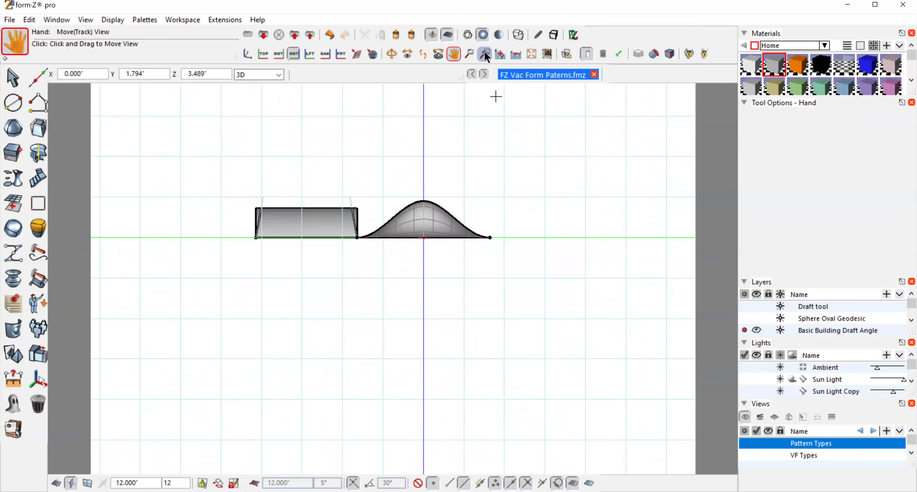
drag(302, 223, 309, 191)
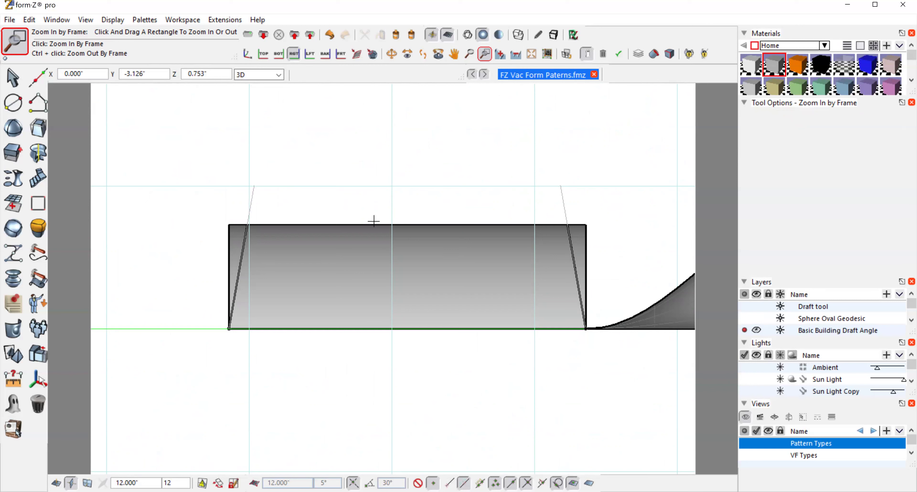
click(11, 405)
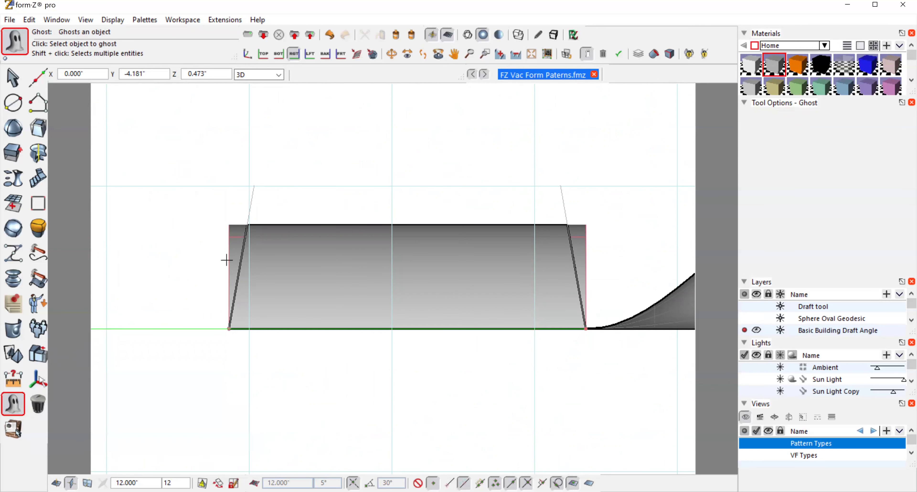
click(227, 253)
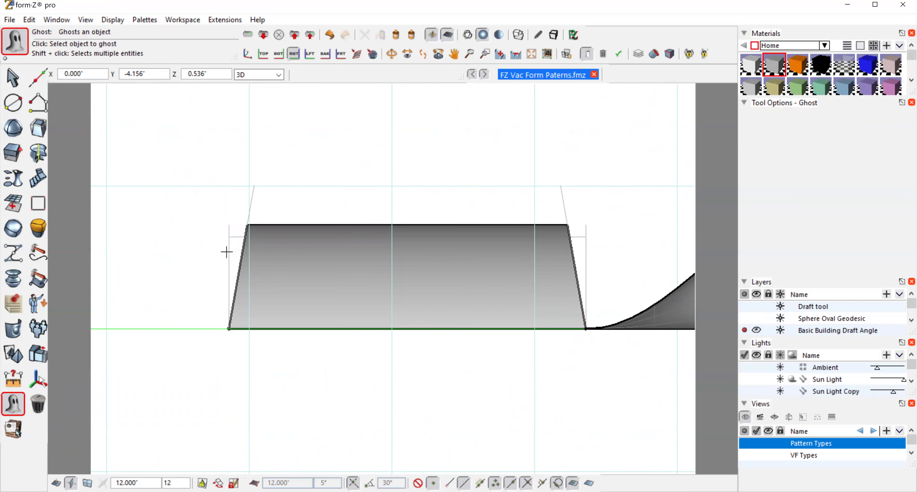
Step: Examine the arched block with drafted ends and the neighbouring wavy surface from several 3D angles
click(391, 51)
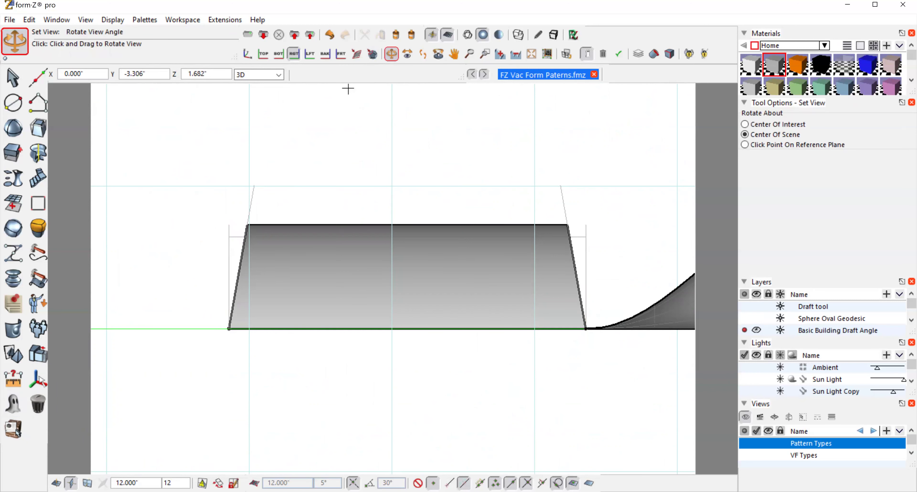
drag(174, 180, 218, 208)
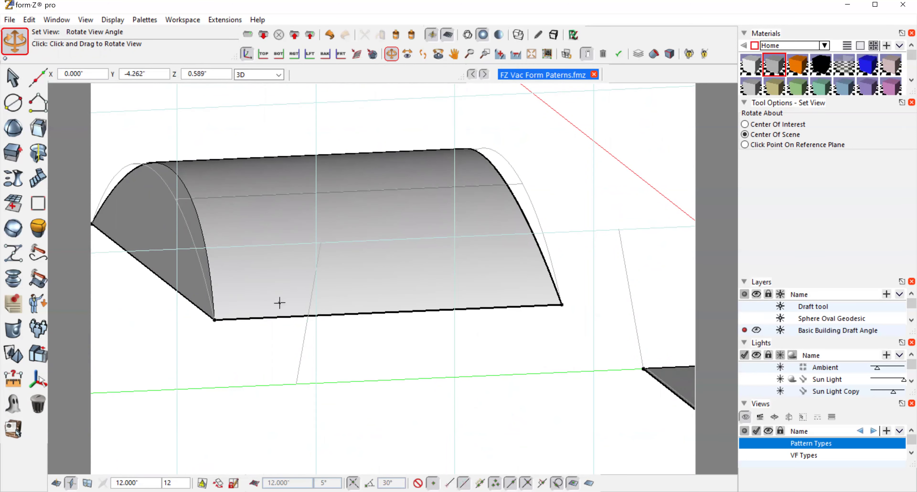
click(518, 57)
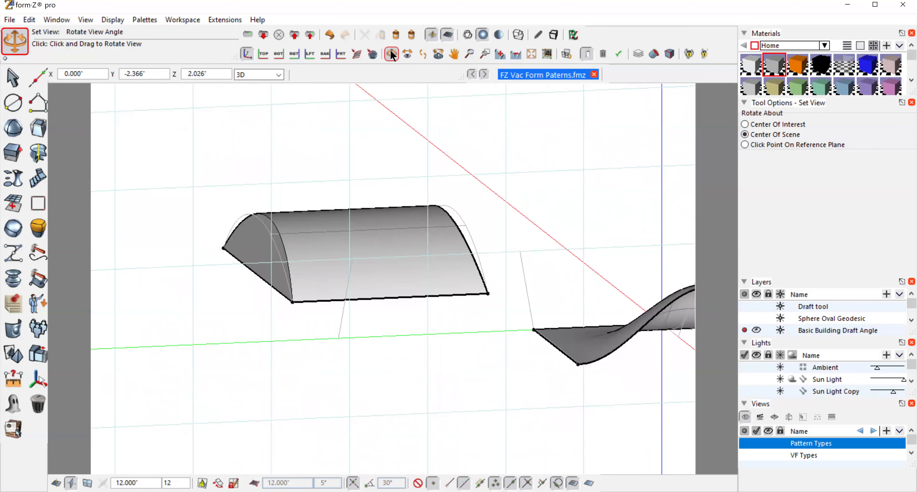
drag(274, 131, 311, 194)
click(453, 54)
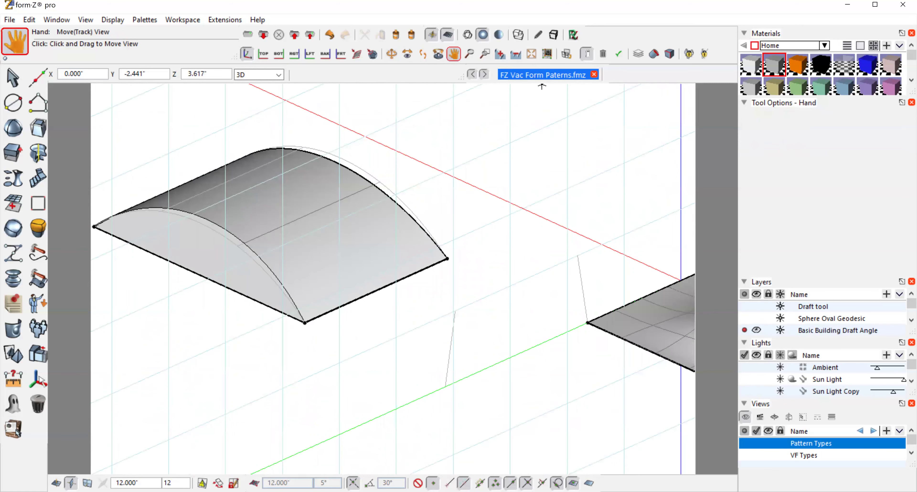
mouse_move(616, 215)
mouse_down()
mouse_move(360, 241)
mouse_move(270, 223)
mouse_up()
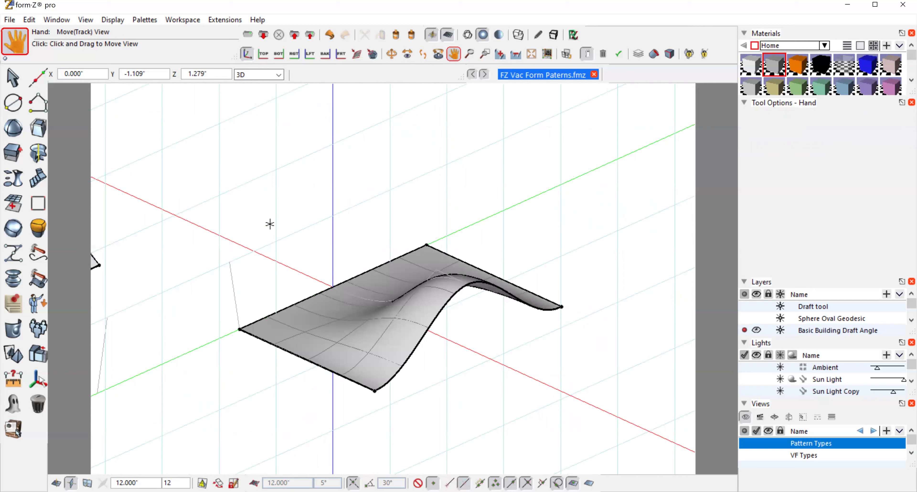
click(391, 56)
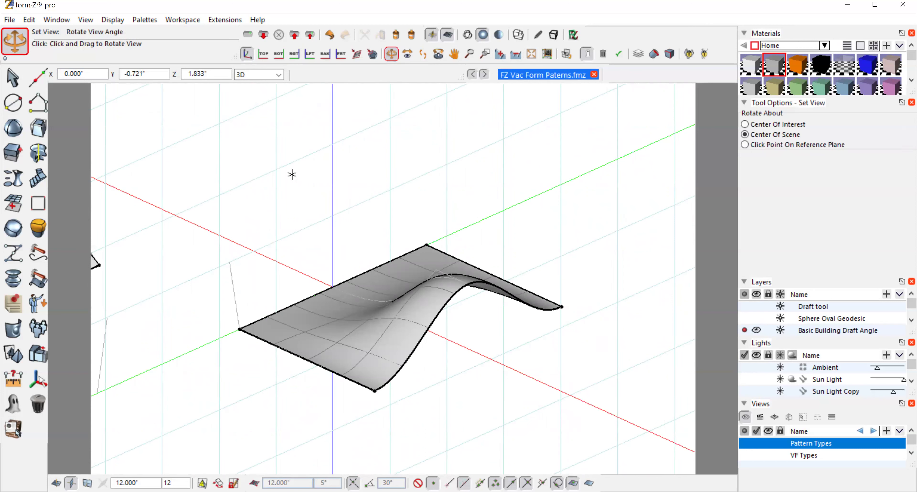
drag(188, 209, 408, 402)
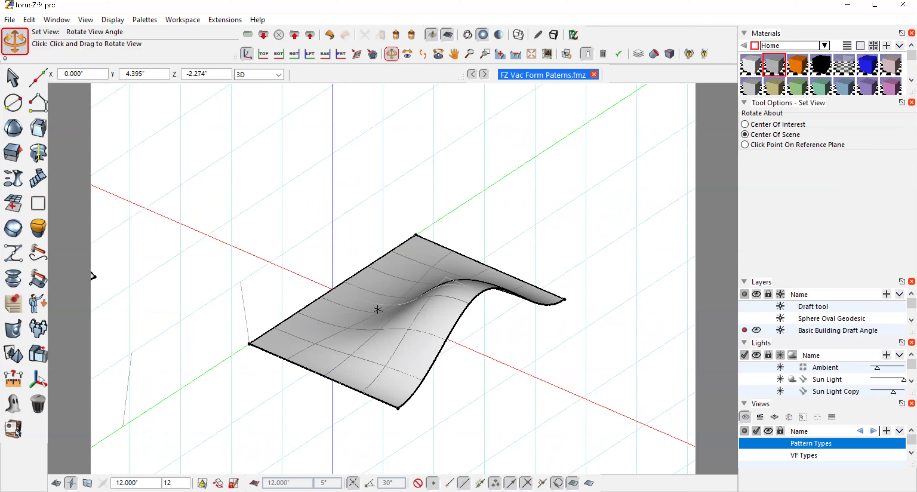
Step: Mirror a copy of the wavy surface in the front view about the vertical line through its tall end, joining both halves into a full hump
drag(13, 79, 37, 102)
click(446, 302)
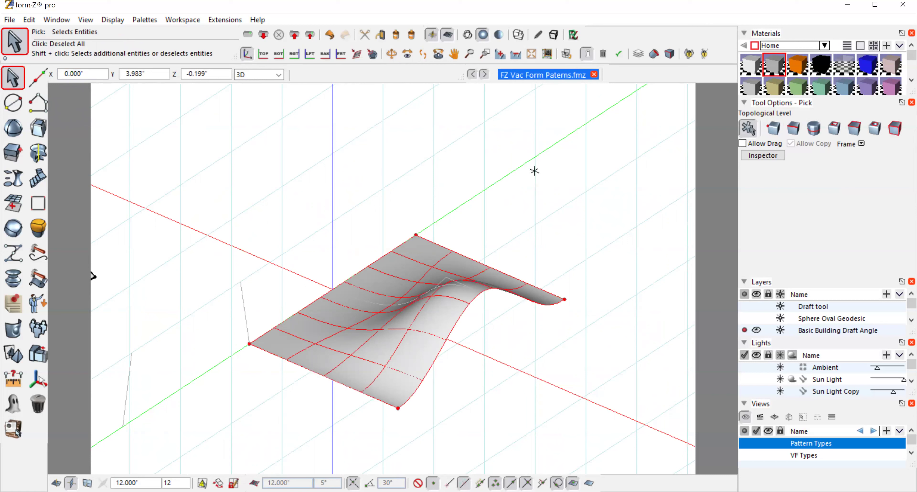
click(86, 20)
click(107, 263)
click(14, 353)
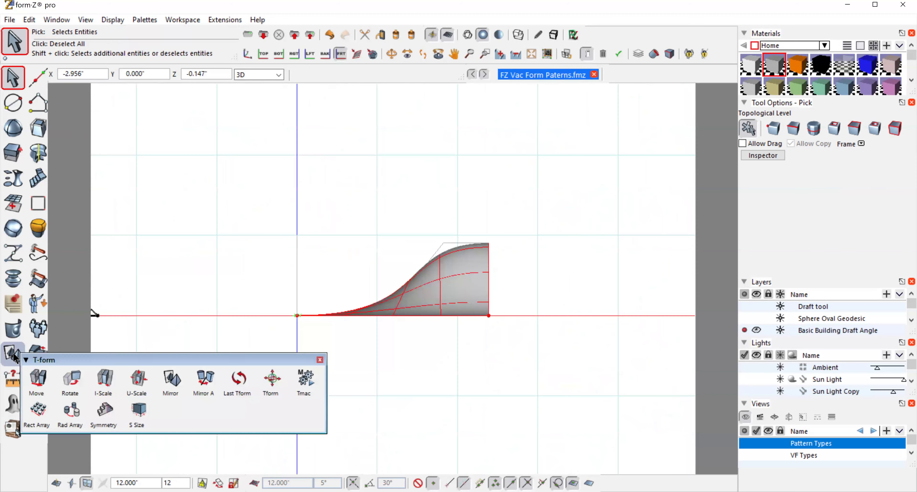
click(171, 378)
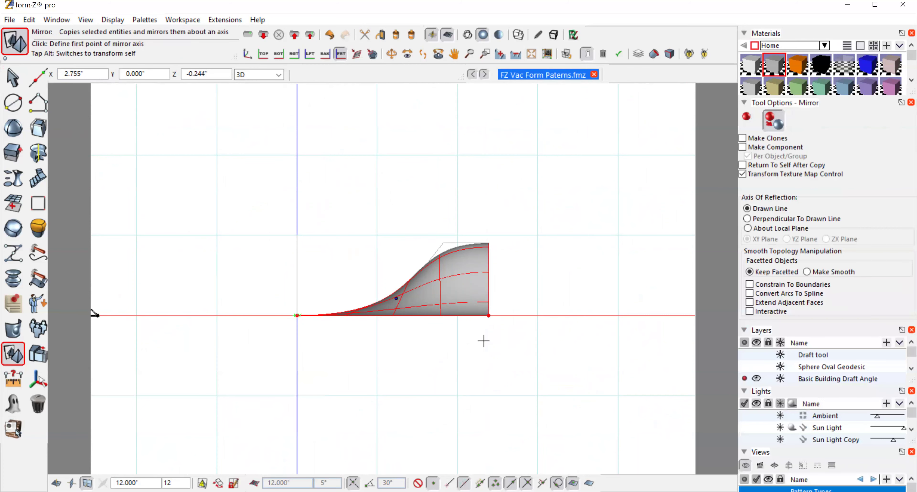
click(489, 315)
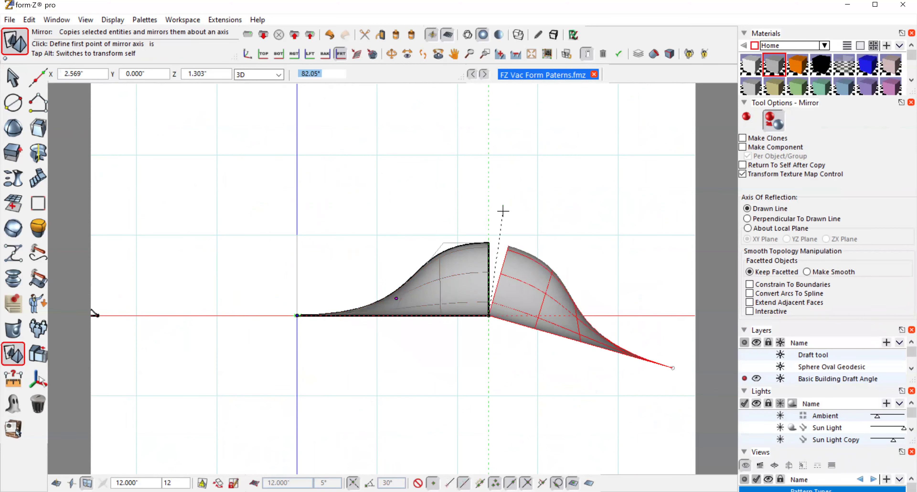
click(491, 244)
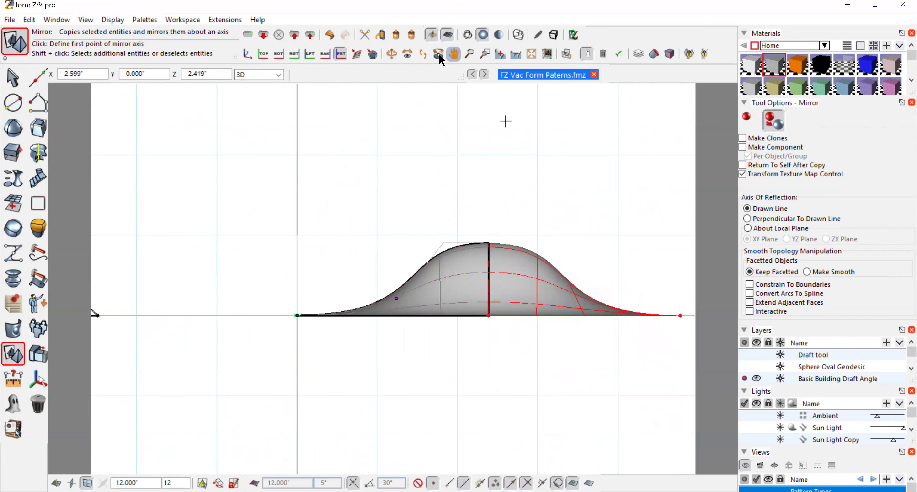
click(391, 54)
drag(534, 156, 440, 220)
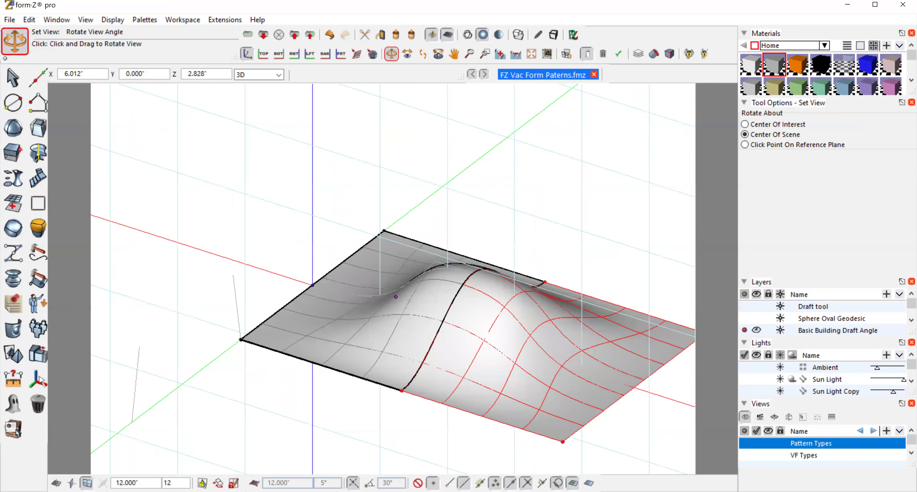
click(12, 77)
click(593, 214)
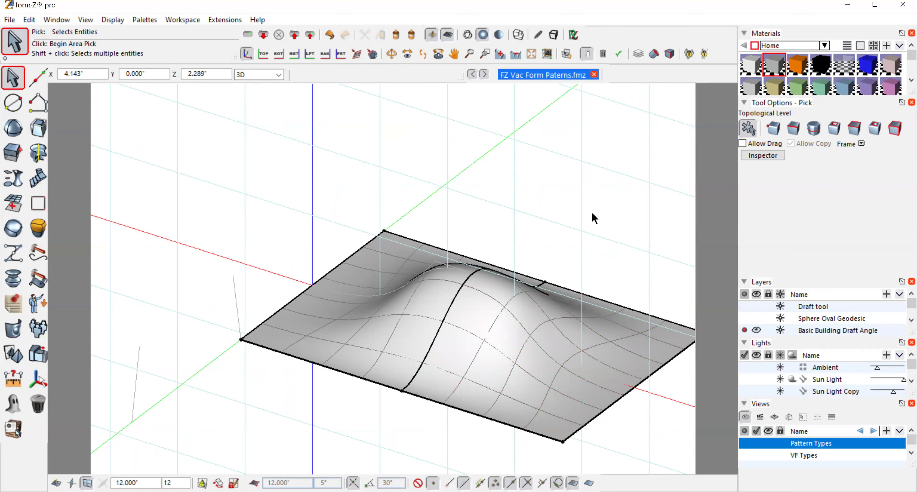
Step: Make the Cylinder Draft Angle layer active and visible, hide the Basic Building Draft Angle layer, and fit all its objects in view
click(510, 312)
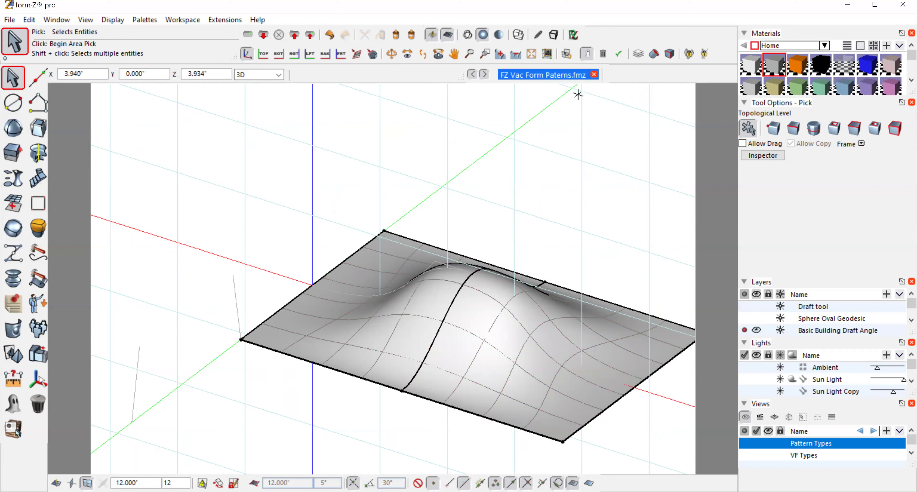
click(515, 58)
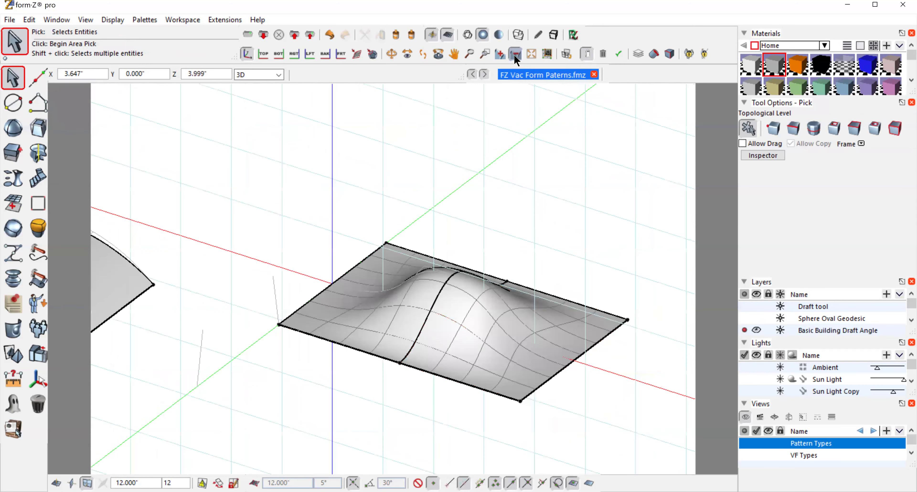
click(515, 58)
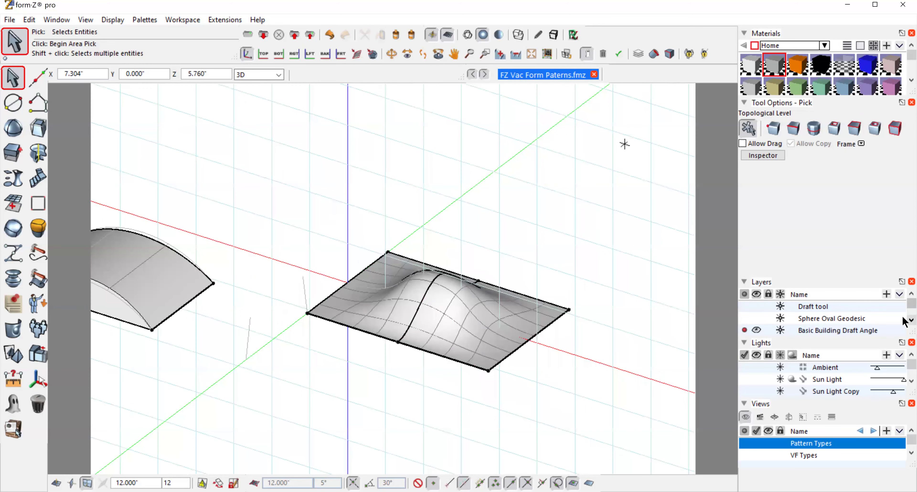
click(907, 320)
click(745, 318)
click(756, 306)
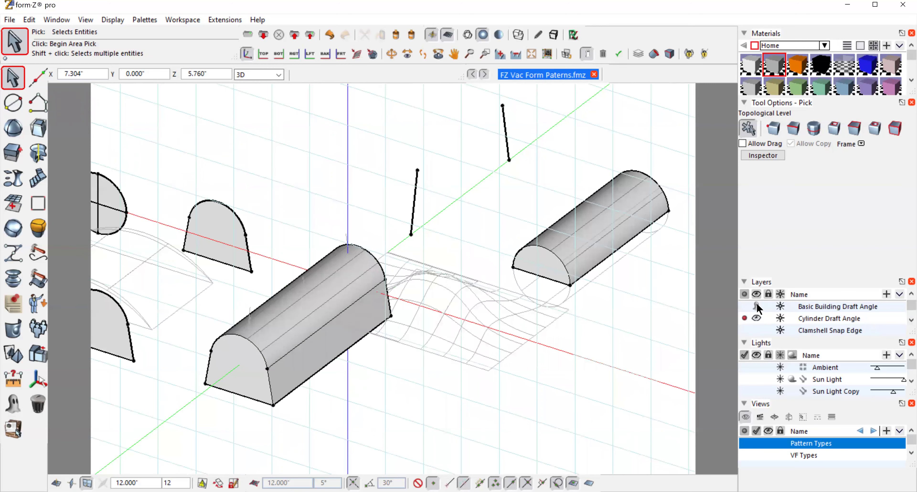
click(757, 304)
click(531, 54)
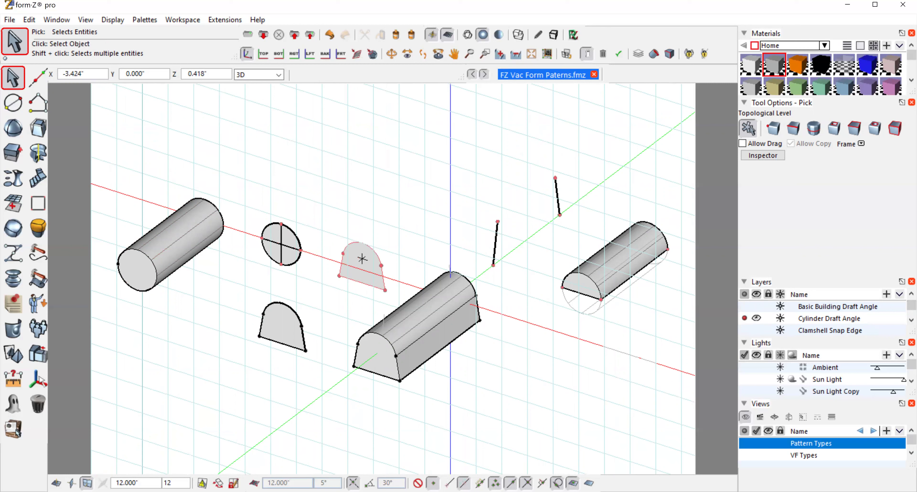
Step: Loft a capped solid between the two flat arched profiles next to the crossed circle
click(362, 258)
shift+click(281, 323)
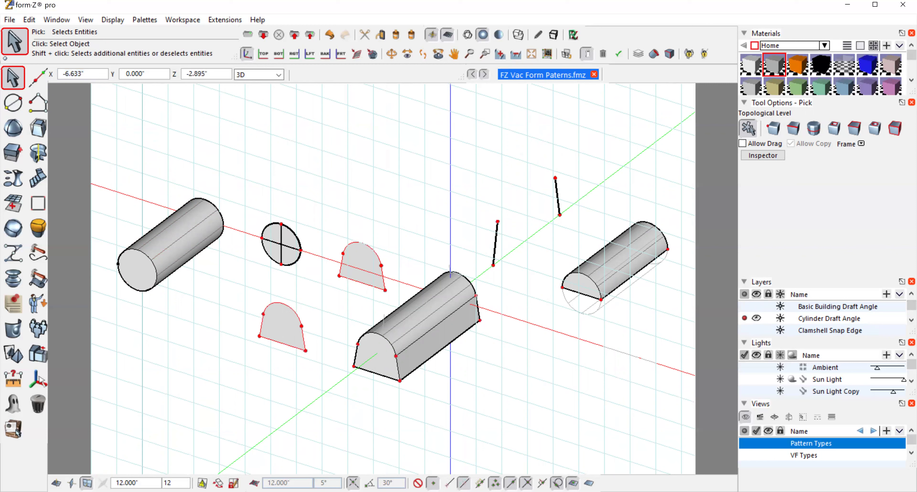
click(8, 178)
click(8, 178)
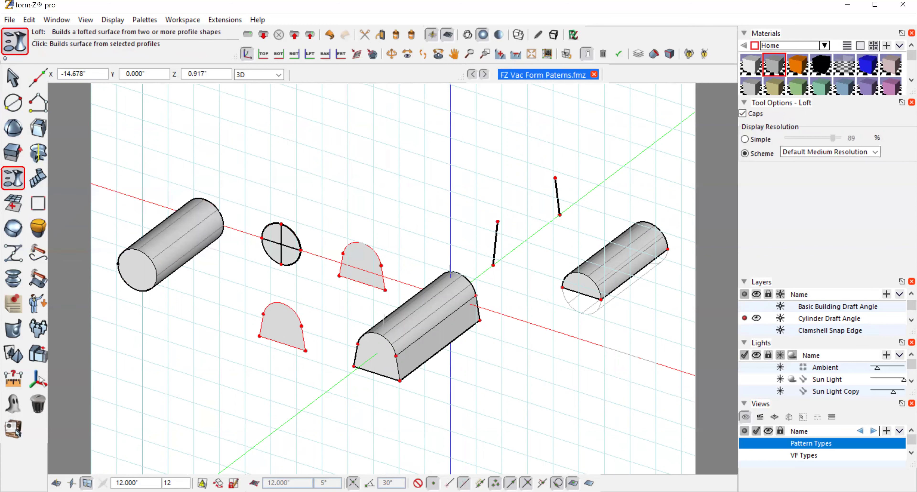
click(596, 143)
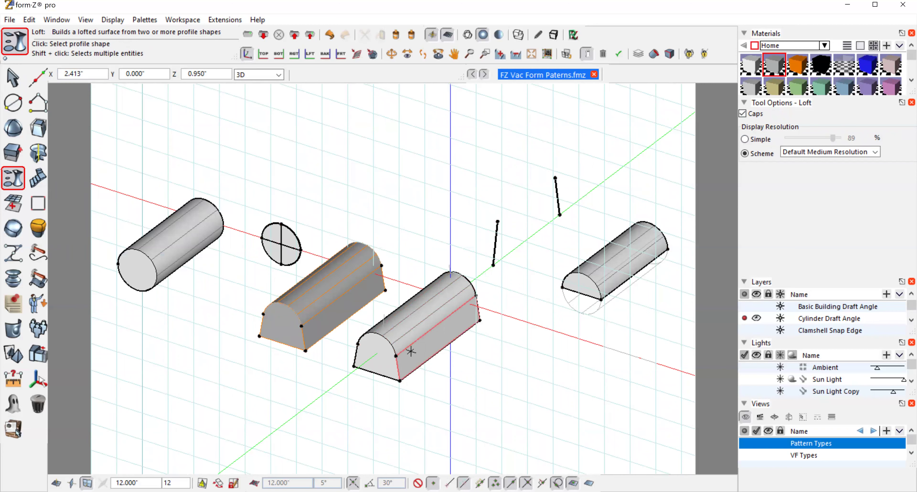
click(11, 78)
click(37, 104)
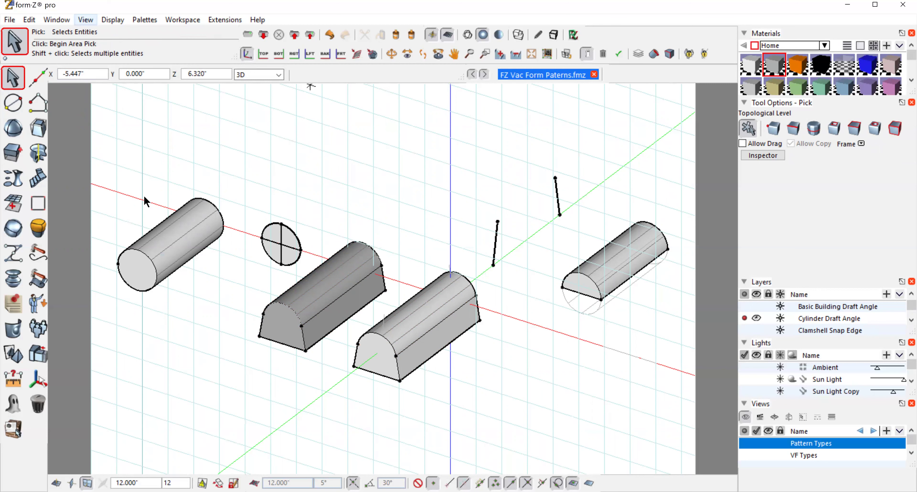
Step: Unghost the two slanted lines above the arched block and delete the newly lofted duplicate block behind it
click(111, 19)
click(85, 19)
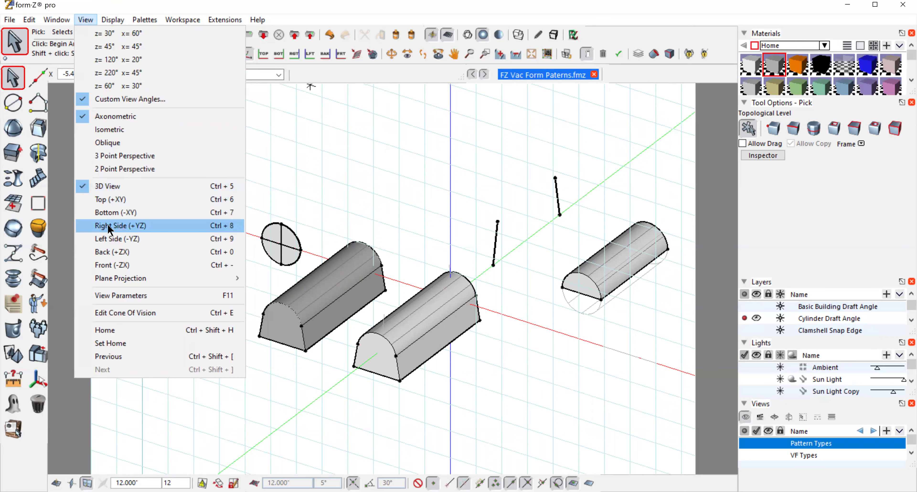
click(108, 226)
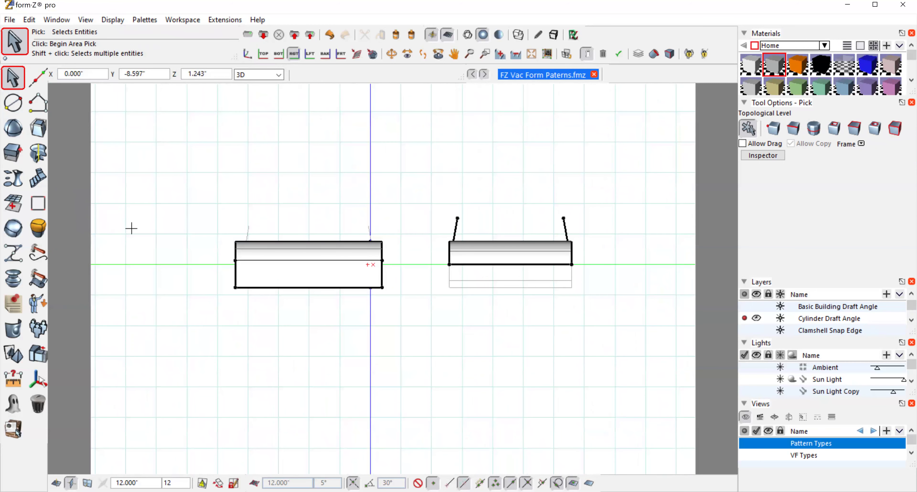
click(389, 55)
drag(237, 200, 257, 213)
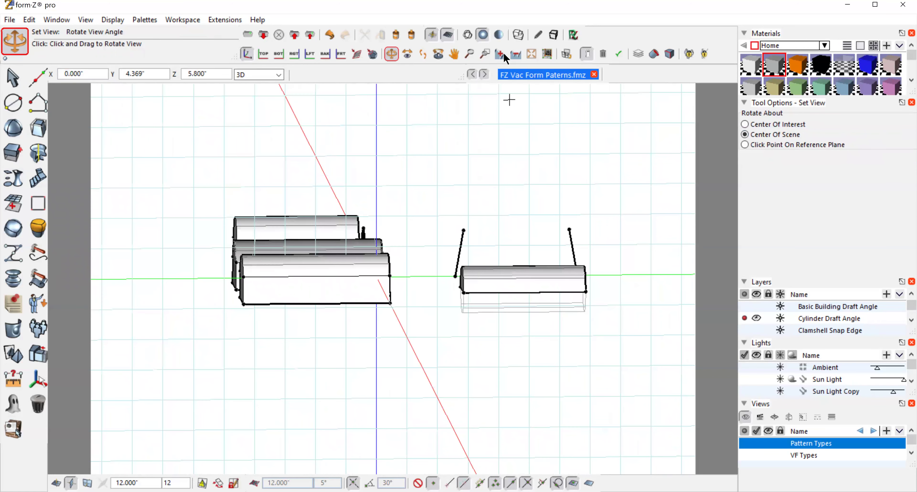
click(484, 55)
drag(320, 269, 433, 340)
click(13, 403)
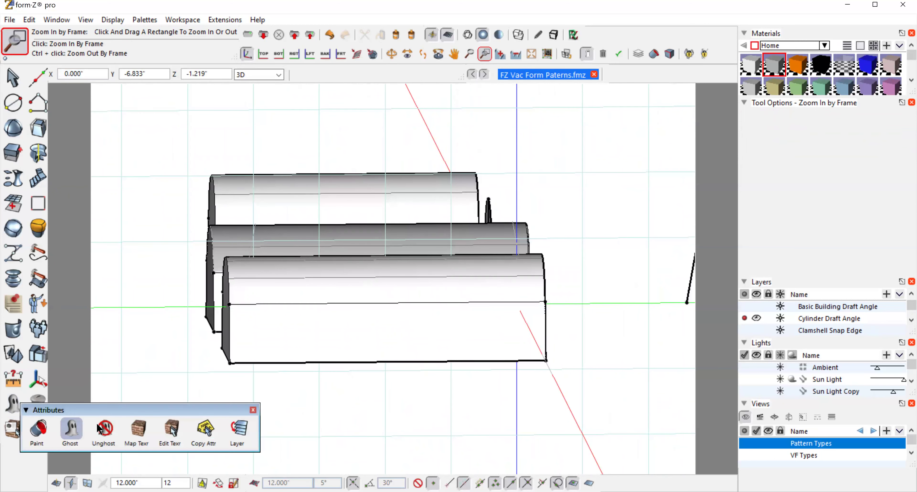
click(103, 429)
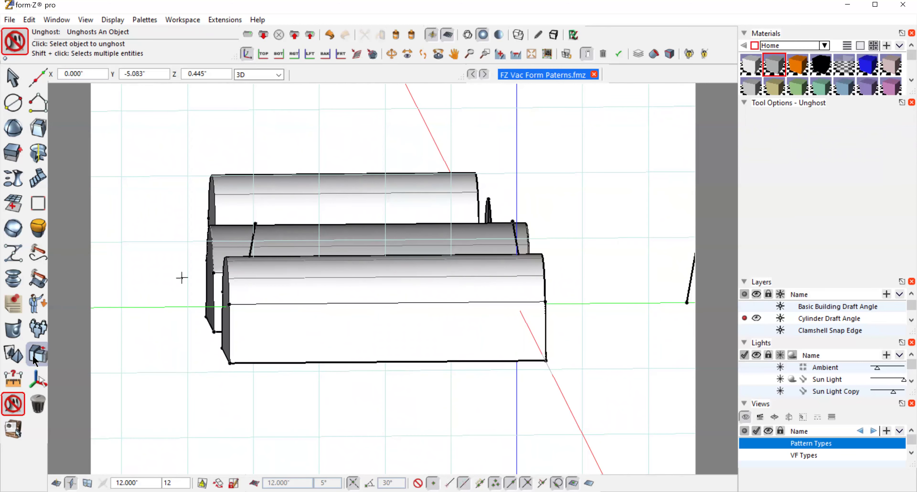
click(61, 422)
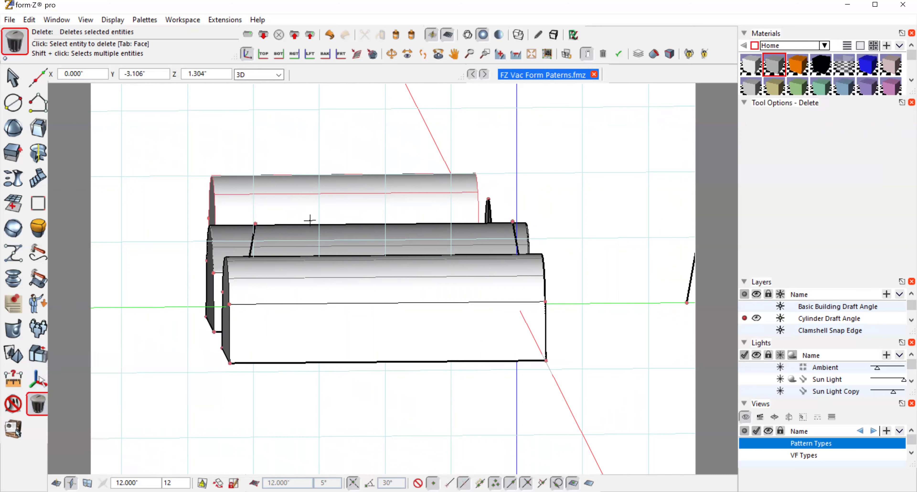
click(288, 239)
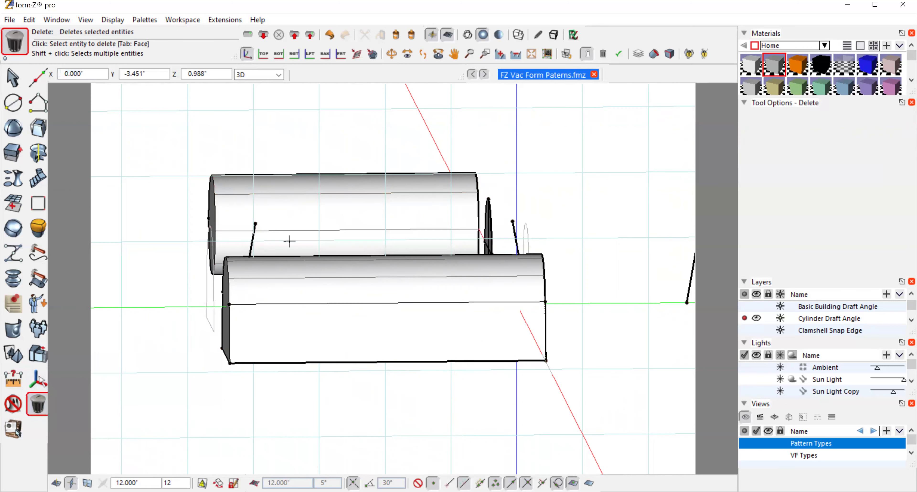
Step: Trim both ends of the arched block with the two slanted lines in the right side view, with Stitch enabled
click(80, 19)
click(107, 226)
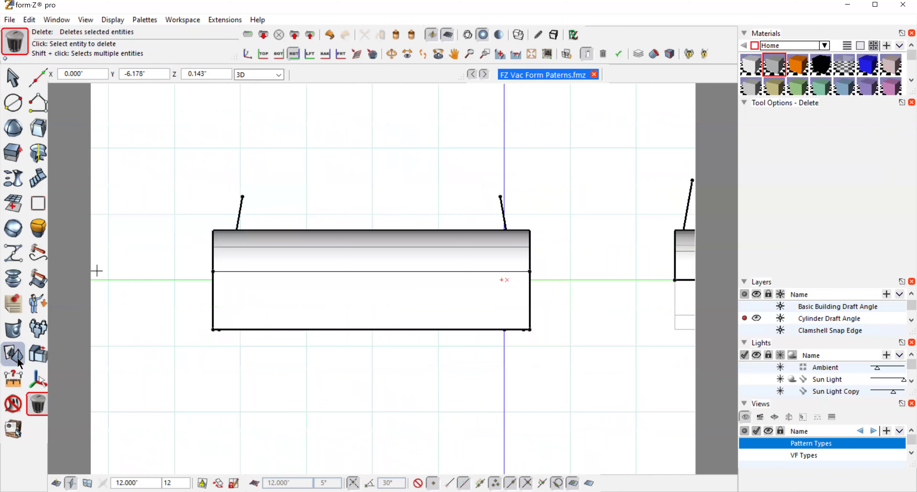
click(10, 353)
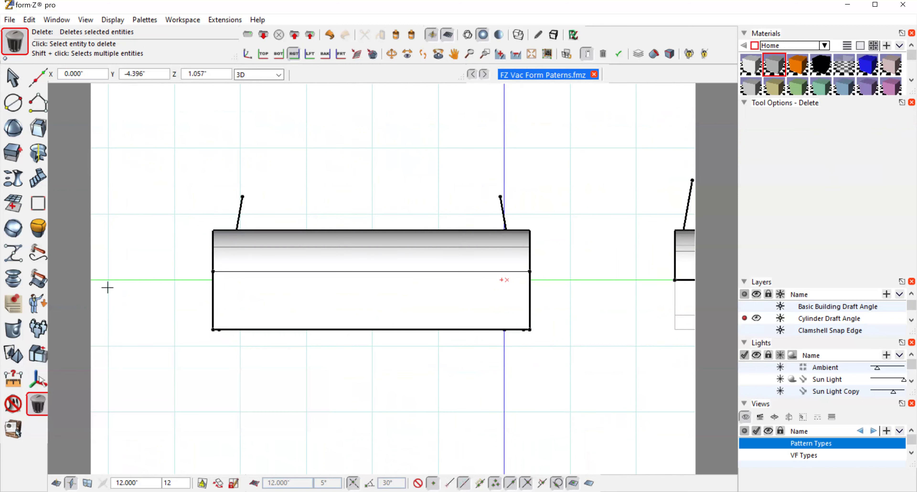
click(15, 331)
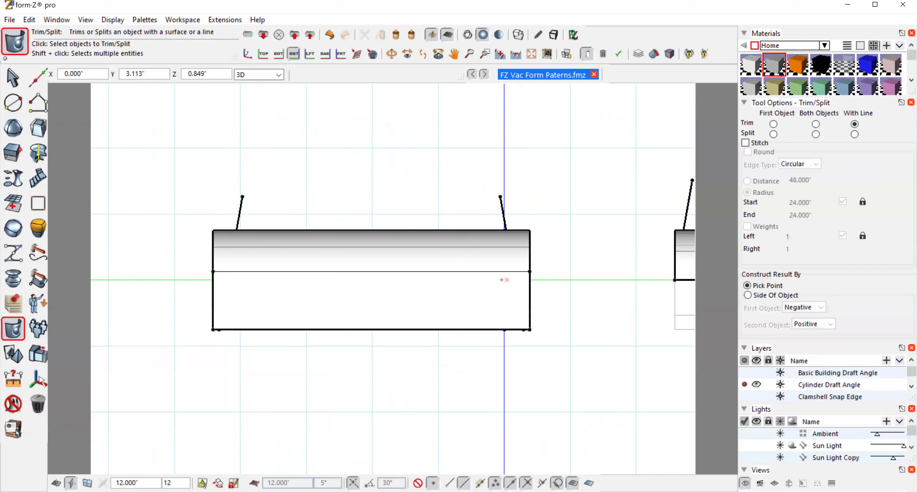
click(747, 142)
click(392, 253)
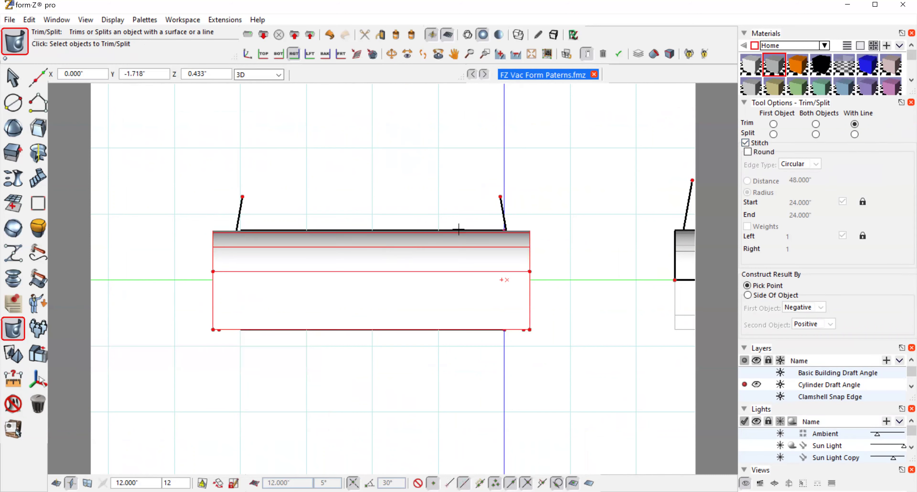
click(502, 209)
click(367, 263)
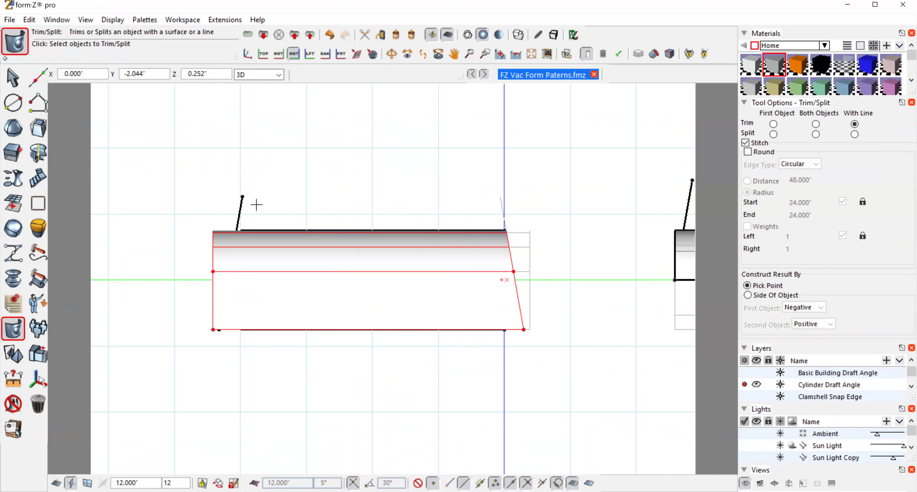
click(240, 211)
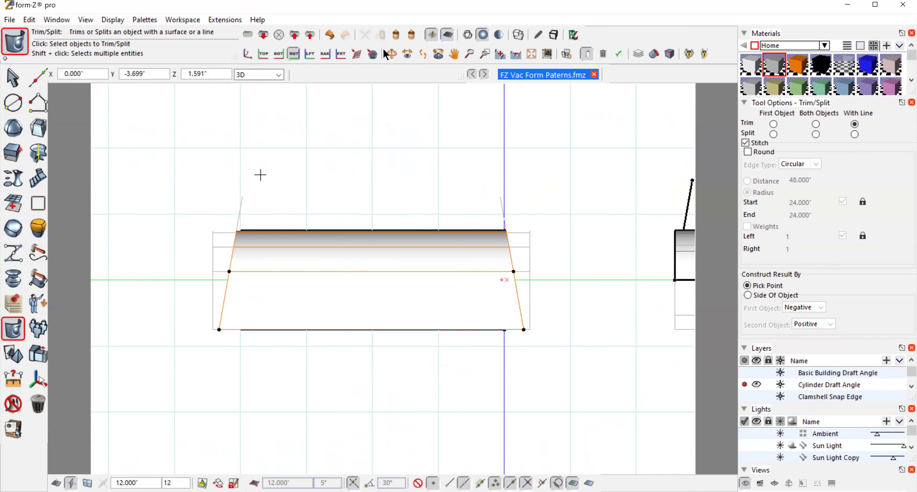
Step: Examine the trimmed arched block with its drafted ends and the neighbouring cylinder shapes from several 3D angles
key(v)
drag(193, 162, 335, 191)
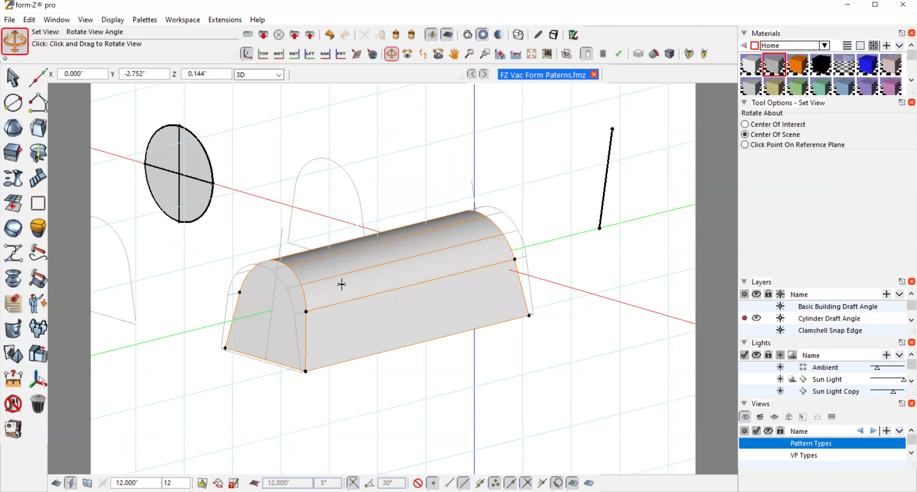
click(513, 55)
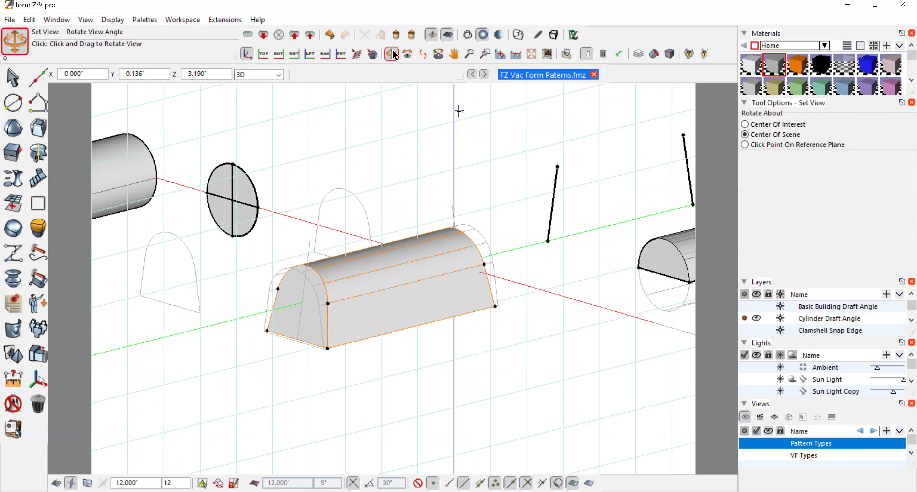
drag(501, 214, 469, 227)
click(515, 55)
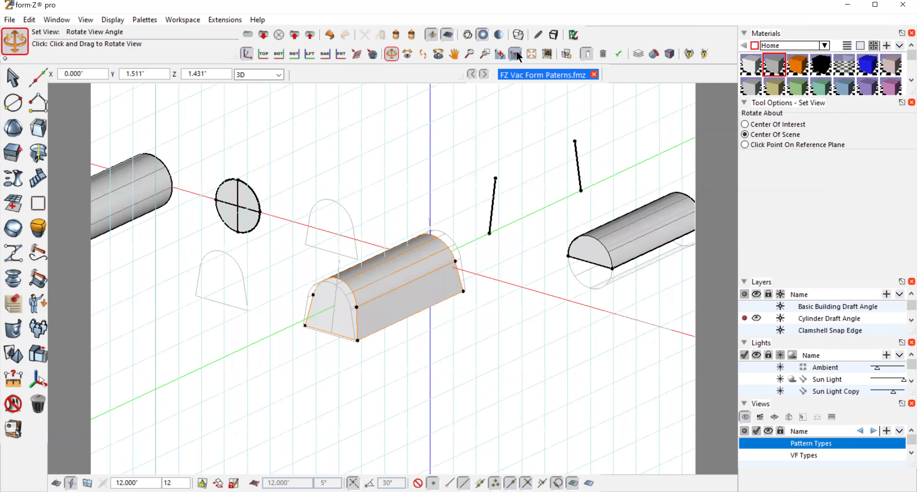
drag(555, 249, 568, 245)
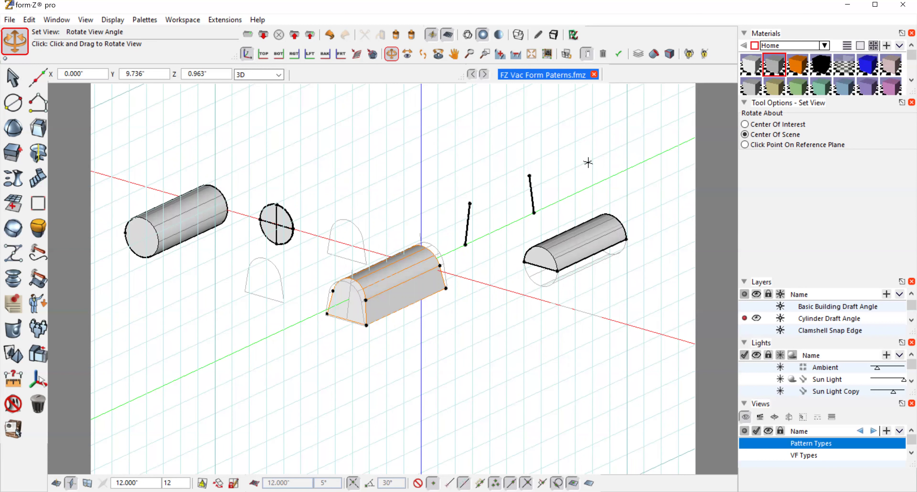
click(454, 53)
drag(553, 190, 537, 217)
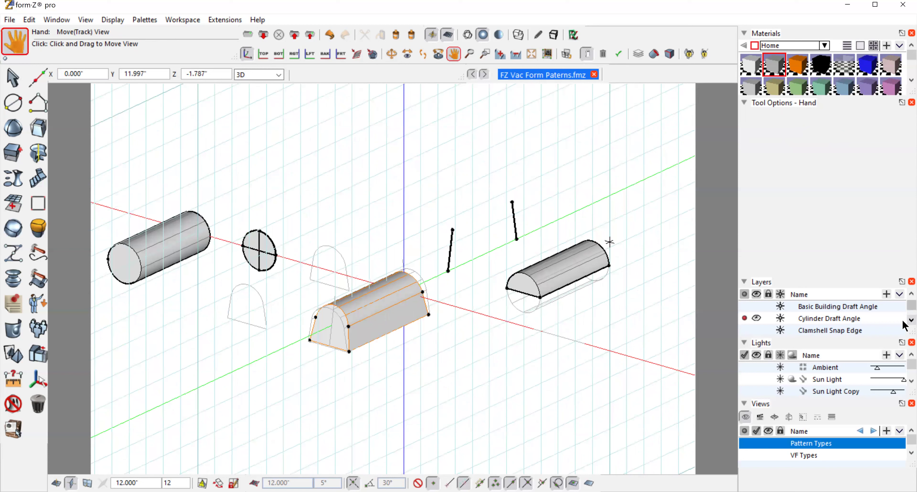
Step: Make Clamshell Heat Seal the active visible layer and hide the Cylinder Draft Angle layer
click(910, 320)
click(911, 320)
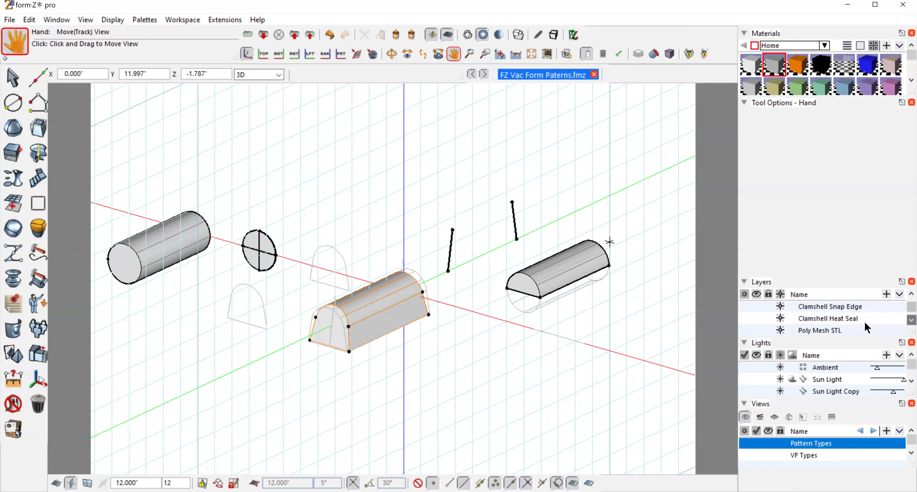
click(744, 318)
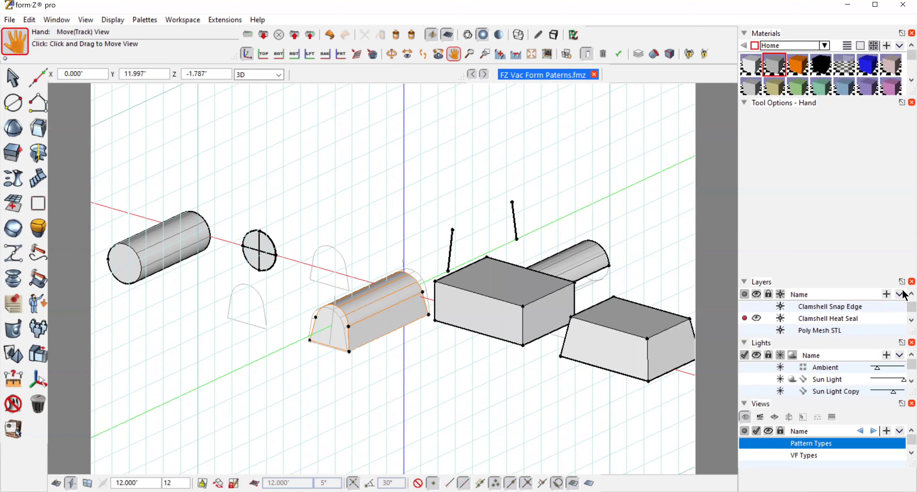
click(910, 294)
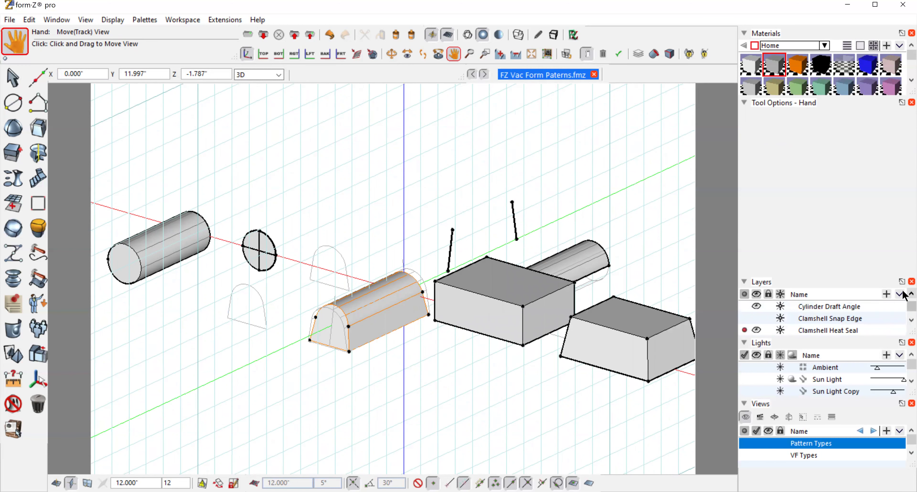
click(756, 306)
click(756, 306)
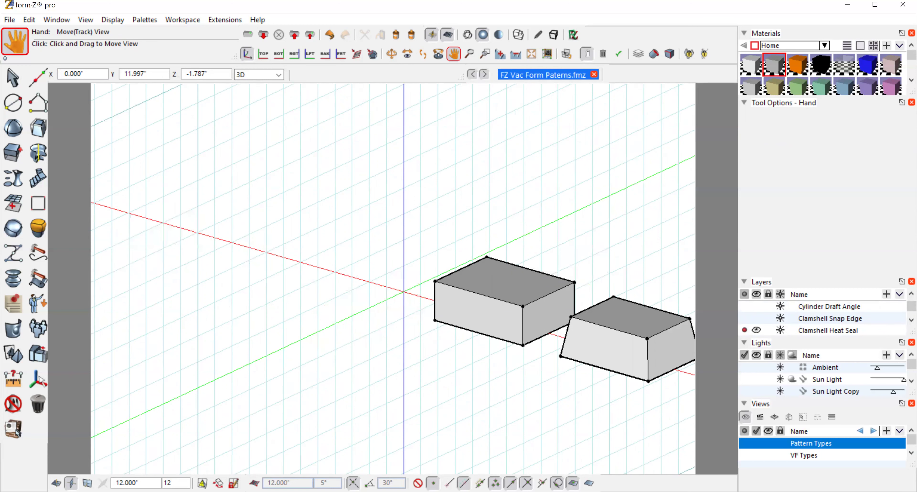
Step: Fit the row of heat-seal blocks in the z=30° x=60° view and examine it from another angle
click(532, 55)
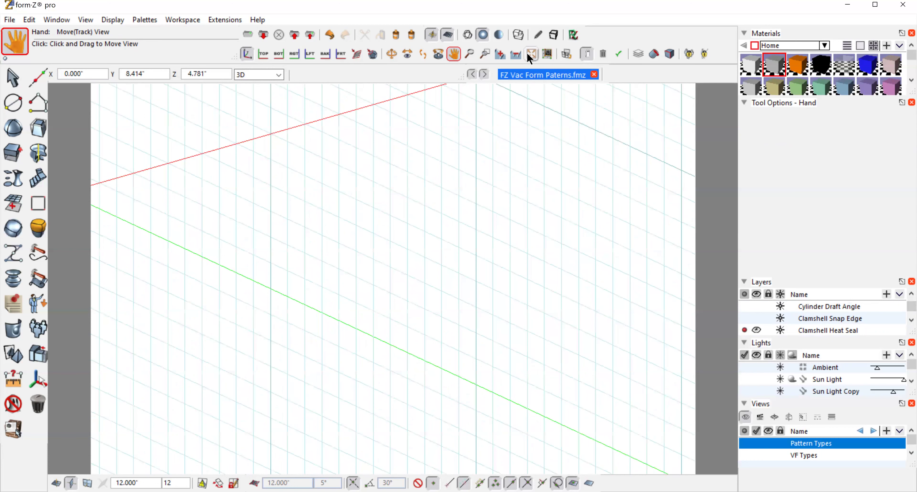
click(531, 55)
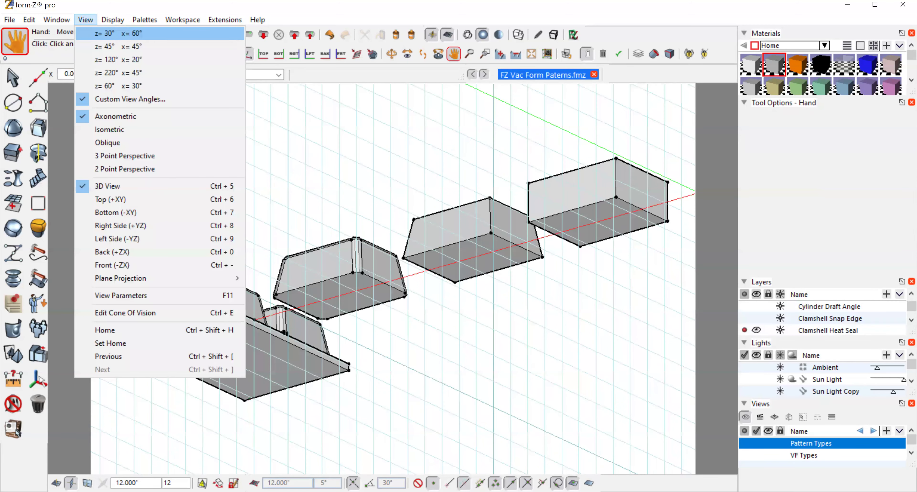
key(Return)
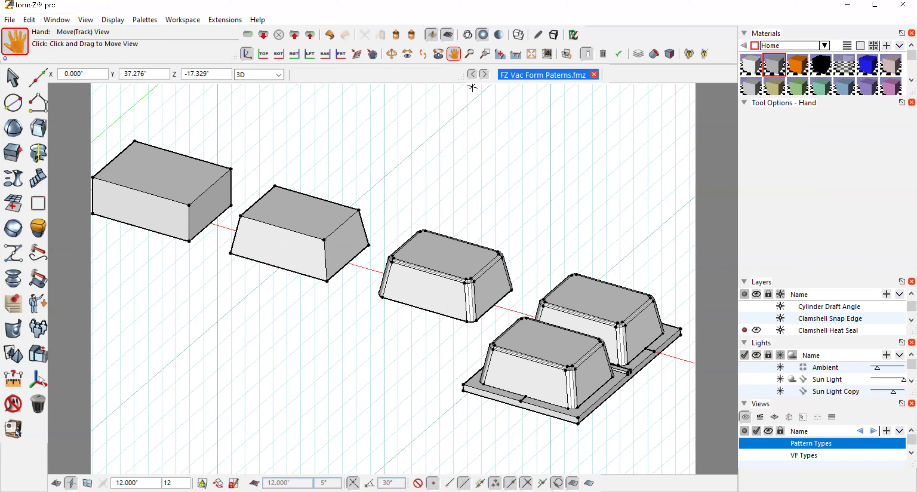
click(391, 54)
drag(592, 235, 513, 114)
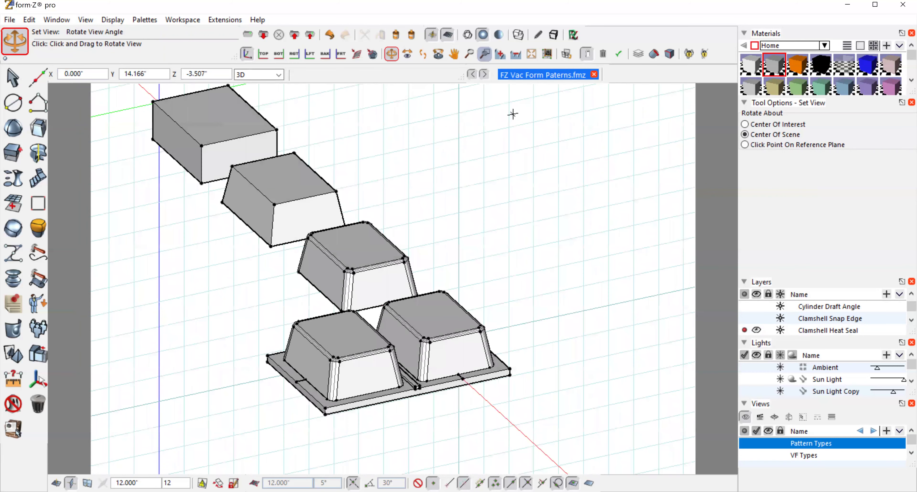
Step: Examine the narrow raised strip between the two rounded blocks on the shared base, close up and from farther out
key(z)
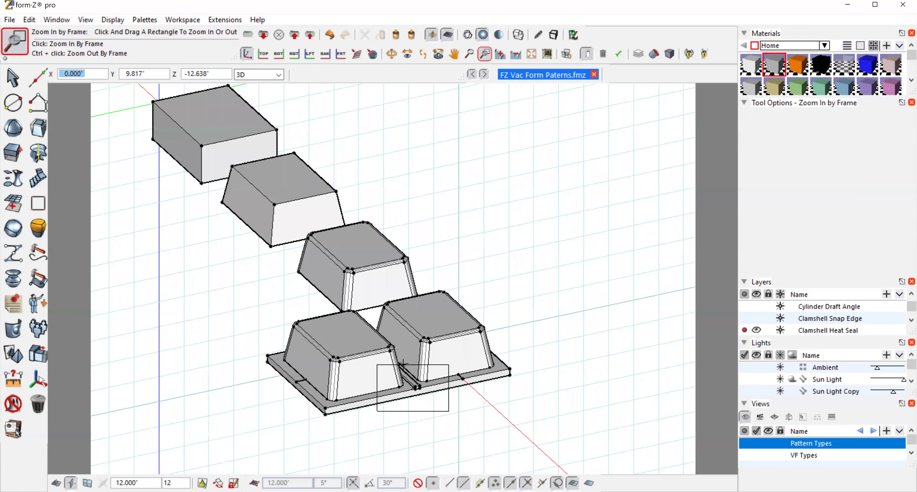
click(412, 387)
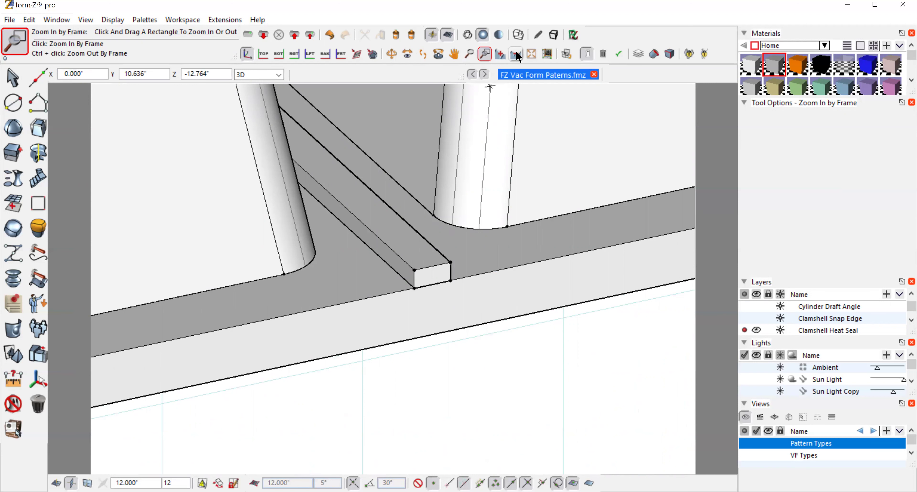
click(519, 58)
click(518, 58)
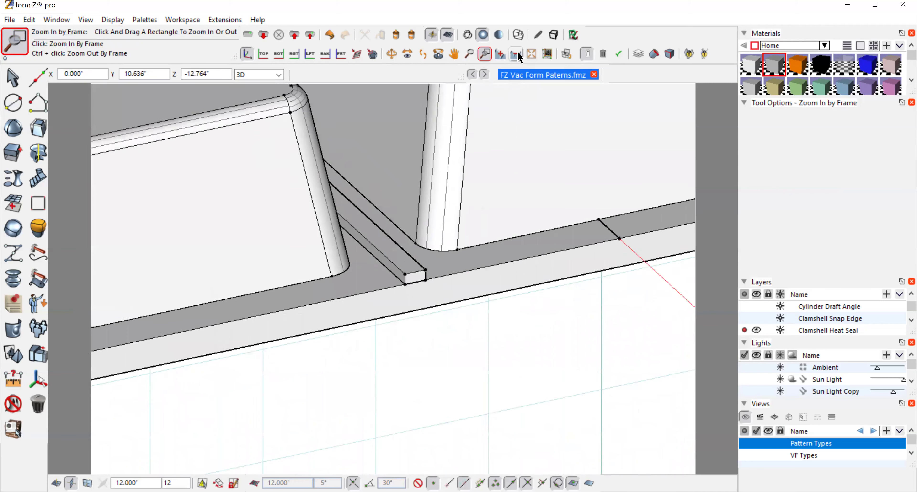
click(519, 58)
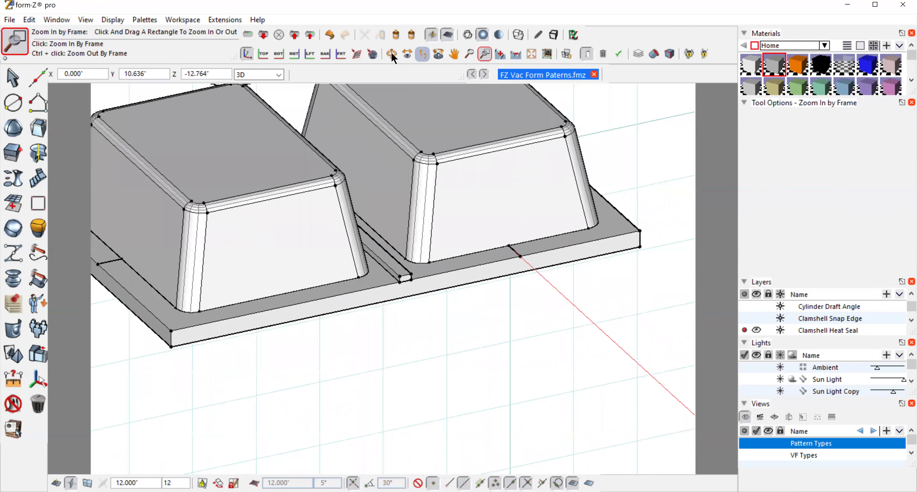
click(391, 54)
drag(514, 355, 463, 350)
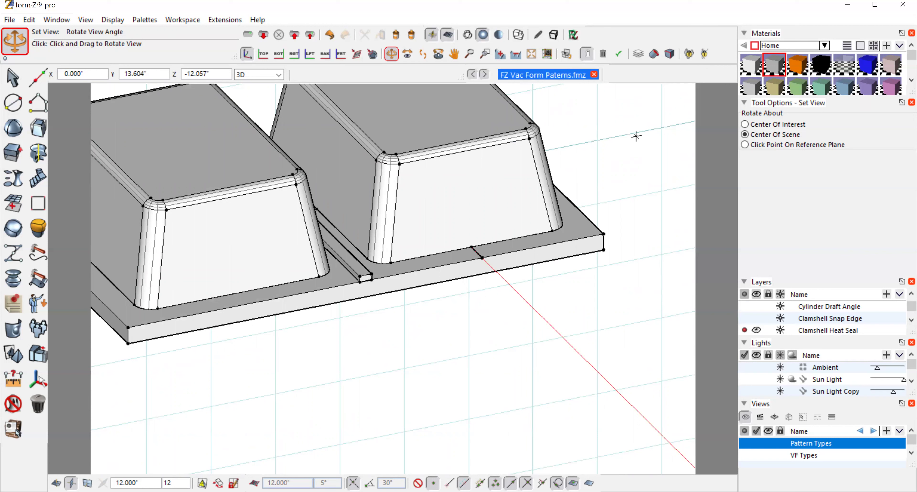
click(516, 56)
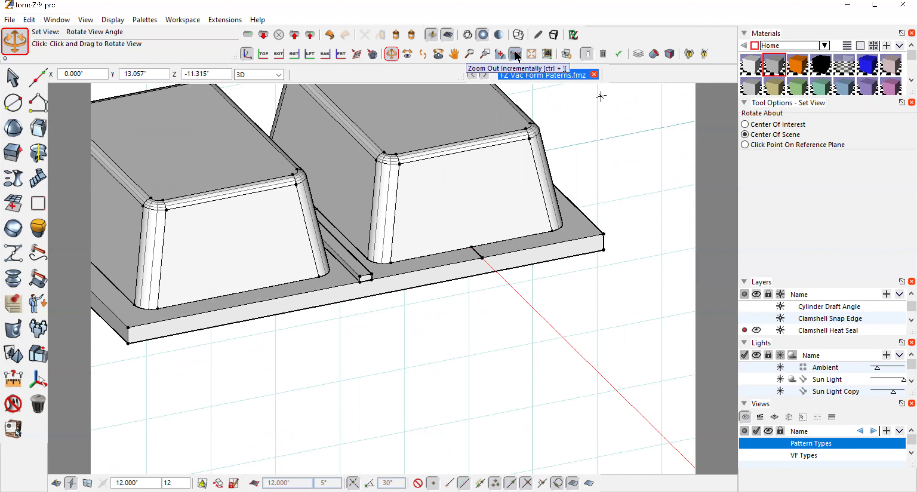
click(516, 56)
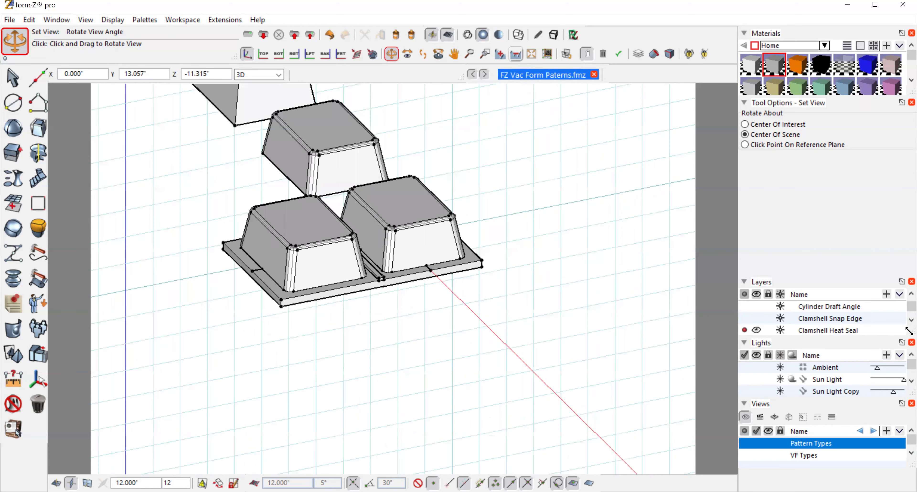
Step: Make VF Pack Variations the active visible layer and hide the Clamshell Heat Seal layer
click(910, 320)
click(910, 319)
click(910, 320)
click(907, 319)
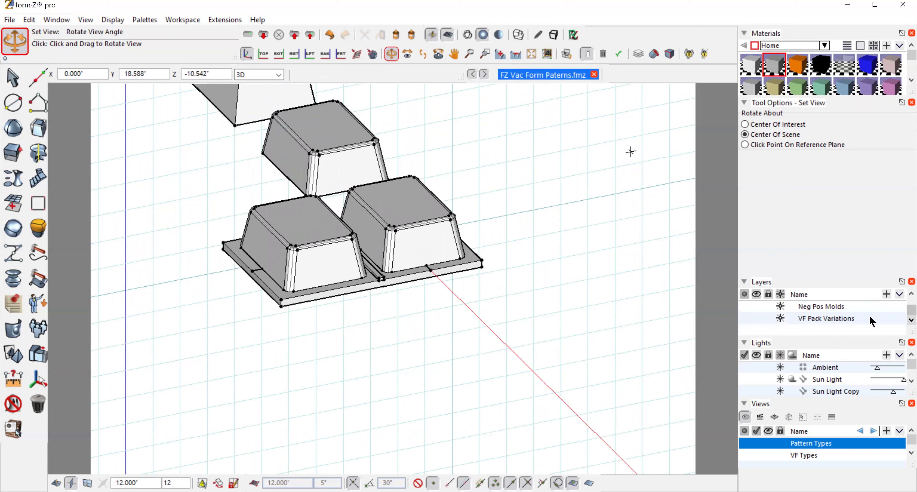
click(756, 318)
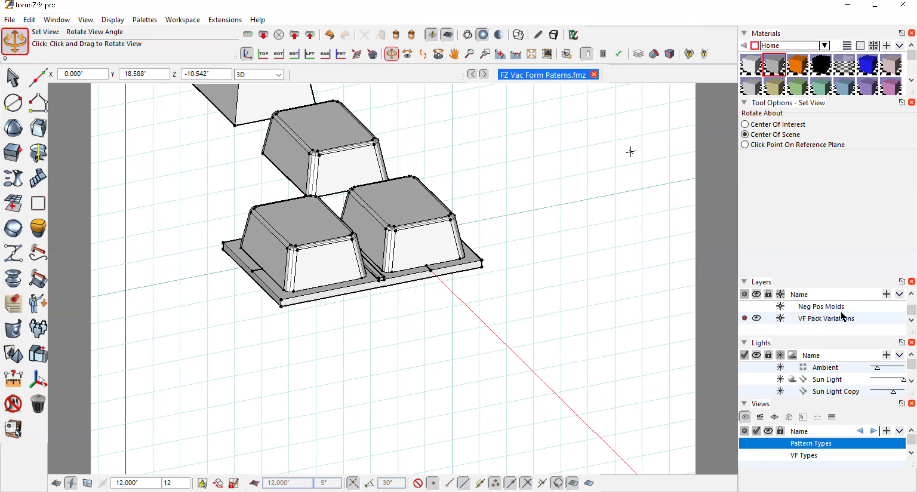
click(908, 294)
click(907, 294)
click(910, 294)
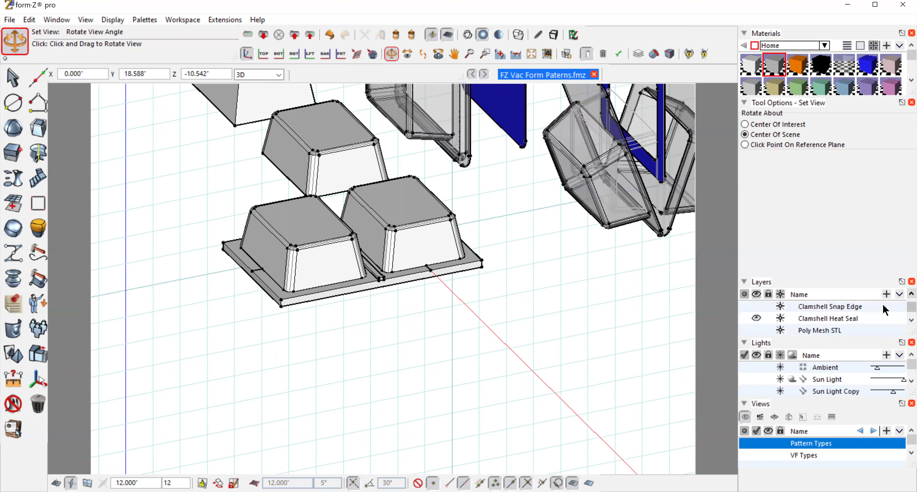
click(756, 319)
click(756, 318)
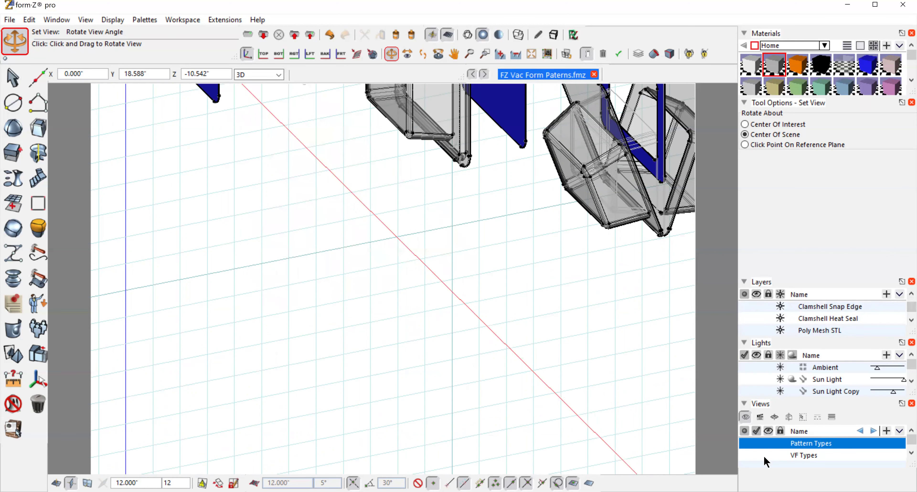
Step: Show the package variations in the VF Types saved view, fully shaded with the grid and axes hidden
click(746, 456)
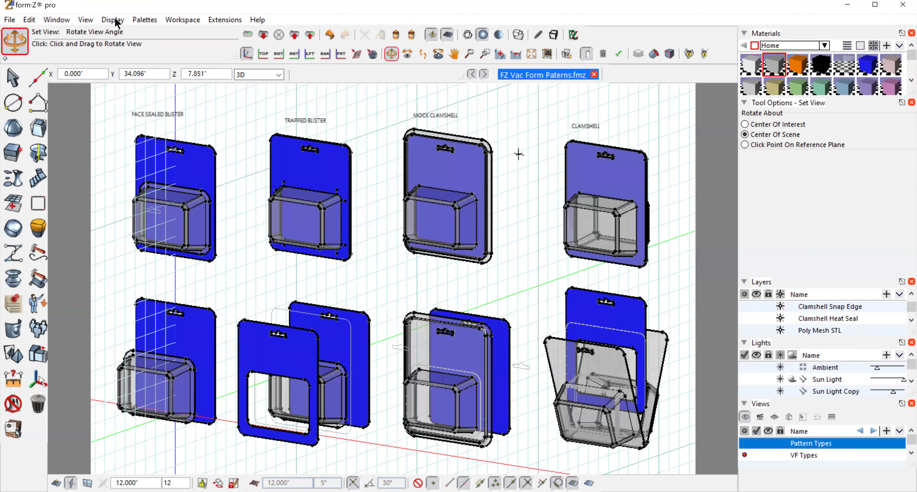
click(114, 20)
click(130, 47)
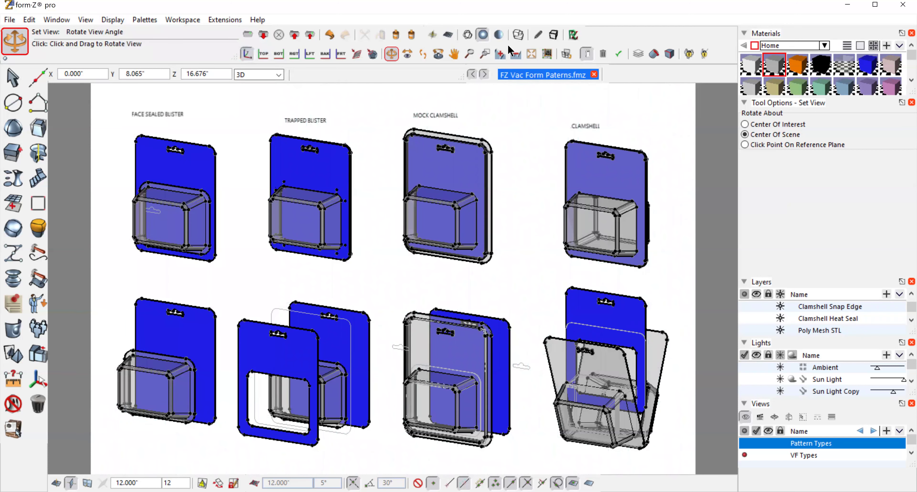
click(501, 33)
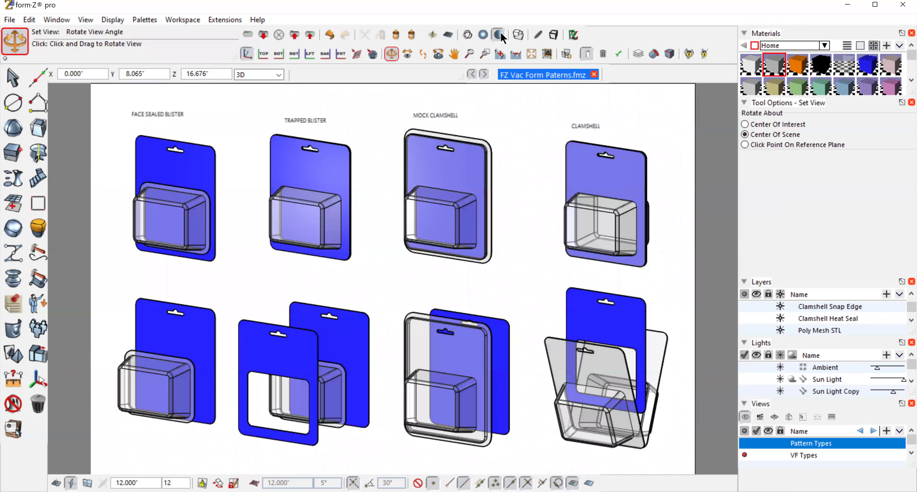